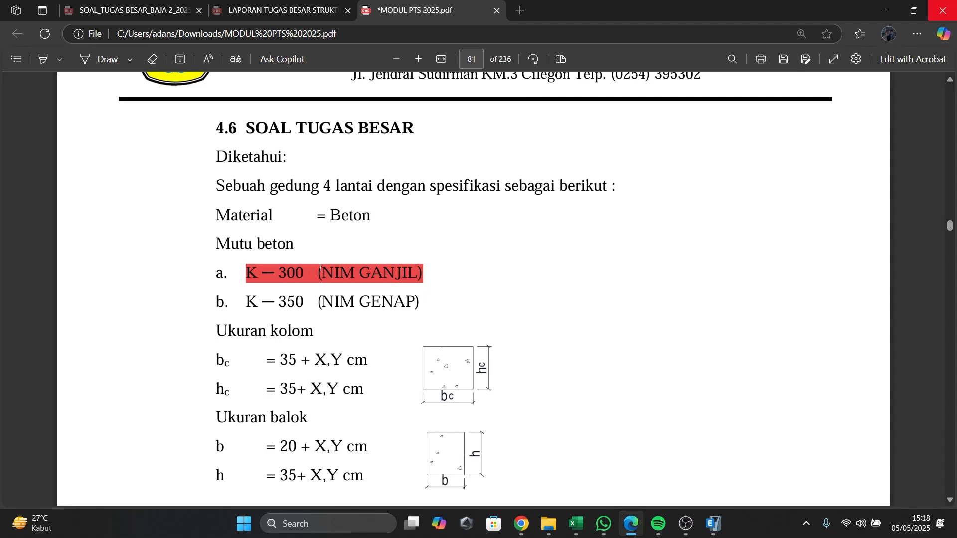
Review the building specification in the assignment PDF, and start a new ETABS model using built-in settings with Metric SI display units
{"action": "scroll", "coordinate": [239, 228], "scroll_direction": "down", "scroll_amount": 1}
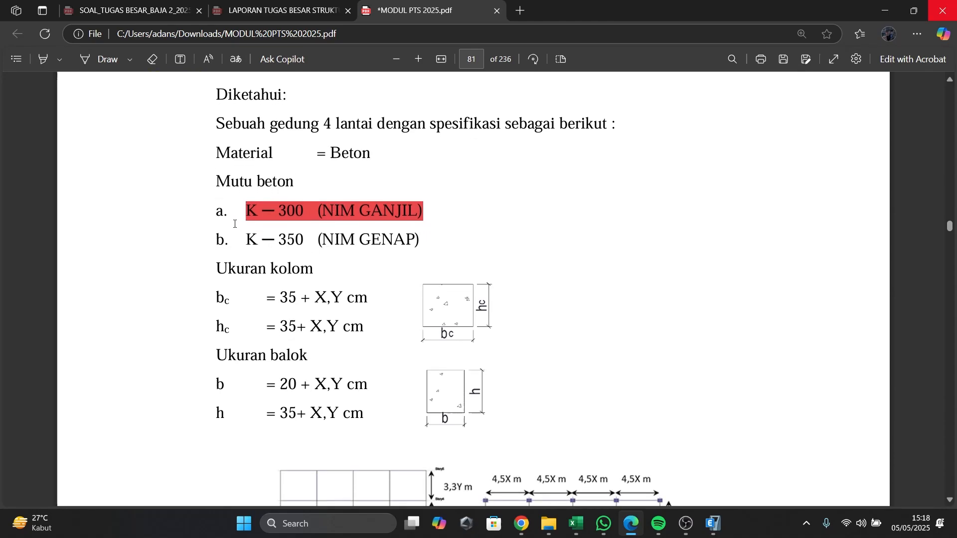
{"action": "scroll", "coordinate": [287, 263], "scroll_direction": "down", "scroll_amount": 1}
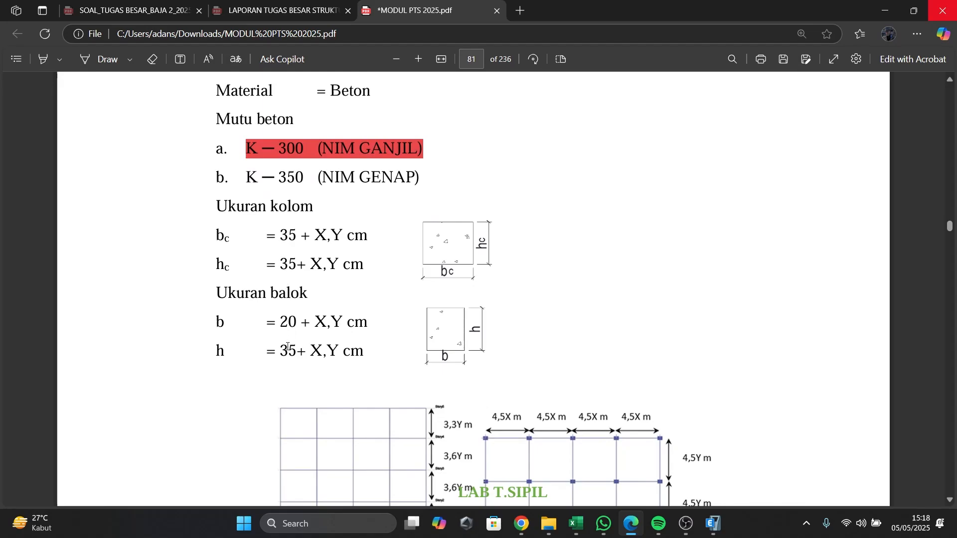
{"action": "scroll", "coordinate": [391, 346], "scroll_direction": "down", "scroll_amount": 3}
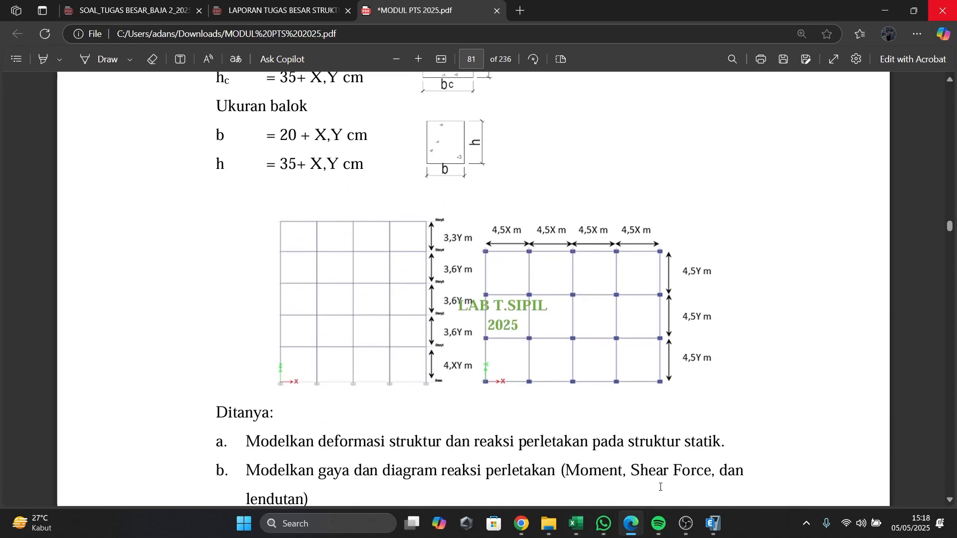
{"action": "left_click", "coordinate": [714, 523]}
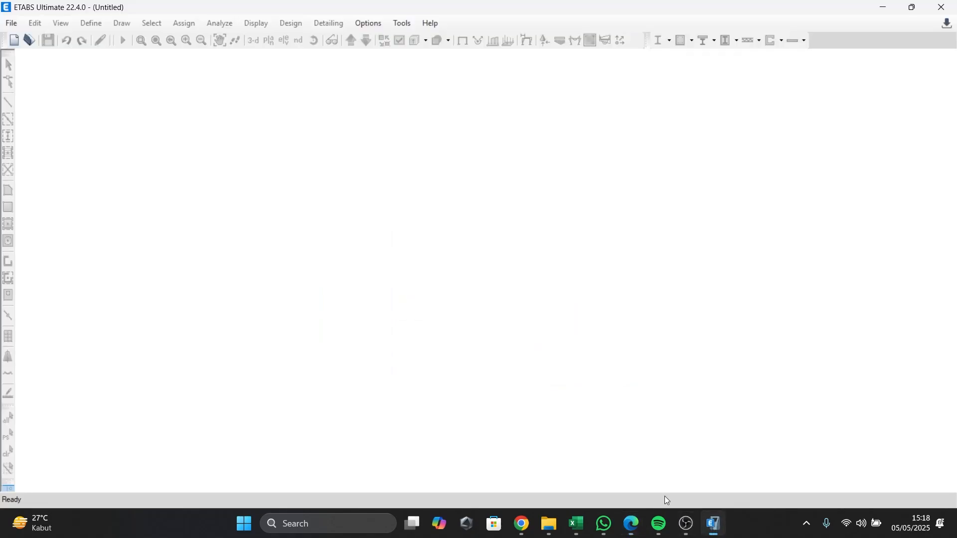
{"action": "left_click", "coordinate": [10, 24]}
{"action": "left_click", "coordinate": [30, 41]}
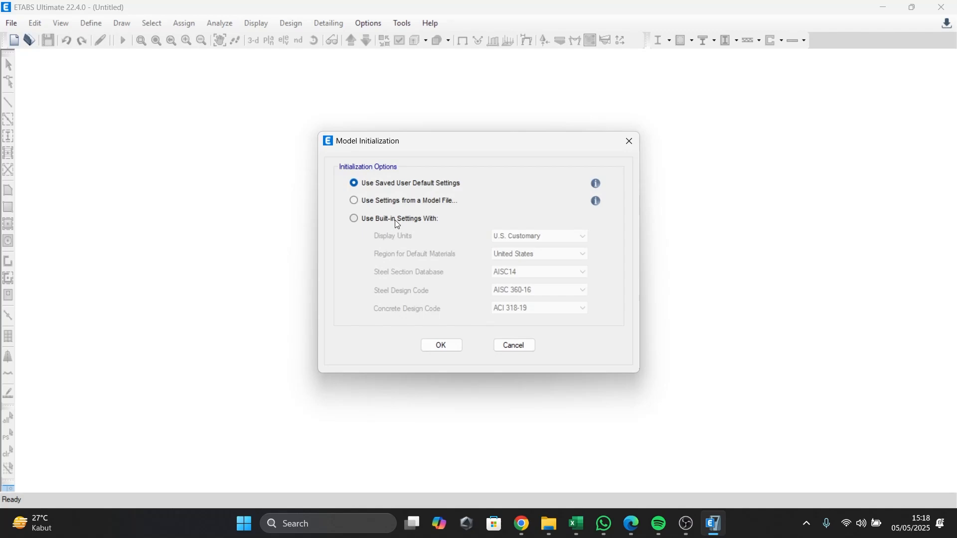
{"action": "left_click", "coordinate": [371, 222]}
{"action": "left_click", "coordinate": [505, 236]}
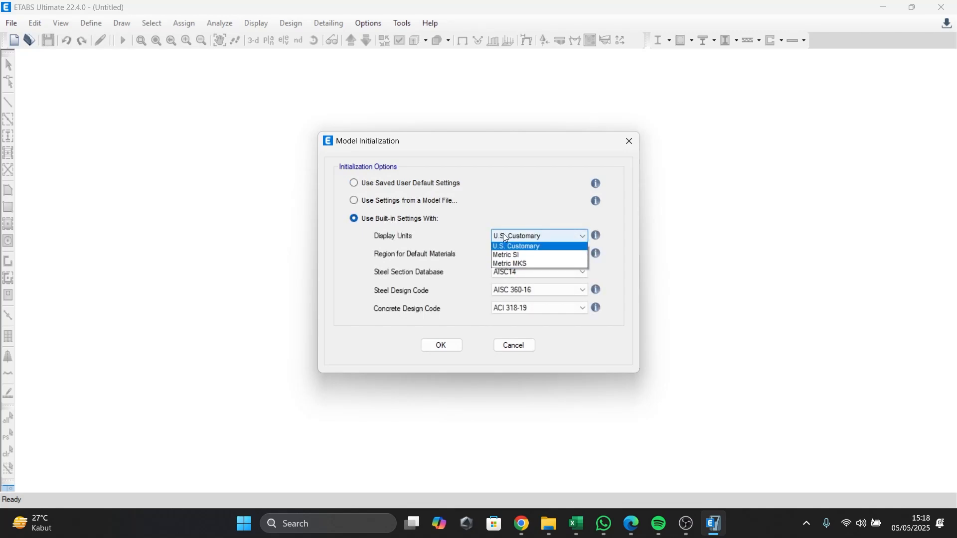
{"action": "left_click", "coordinate": [511, 257]}
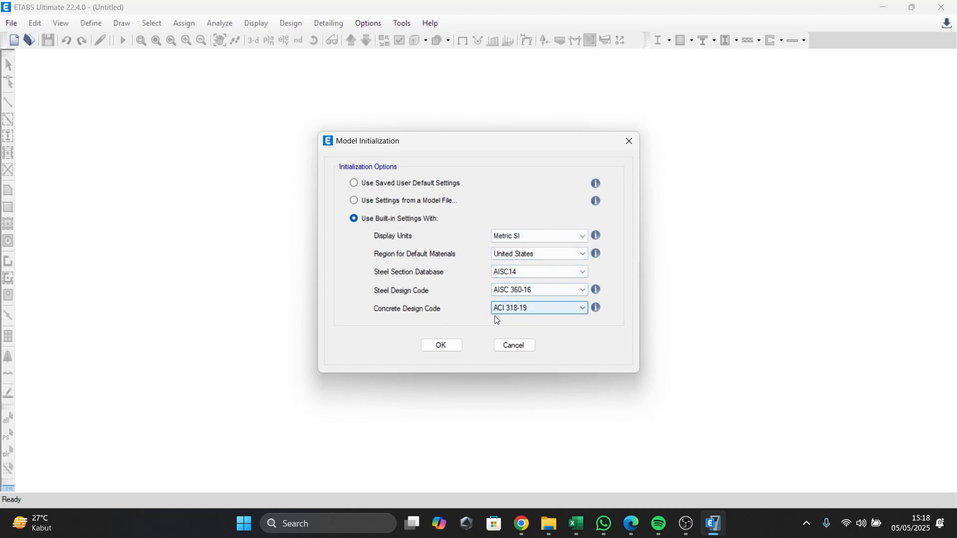
{"action": "left_click", "coordinate": [430, 351]}
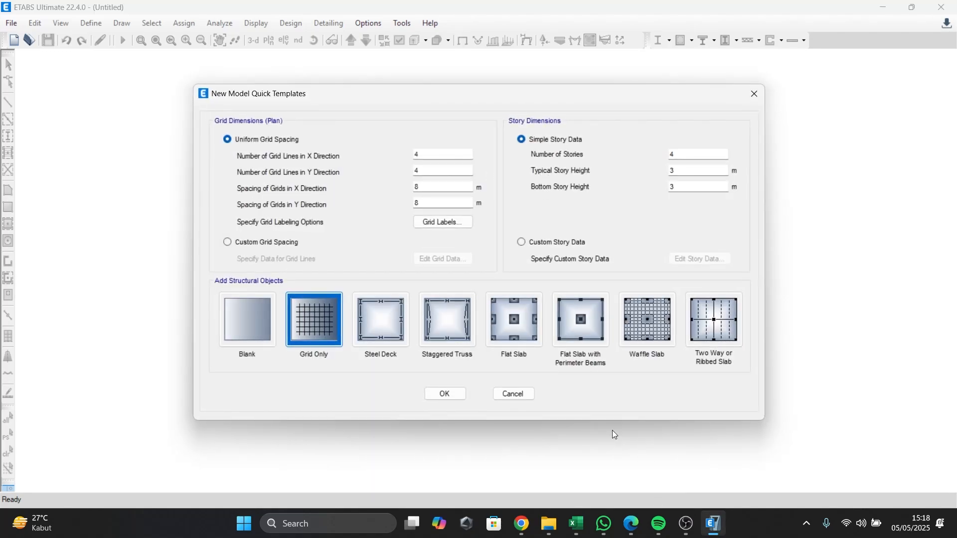
Set 5 grid lines in the X direction and 4 in the Y direction, following the floor plan in the assignment PDF
{"action": "left_click", "coordinate": [631, 524]}
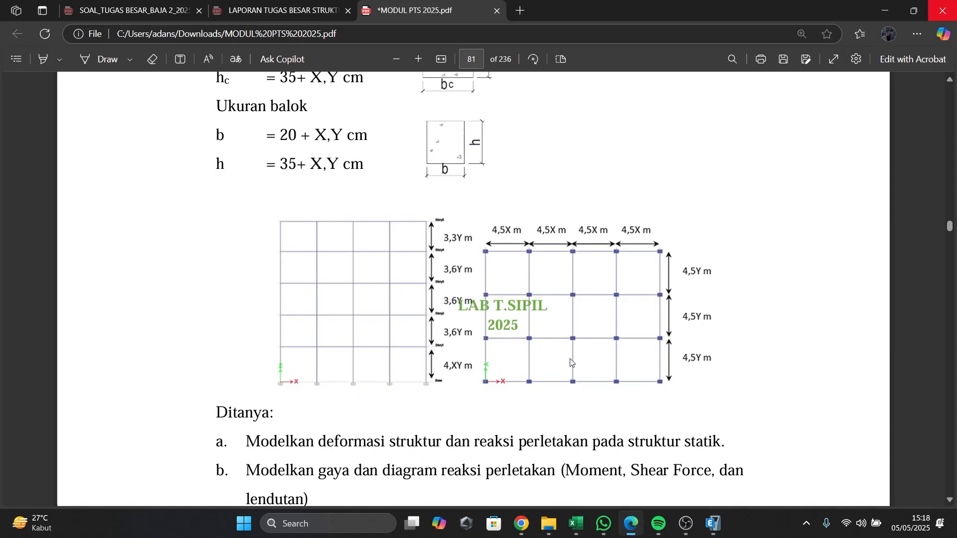
{"action": "scroll", "coordinate": [437, 321], "scroll_direction": "down", "scroll_amount": 1}
{"action": "scroll", "coordinate": [437, 322], "scroll_direction": "up", "scroll_amount": 3}
{"action": "key", "text": "alt+Tab"}
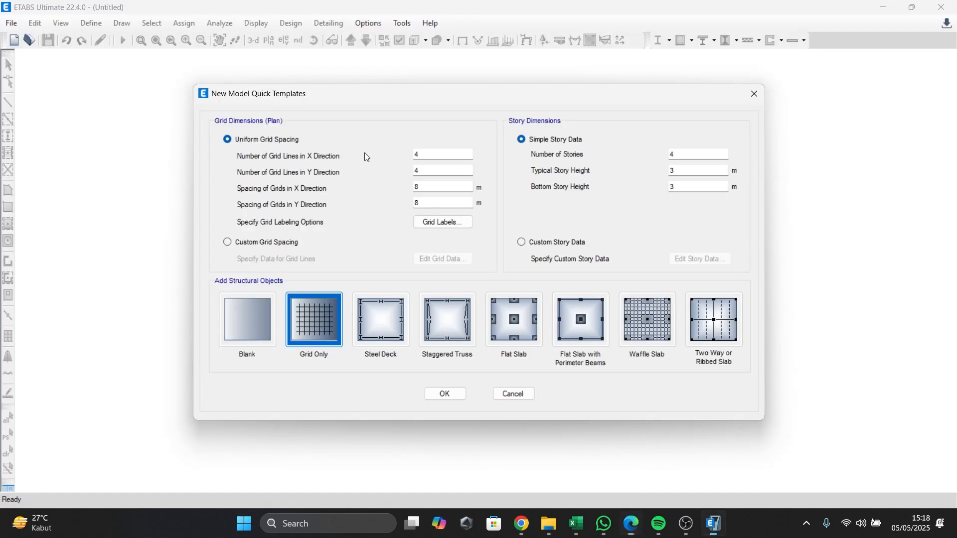
{"action": "key", "text": "alt+Tab"}
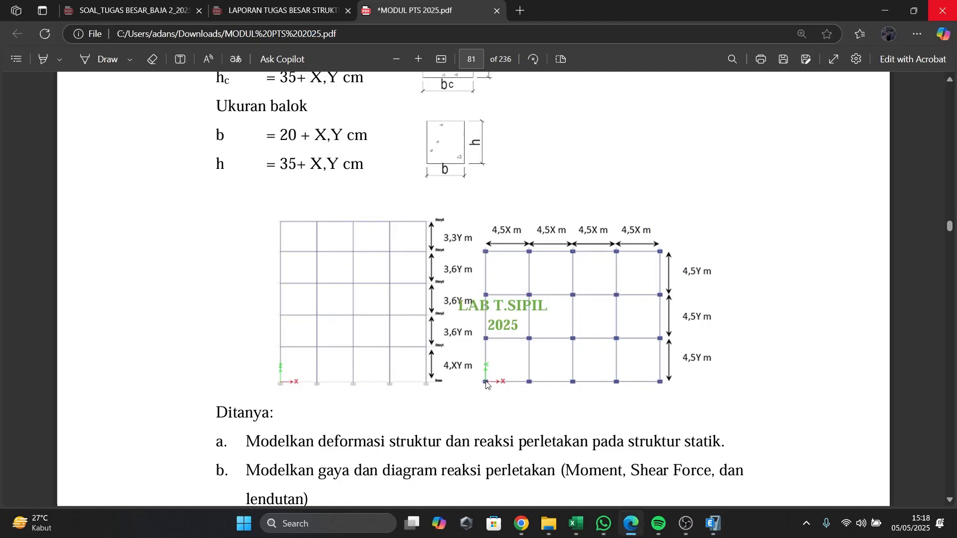
{"action": "key", "text": "alt+Tab"}
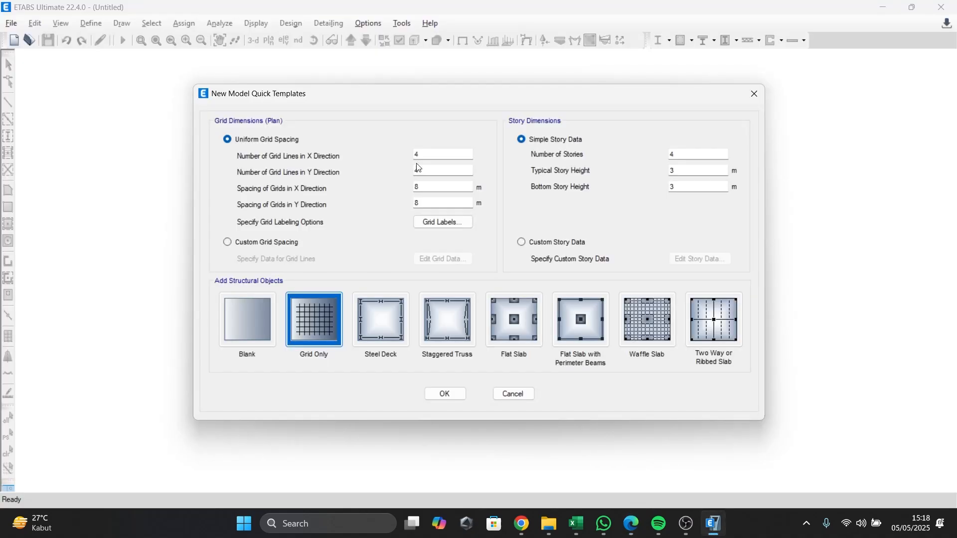
{"action": "key", "text": "alt+Tab"}
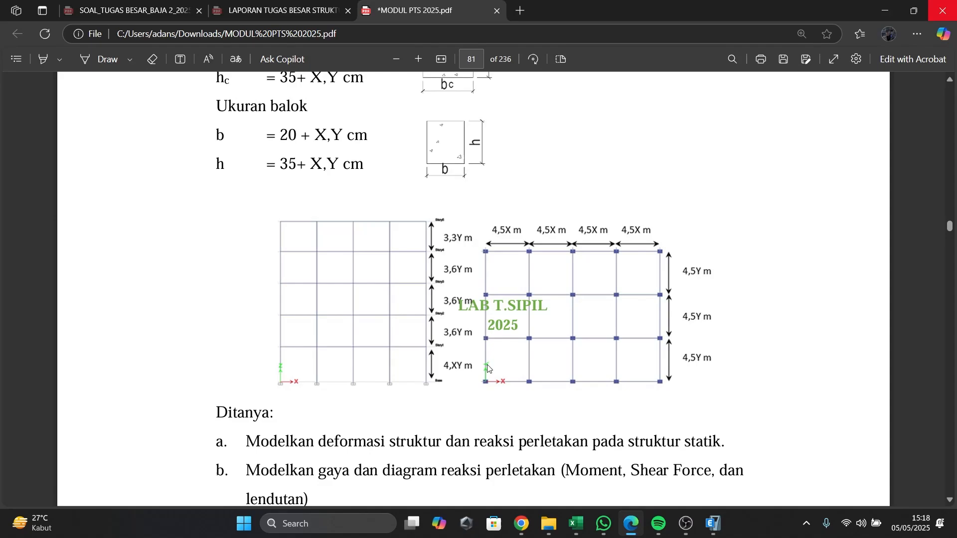
{"action": "key", "text": "alt+Tab"}
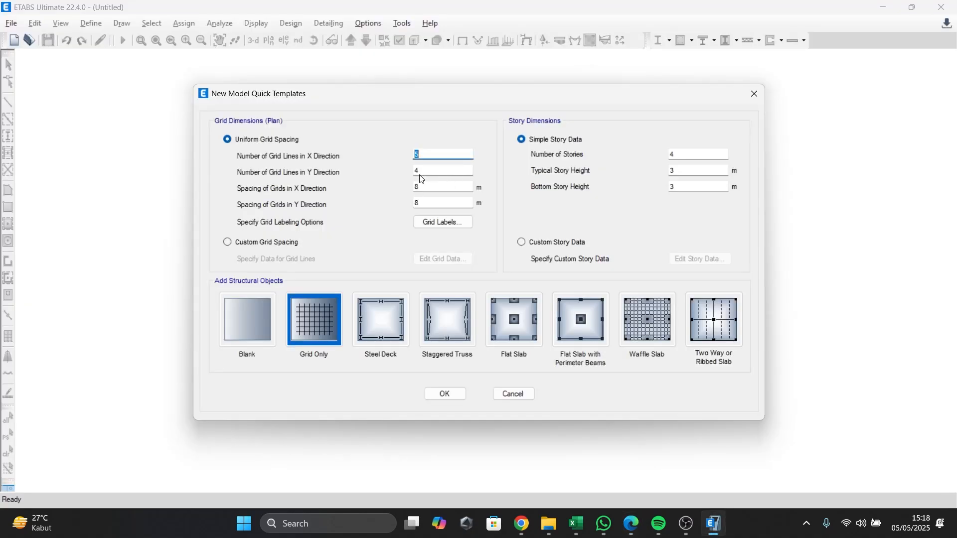
{"action": "left_click_drag", "start_coordinate": [428, 171], "coordinate": [401, 172]}
Set the grid spacing to 4,57 m in the X direction and 4,55 m in the Y direction, consulting the PDF plan
{"action": "left_click", "coordinate": [428, 190]}
{"action": "key", "text": "alt+Tab"}
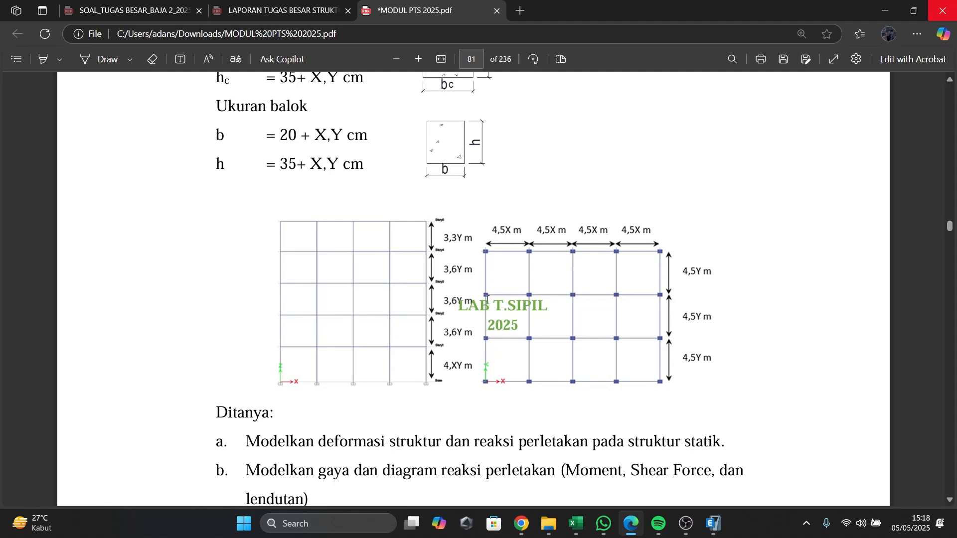
{"action": "key", "text": "alt+Tab"}
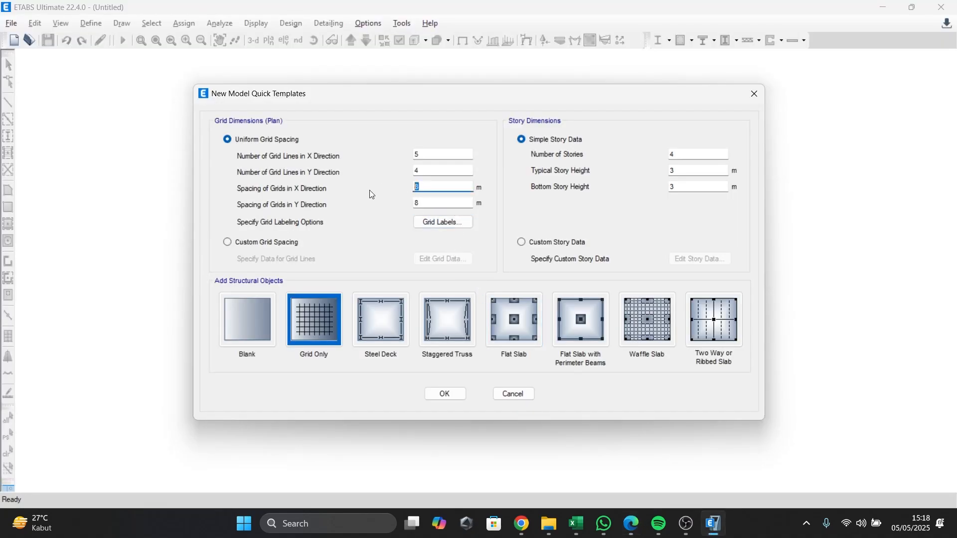
{"action": "type", "text": "4."}
{"action": "key", "text": "alt+Tab"}
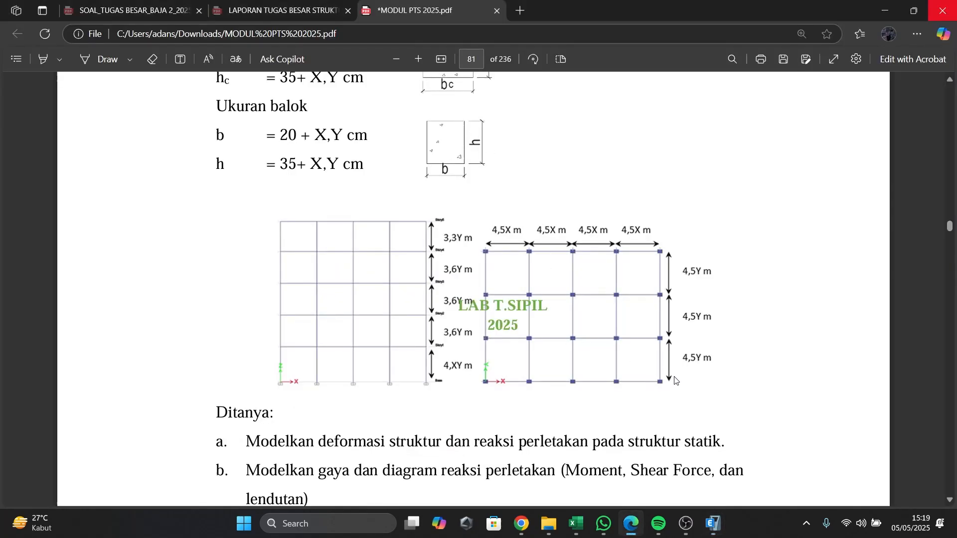
{"action": "key", "text": "alt+Tab"}
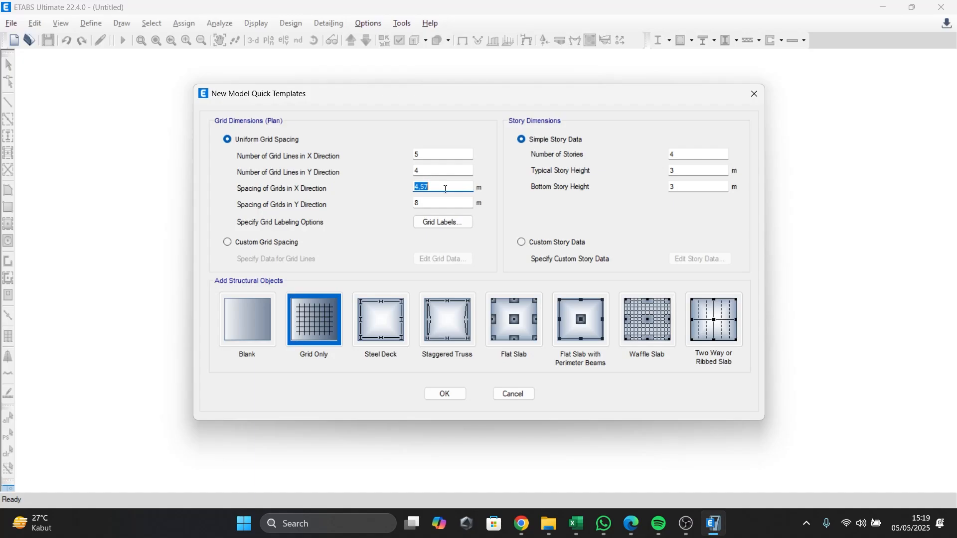
{"action": "key", "text": "Tab"}
{"action": "type", "text": "4"}
Set the number of stories to 5 and the typical story height to 3,65 m, checking the elevation in the PDF
{"action": "left_click", "coordinate": [690, 154]}
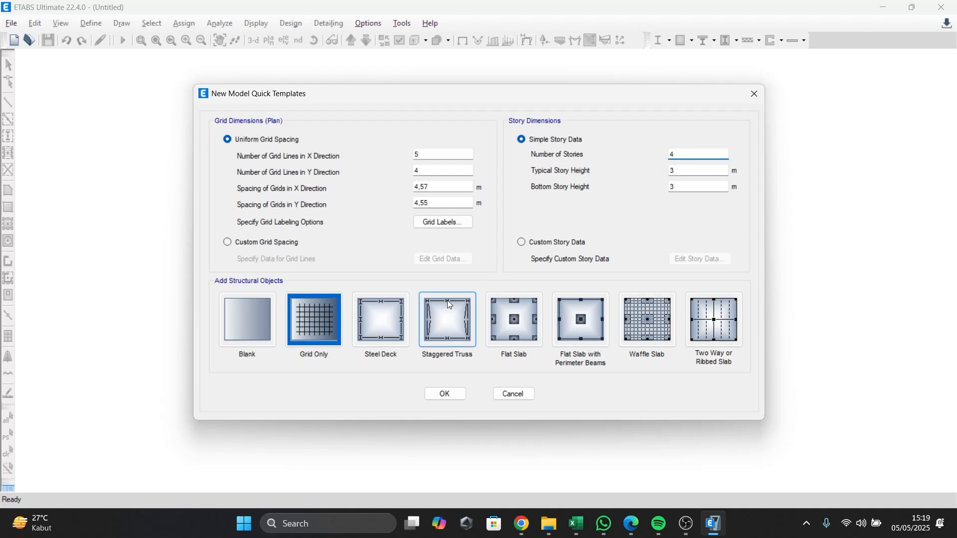
{"action": "key", "text": "alt+Tab"}
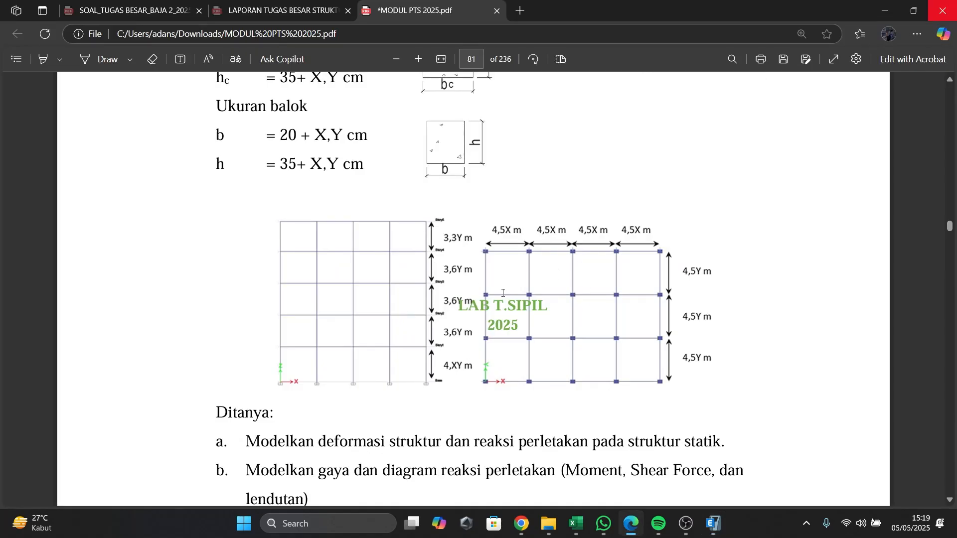
{"action": "key", "text": "alt+Tab"}
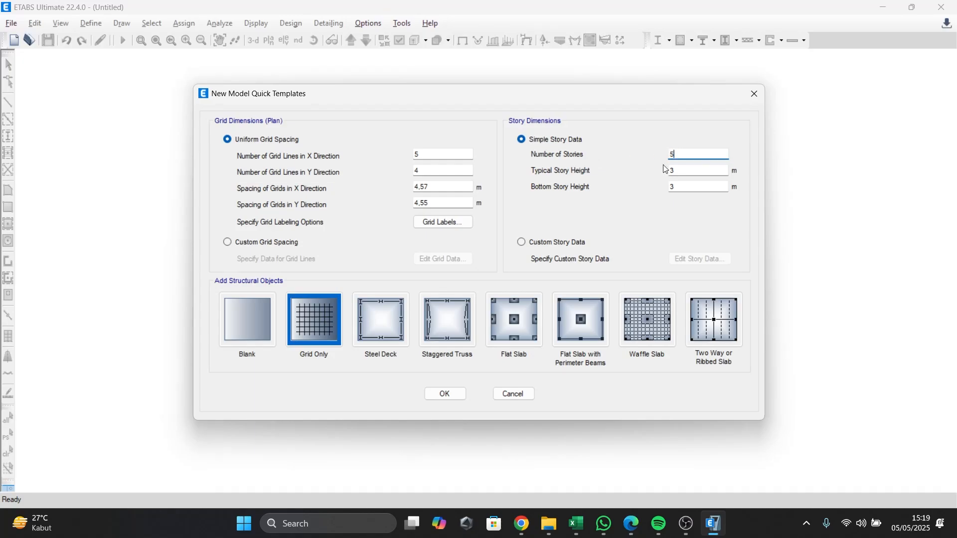
{"action": "left_click", "coordinate": [684, 172]}
{"action": "key", "text": "alt+Tab"}
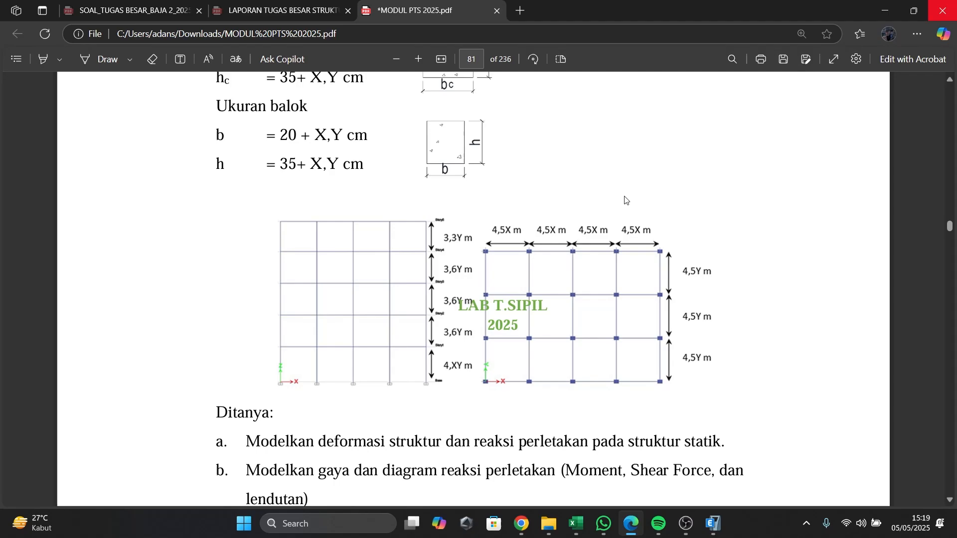
{"action": "key", "text": "alt+Tab"}
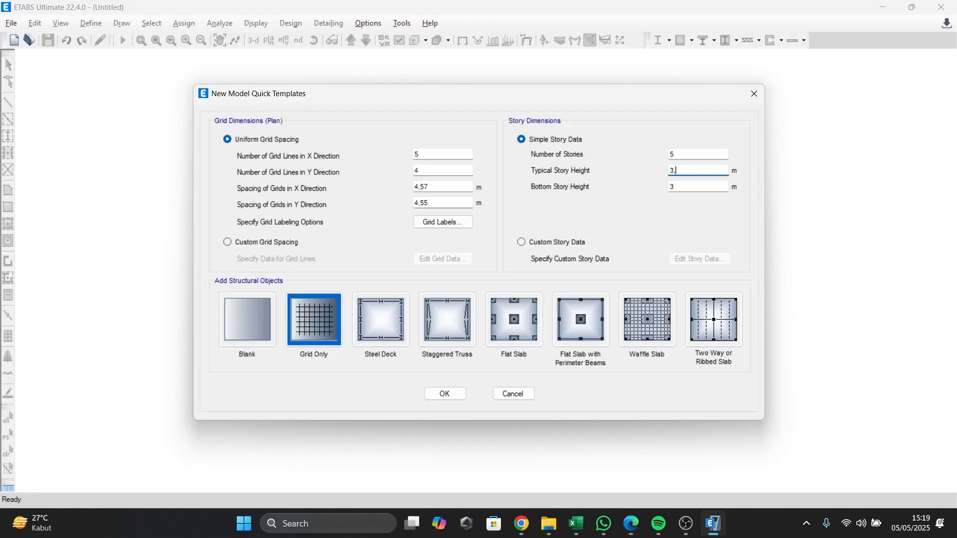
Set the bottom story height to 4,75 m and create the model with the Grid Only template
{"action": "left_click", "coordinate": [682, 186]}
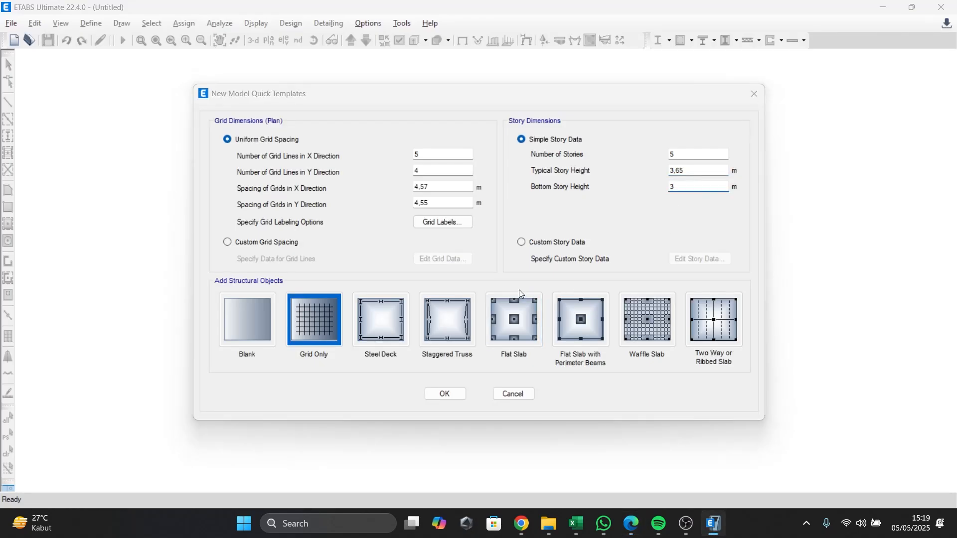
{"action": "key", "text": "alt+Tab"}
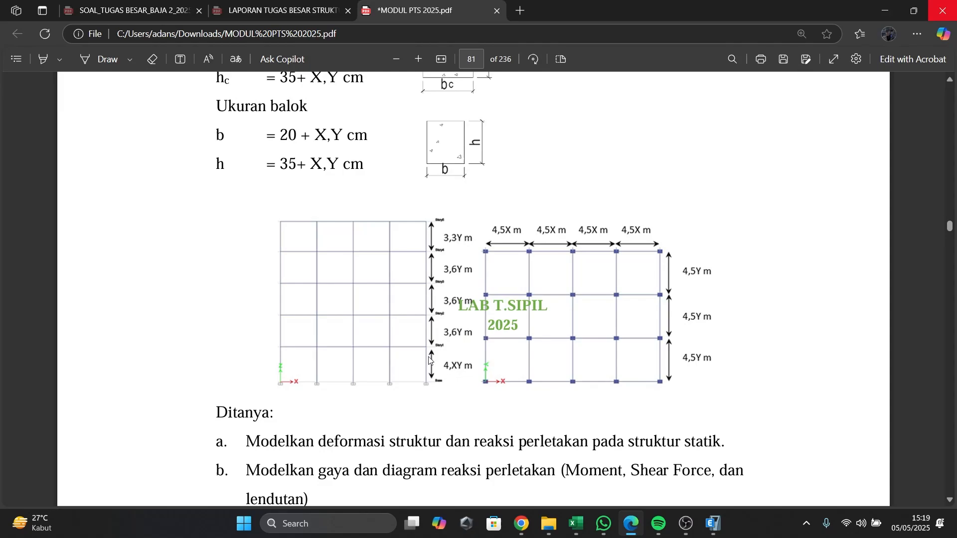
{"action": "key", "text": "alt+Tab"}
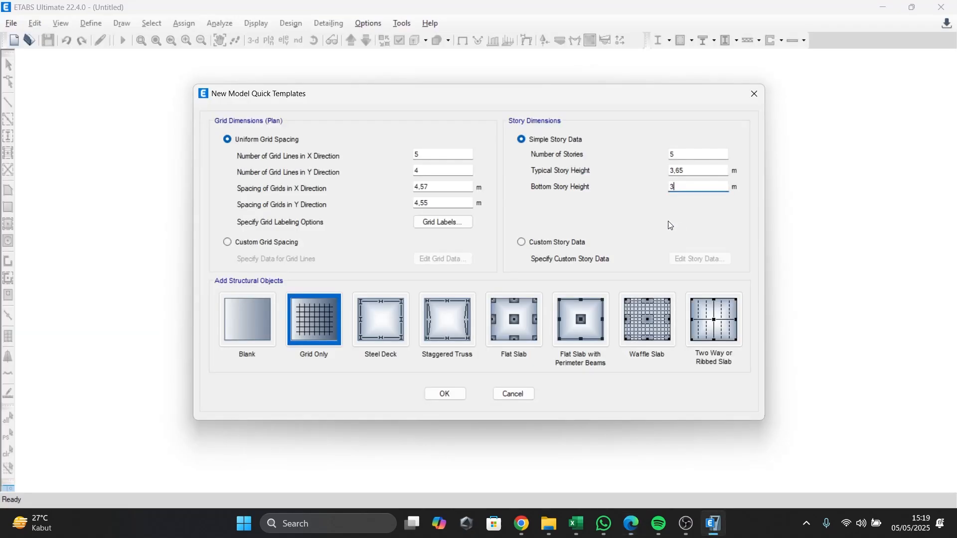
{"action": "type", "text": "4,75"}
{"action": "left_click", "coordinate": [445, 394]}
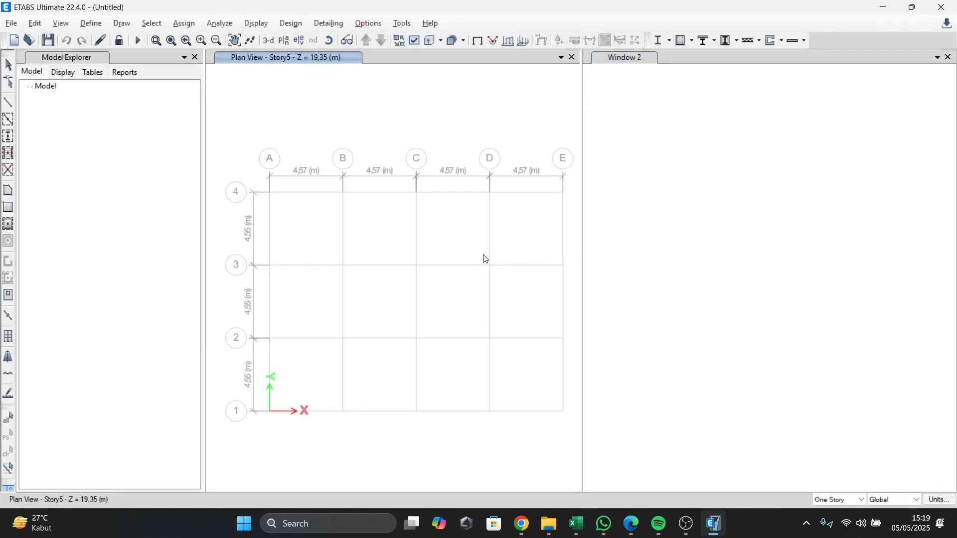
Close the 3-D view window and display the elevation along grid line 1
{"action": "left_click", "coordinate": [696, 152]}
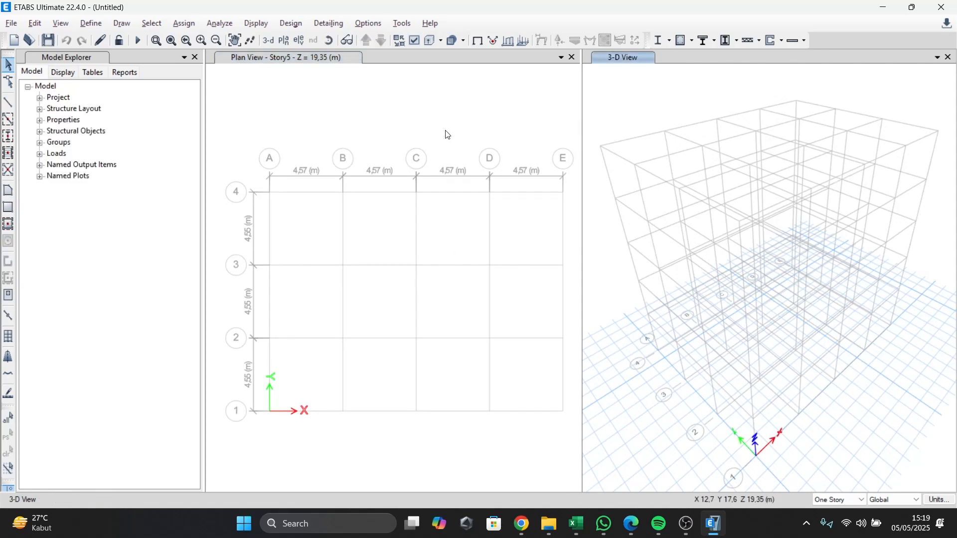
{"action": "left_click", "coordinate": [948, 57]}
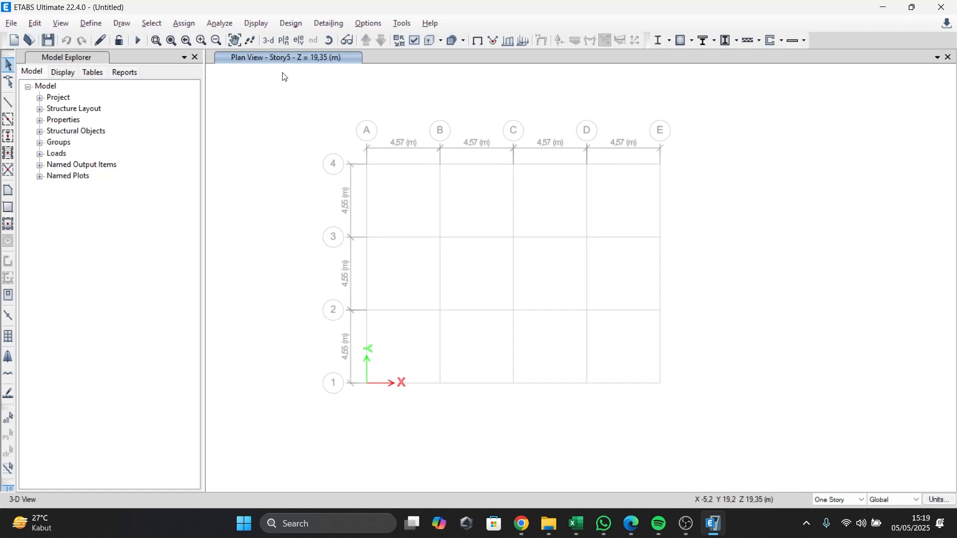
{"action": "left_click", "coordinate": [301, 41]}
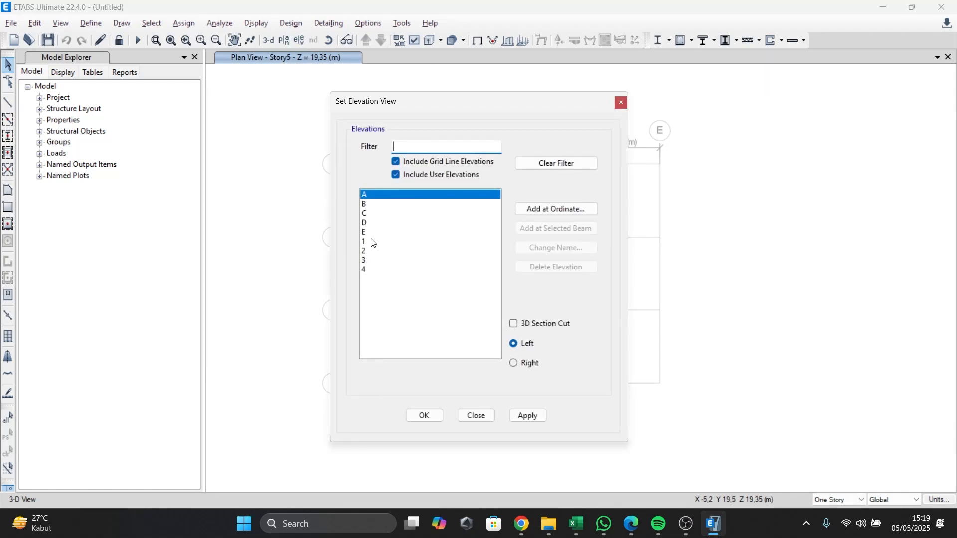
{"action": "left_click", "coordinate": [372, 242]}
{"action": "left_click", "coordinate": [527, 416]}
{"action": "left_click", "coordinate": [476, 416]}
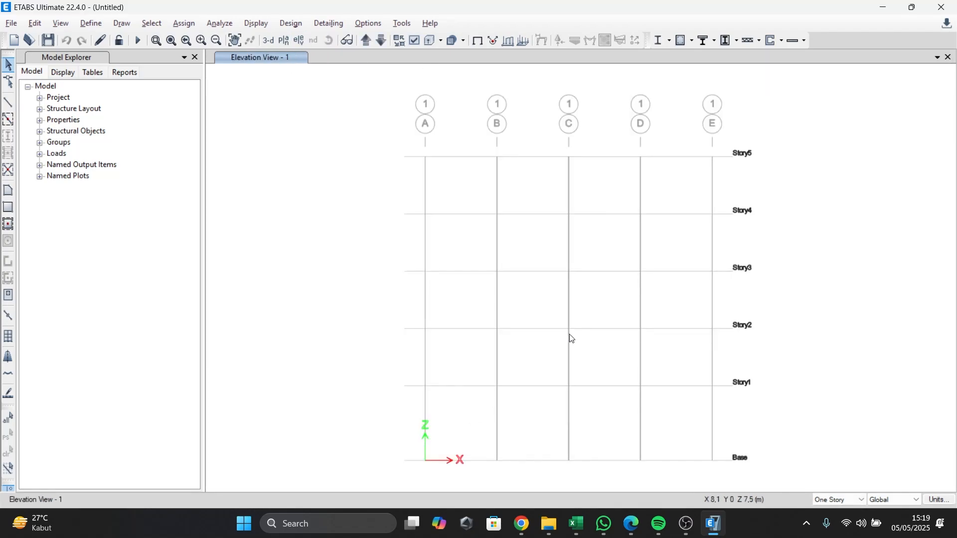
Set the Story5 height in the story data to match the 3,3Y m top-story dimension in the PDF elevation
{"action": "key", "text": "alt+Tab"}
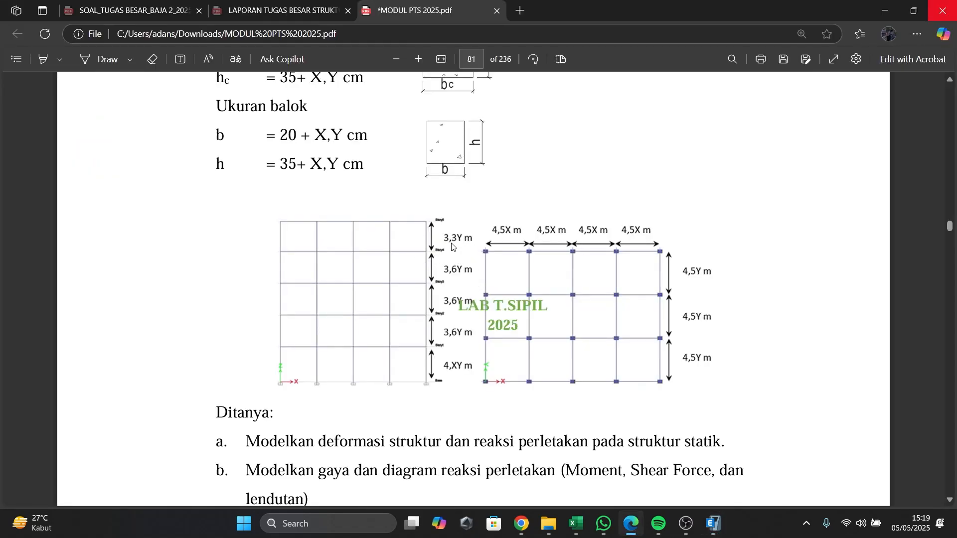
{"action": "key", "text": "alt+Tab"}
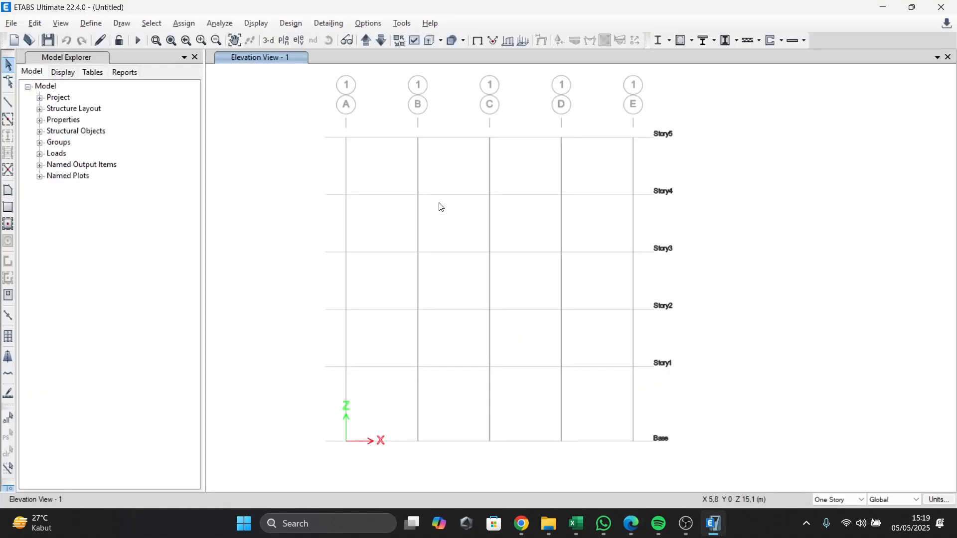
{"action": "right_click", "coordinate": [450, 231]}
{"action": "left_click", "coordinate": [466, 235]}
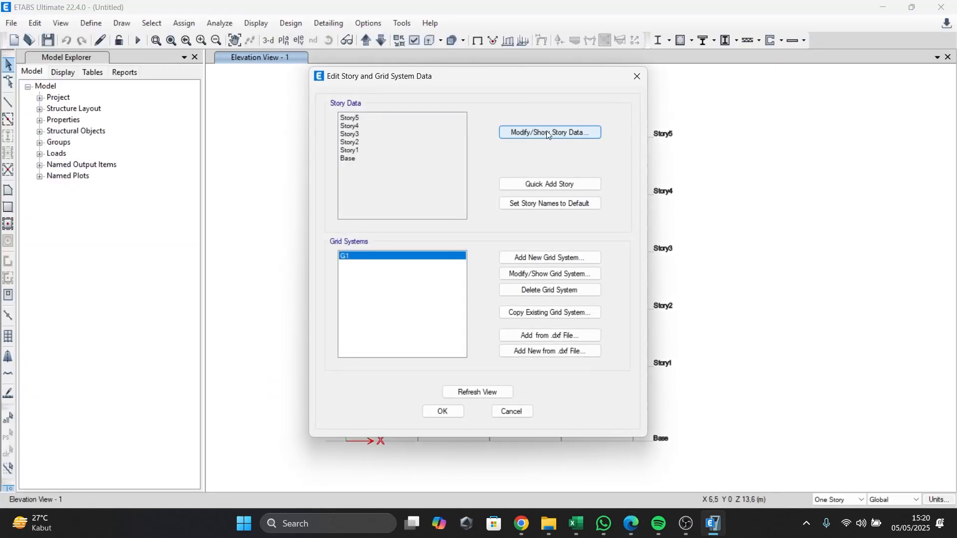
{"action": "left_click", "coordinate": [522, 132]}
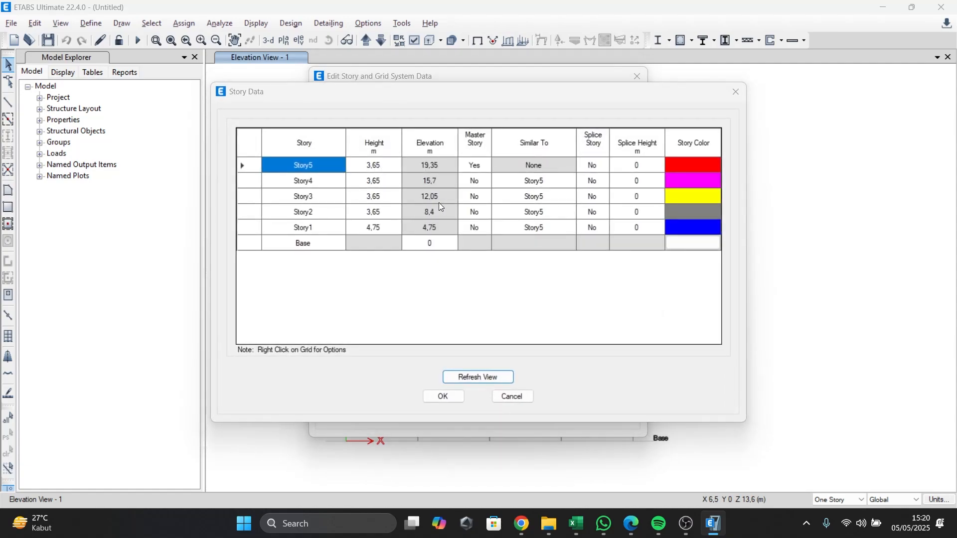
{"action": "key", "text": "alt+Tab"}
{"action": "key", "text": "alt+Tab"}
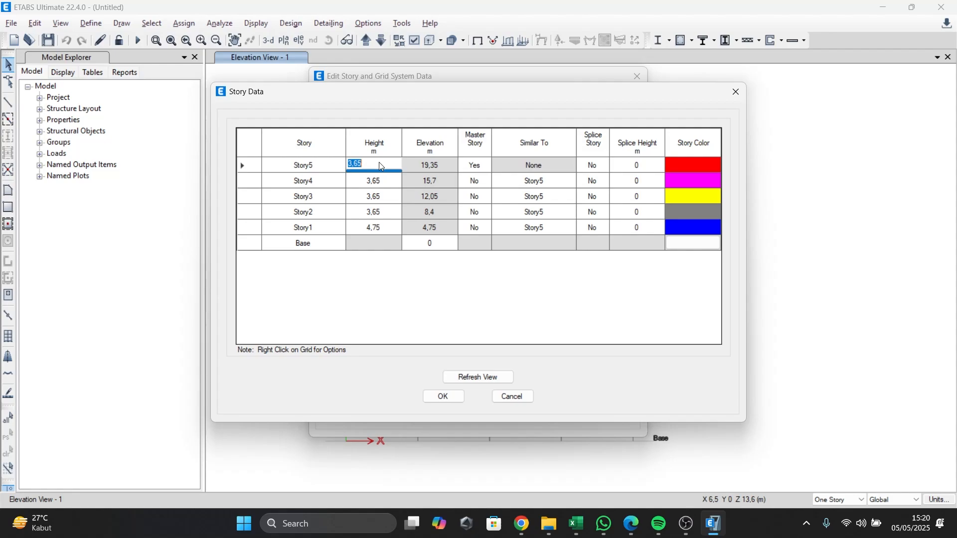
{"action": "left_click", "coordinate": [359, 165]}
{"action": "key", "text": "BackSpace"}
{"action": "type", "text": "3"}
{"action": "left_click", "coordinate": [445, 397]}
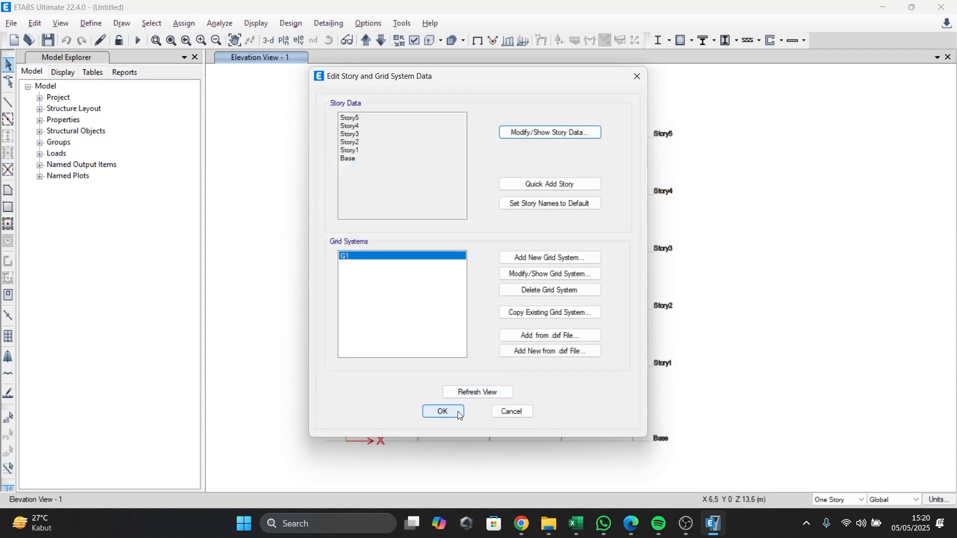
{"action": "left_click", "coordinate": [456, 411]}
{"action": "middle_click_drag", "start_coordinate": [482, 340], "coordinate": [355, 321]}
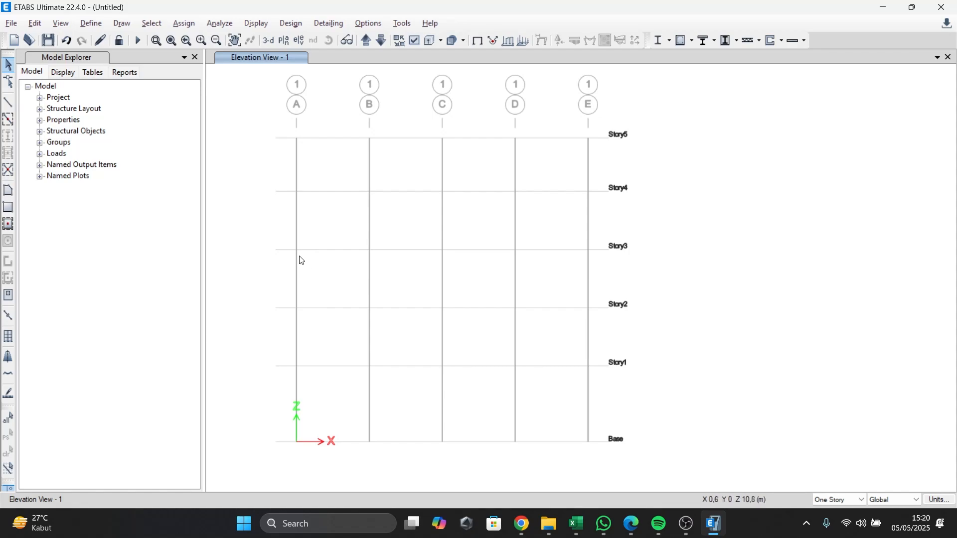
Add a new material with region User and material type Concrete
{"action": "left_click", "coordinate": [90, 24]}
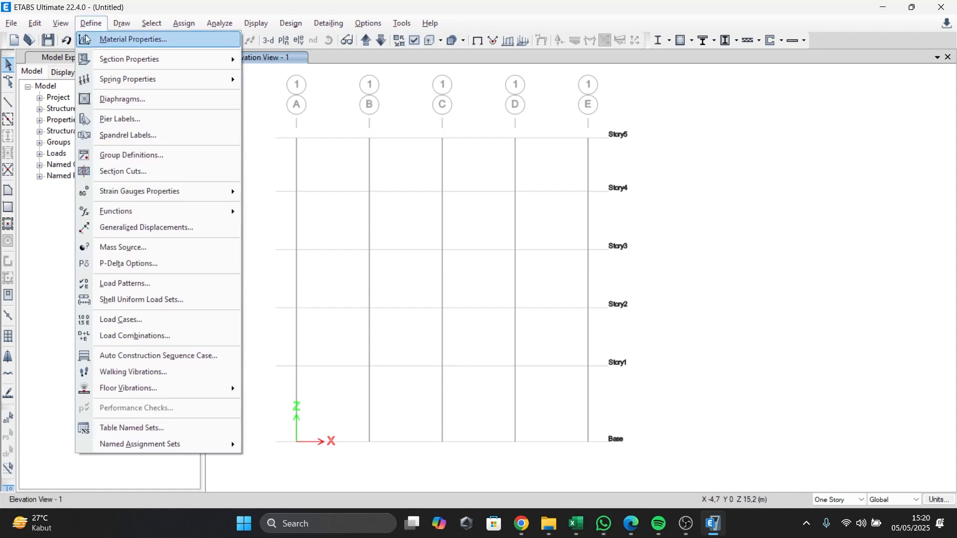
{"action": "left_click", "coordinate": [85, 39]}
{"action": "left_click", "coordinate": [523, 189]}
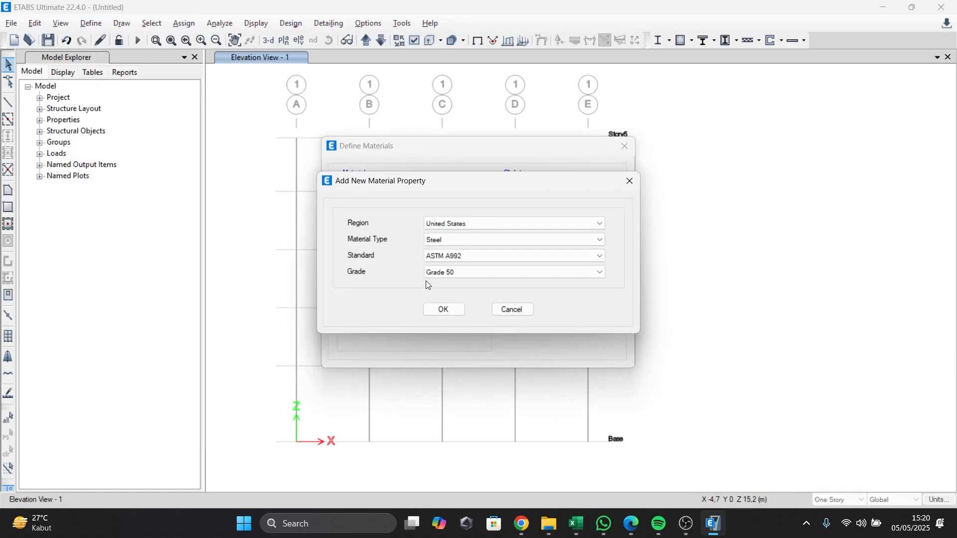
{"action": "left_click", "coordinate": [449, 223]}
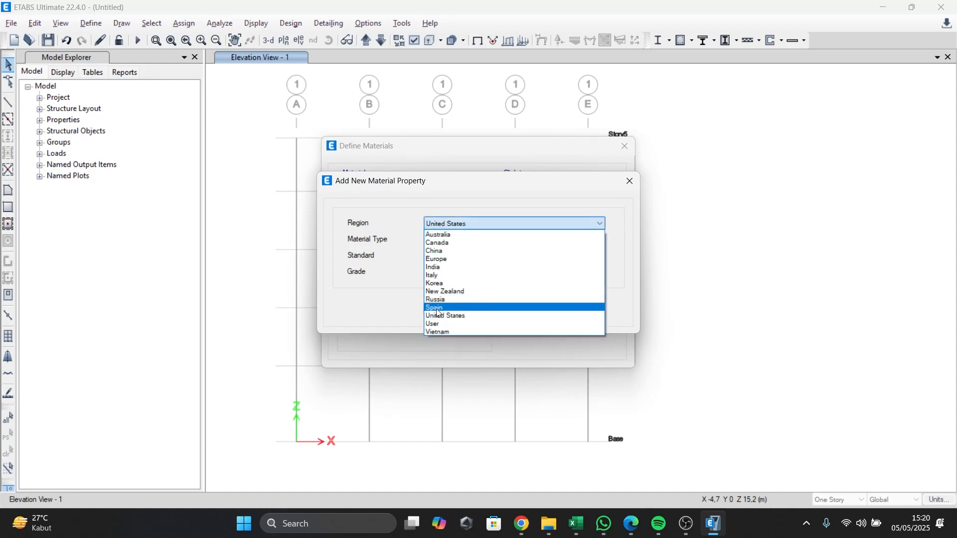
{"action": "left_click", "coordinate": [434, 324]}
{"action": "left_click", "coordinate": [442, 241]}
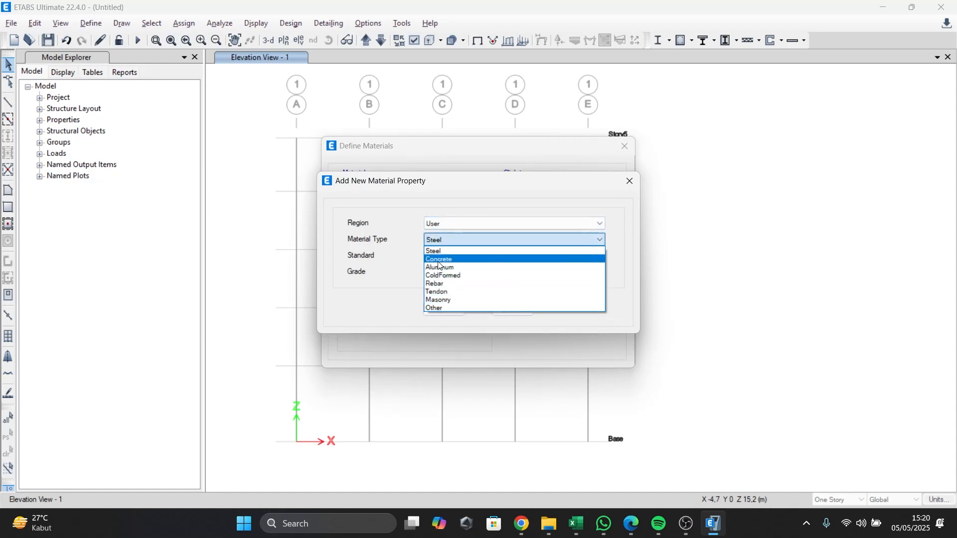
{"action": "left_click", "coordinate": [439, 260]}
{"action": "left_click", "coordinate": [442, 310]}
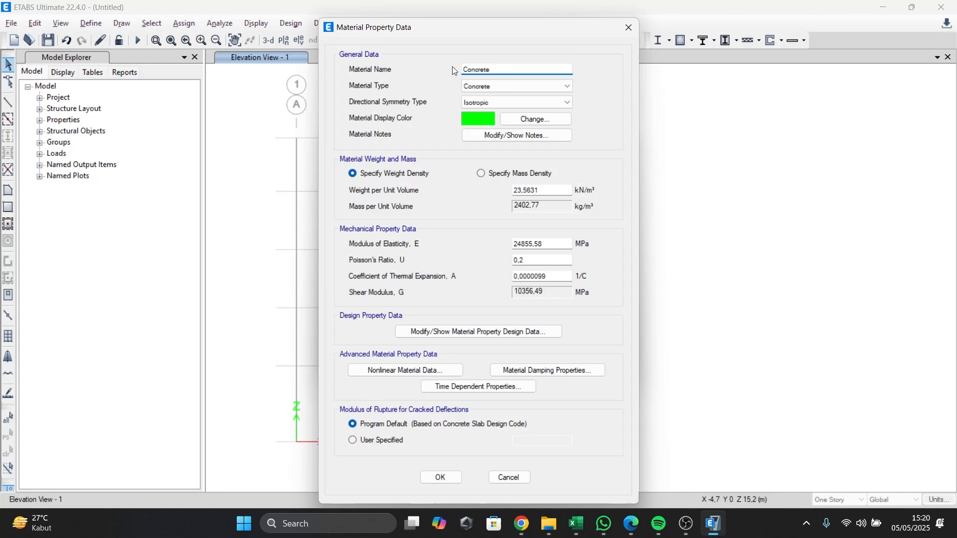
Name the material BETON K-300 after the PDF's concrete grade, and specify its mass density as 2400 kg/m³
{"action": "key", "text": "alt+Tab"}
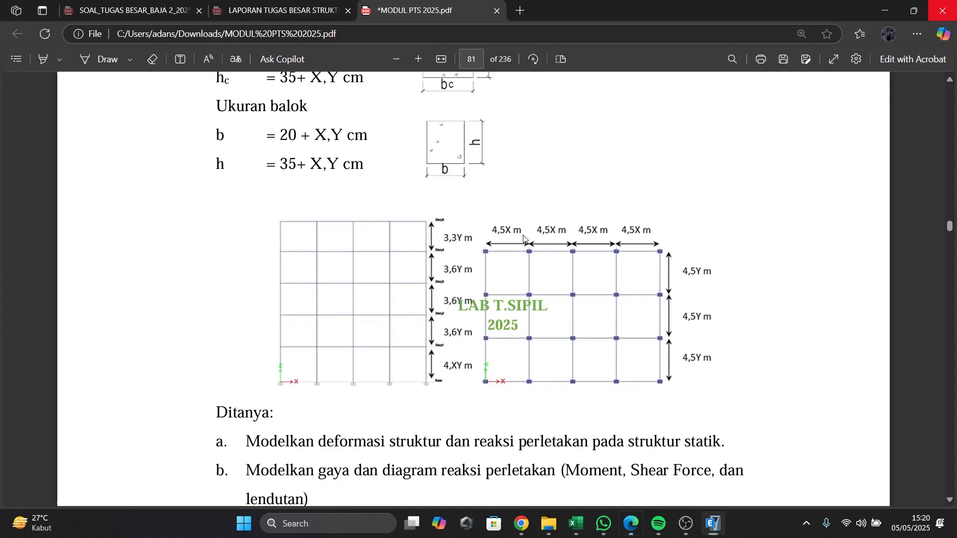
{"action": "scroll", "coordinate": [387, 275], "scroll_direction": "up", "scroll_amount": 4}
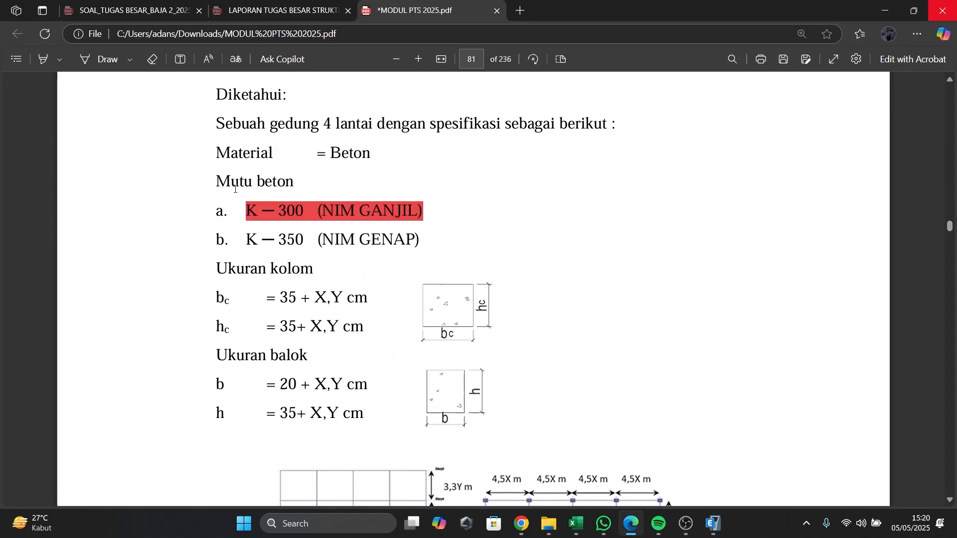
{"action": "key", "text": "alt+Tab"}
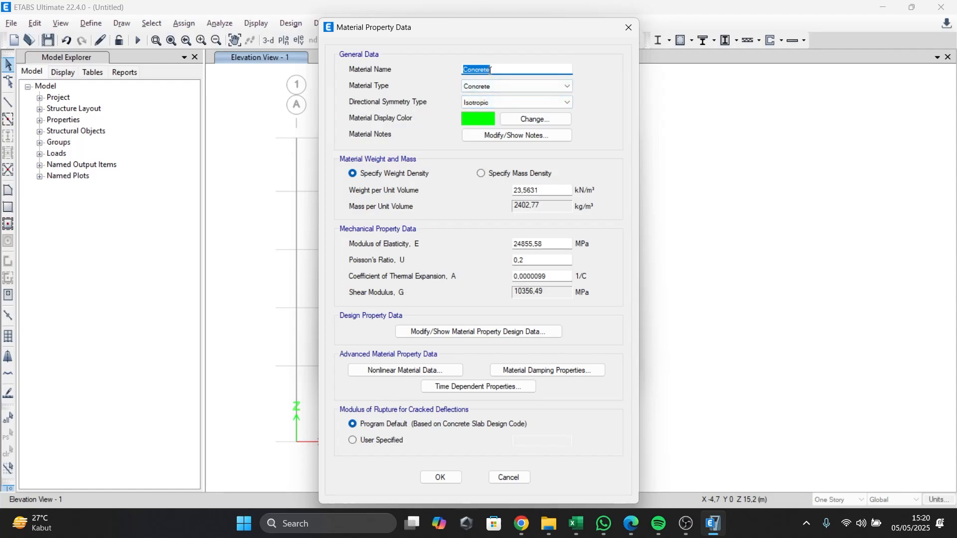
{"action": "type", "text": "BETON K-300"}
{"action": "left_click", "coordinate": [481, 173]}
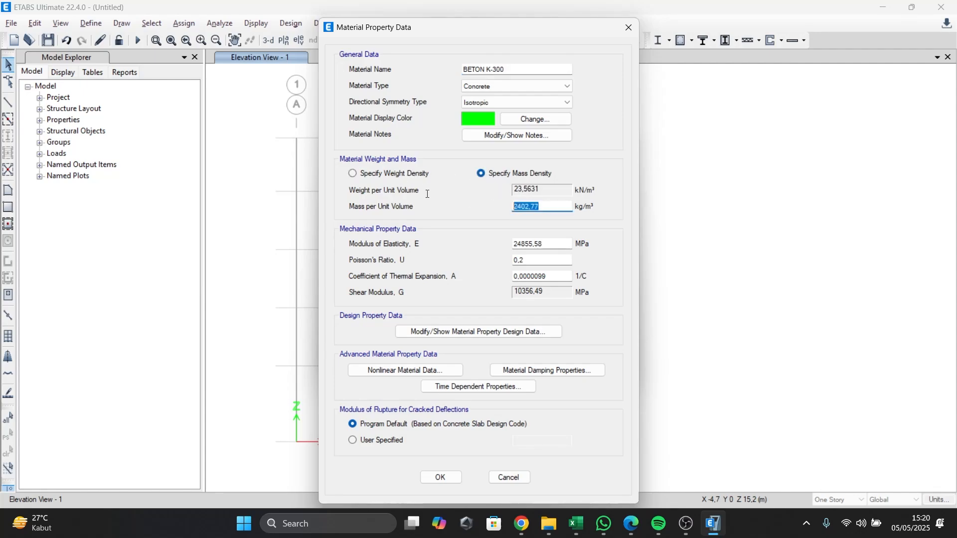
{"action": "type", "text": "2400"}
{"action": "left_click", "coordinate": [552, 244]}
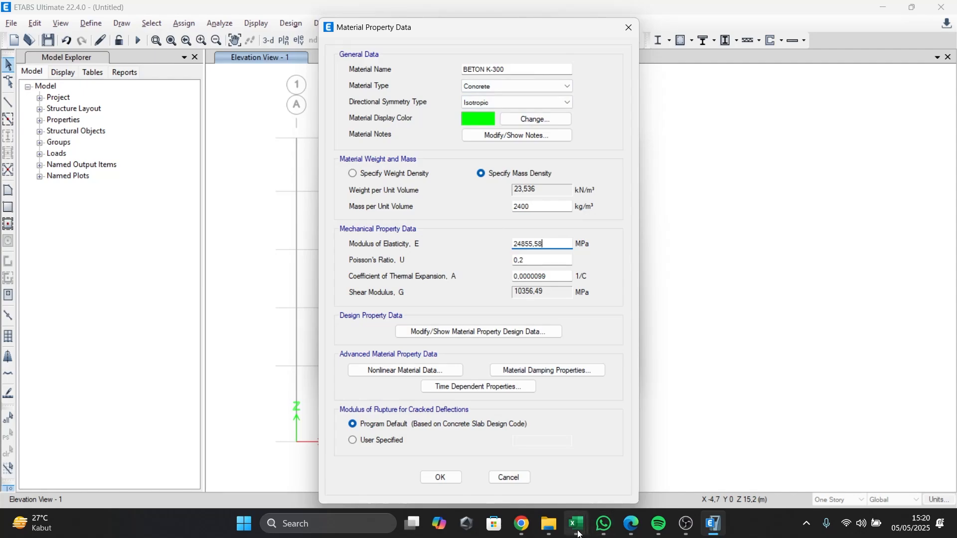
Switch to Excel and calculate the K-300 concrete strength in cell F9 with the formula =300*0,083
{"action": "mouse_move", "coordinate": [580, 531]}
{"action": "left_click", "coordinate": [829, 459]}
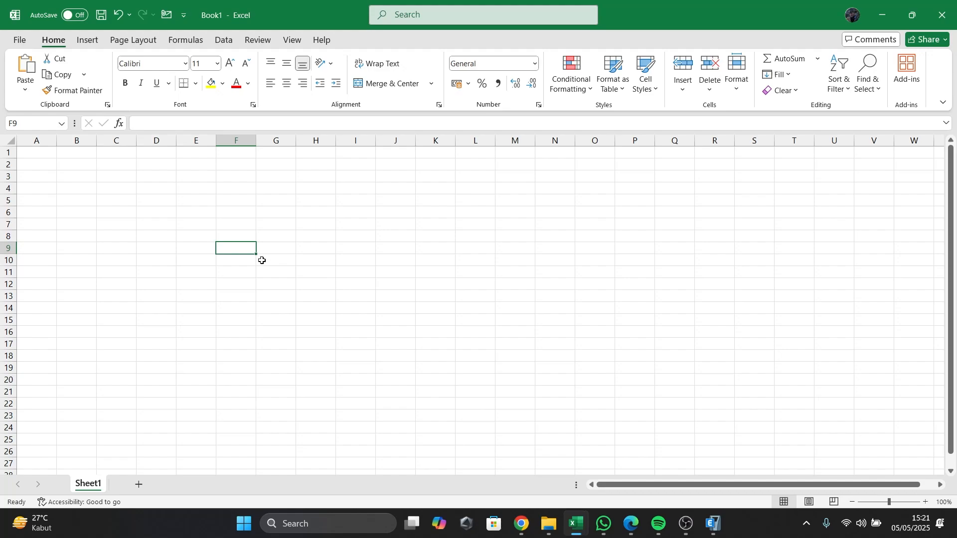
{"action": "type", "text": "0300"}
{"action": "key", "text": "BackSpace"}
{"action": "key", "text": "BackSpace"}
{"action": "key", "text": "BackSpace"}
{"action": "key", "text": "BackSpace"}
{"action": "type", "text": "=30"}
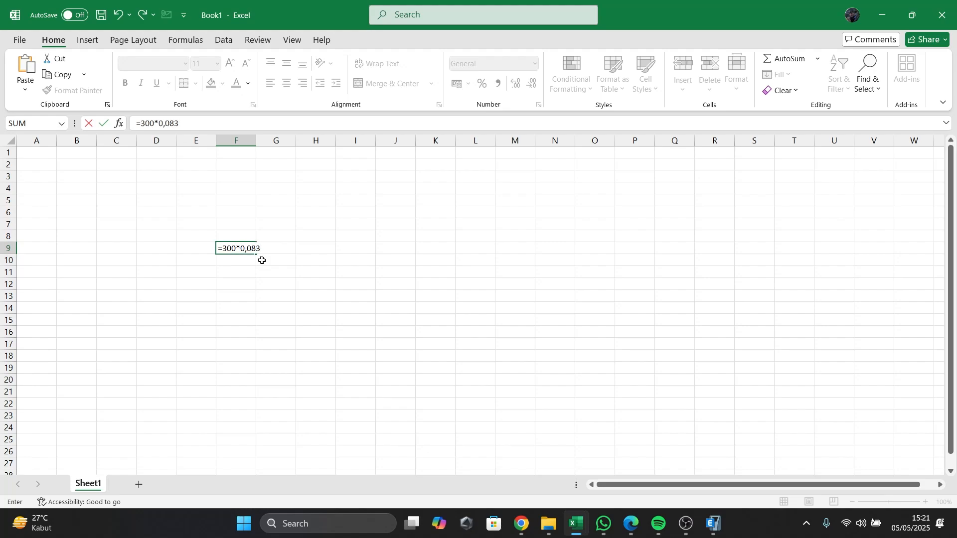
{"action": "key", "text": "Return"}
{"action": "key", "text": "Up"}
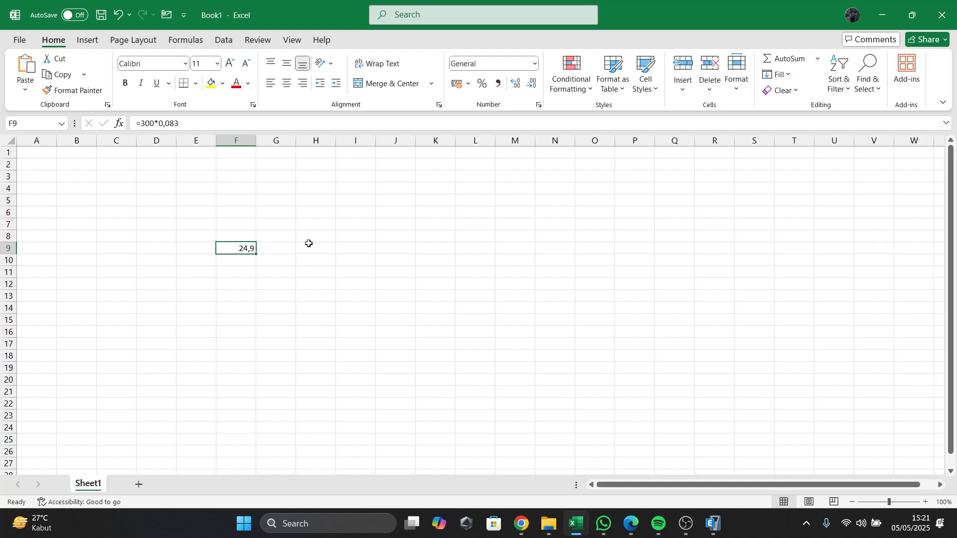
Label the calculation with K300 in F8, MPa in G9 and Fc in E9, and make the result in F9 bold
{"action": "left_click", "coordinate": [243, 240]}
{"action": "type", "text": "K300"}
{"action": "key", "text": "Return"}
{"action": "key", "text": "Right"}
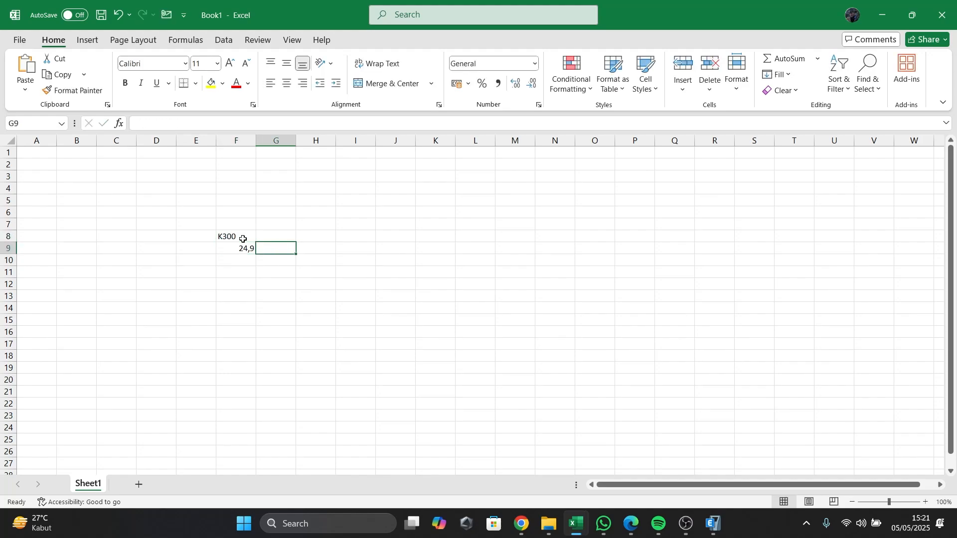
{"action": "type", "text": "MP"}
{"action": "key", "text": "Left"}
{"action": "key", "text": "Left"}
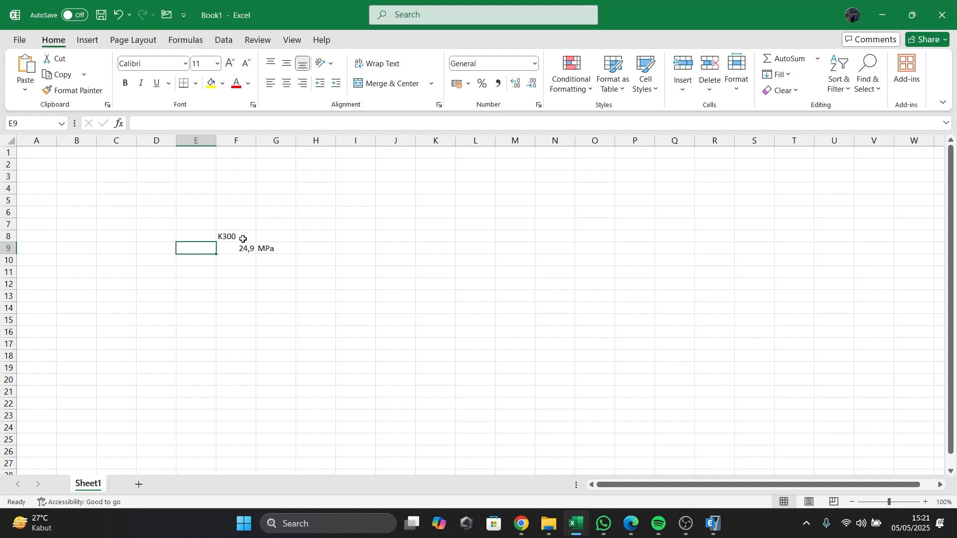
{"action": "type", "text": "Fc"}
{"action": "key", "text": "Right"}
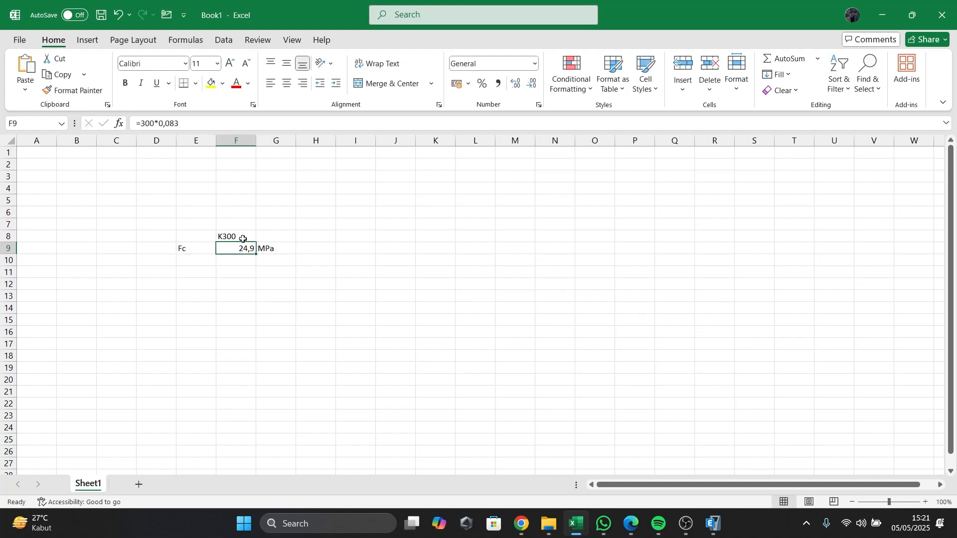
{"action": "key", "text": "ctrl+b"}
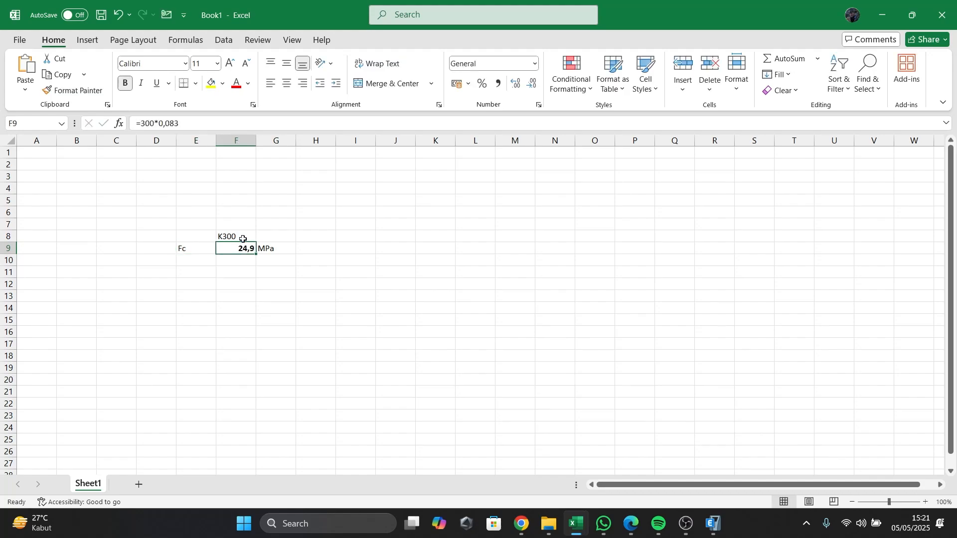
Return to ETABS and set the material's modulus of elasticity to 4700*sqrt(24,9) MPa and its coefficient of thermal expansion to 0
{"action": "left_click", "coordinate": [726, 527]}
{"action": "left_click_drag", "start_coordinate": [545, 244], "coordinate": [489, 245]}
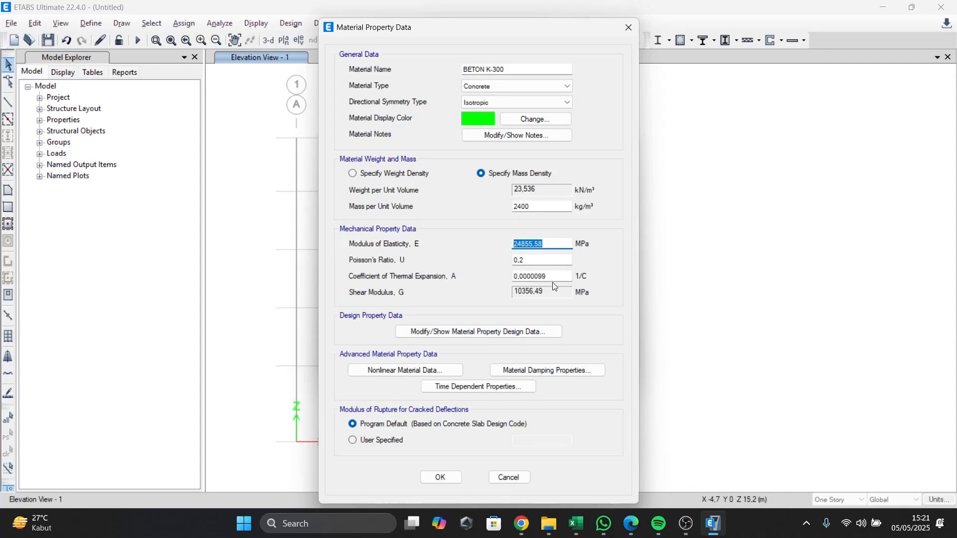
{"action": "type", "text": "4700*sqrt(24,9"}
{"action": "key", "text": "Return"}
{"action": "double_click", "coordinate": [555, 280]}
{"action": "type", "text": "0"}
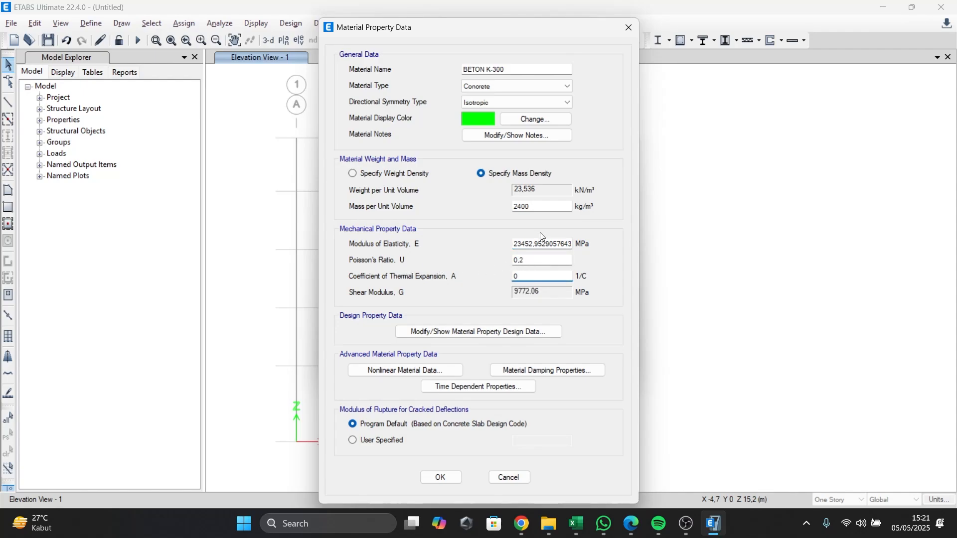
Set the concrete compressive strength f'c of BETON K-300 to 24,9 MPa and save the material definition
{"action": "left_click", "coordinate": [446, 336]}
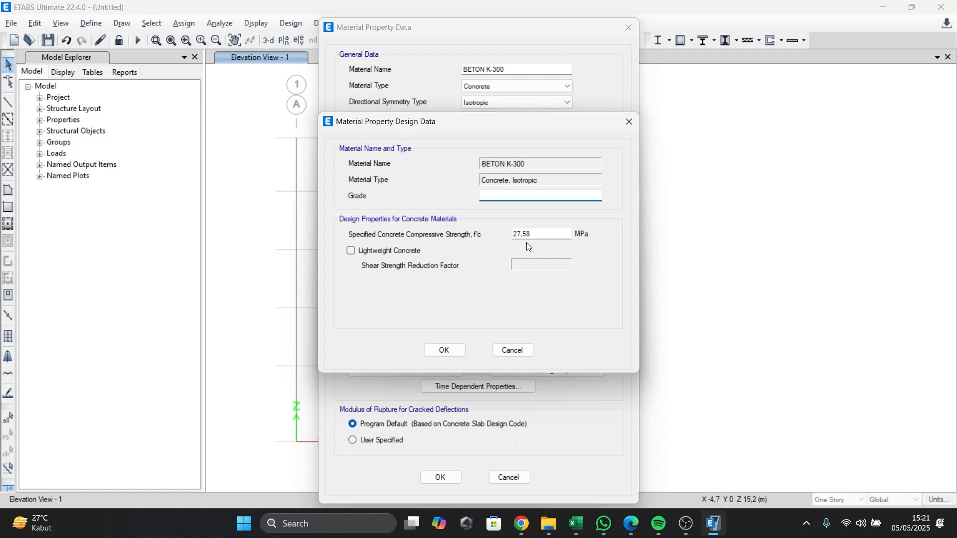
{"action": "key", "text": "Tab"}
{"action": "type", "text": "24,9"}
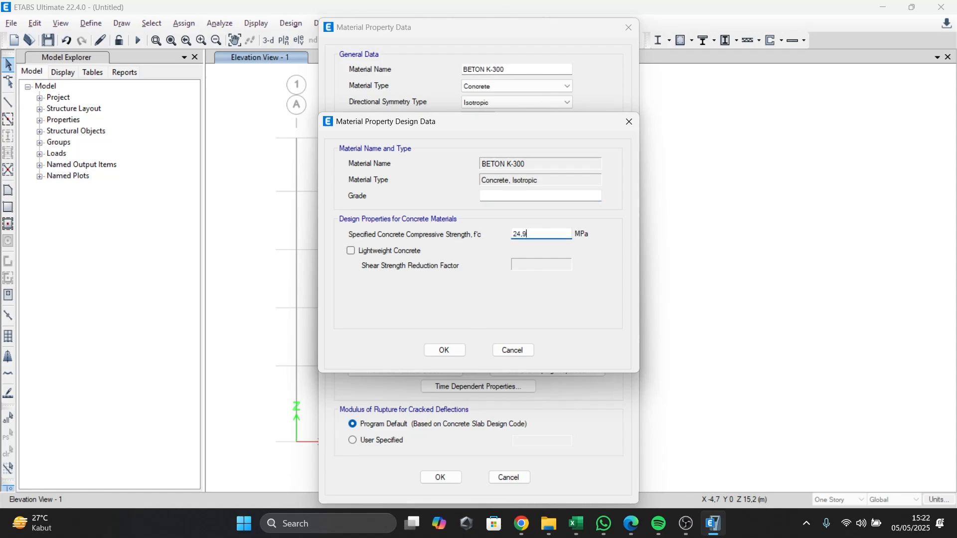
{"action": "left_click", "coordinate": [442, 350]}
{"action": "left_click", "coordinate": [440, 476]}
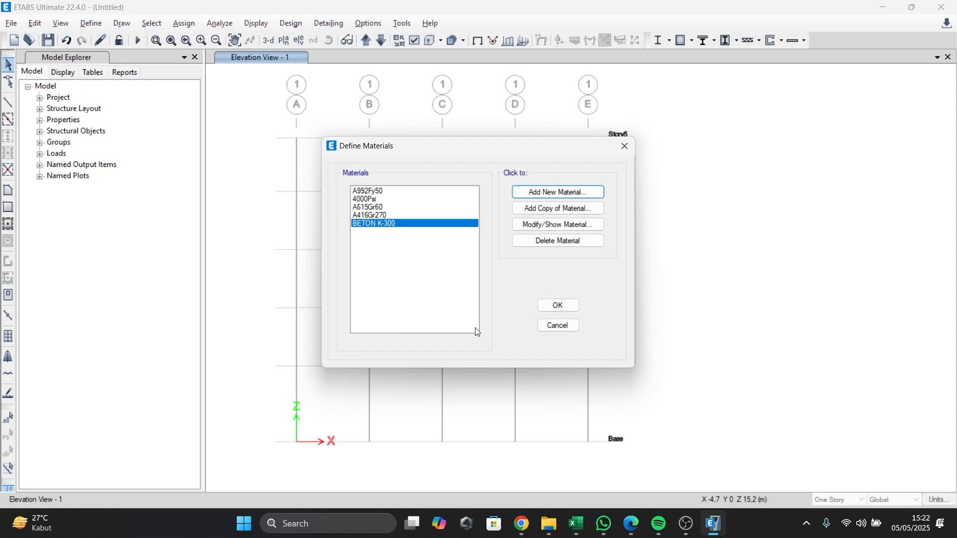
{"action": "left_click", "coordinate": [556, 306]}
Start a new frame section property with the Concrete Rectangular shape
{"action": "middle_click_drag", "start_coordinate": [412, 223], "coordinate": [435, 219]}
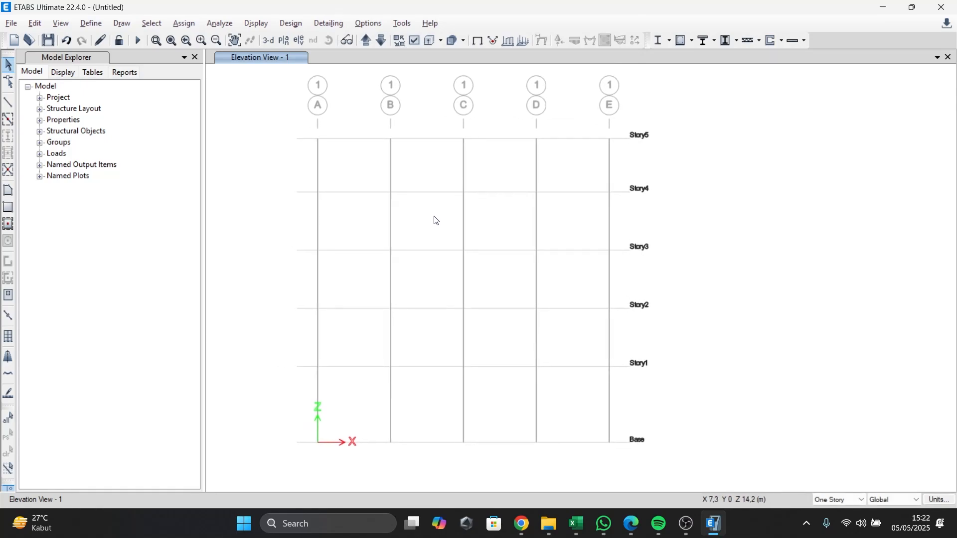
{"action": "left_click", "coordinate": [91, 23]}
{"action": "mouse_move", "coordinate": [113, 70]}
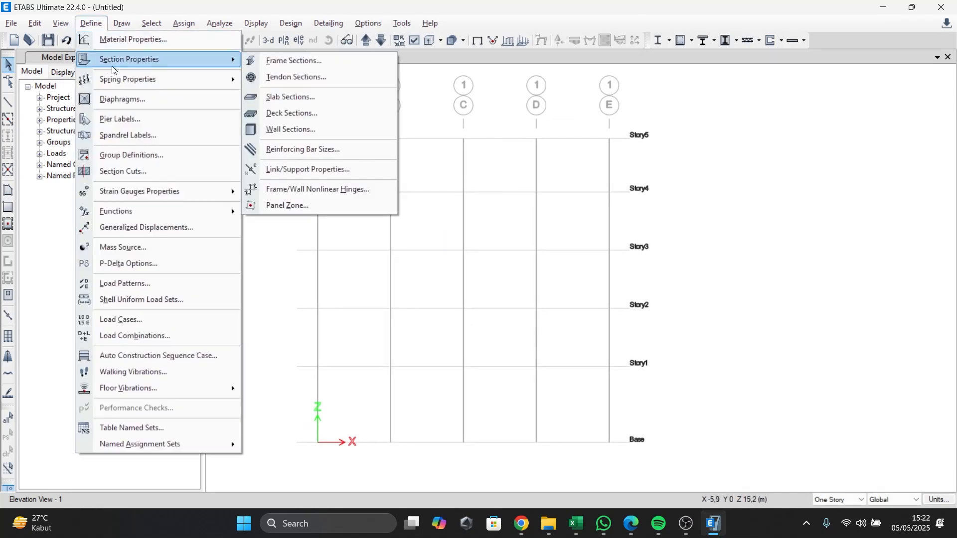
{"action": "left_click", "coordinate": [304, 65]}
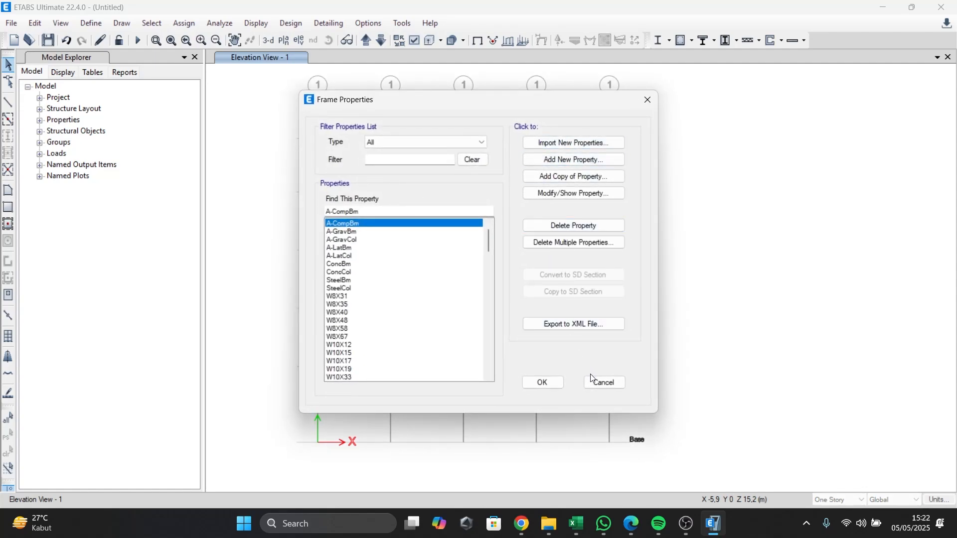
{"action": "left_click", "coordinate": [553, 165]}
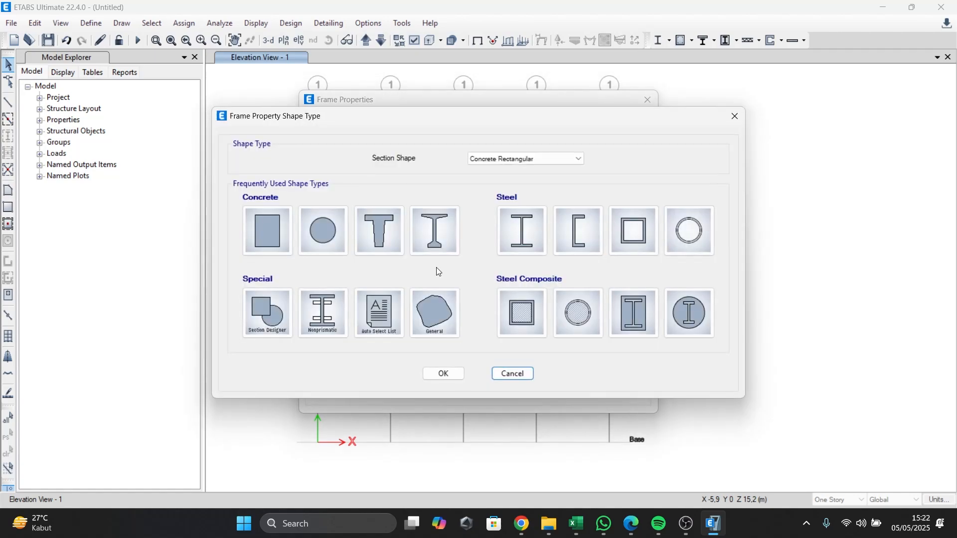
{"action": "left_click", "coordinate": [272, 247]}
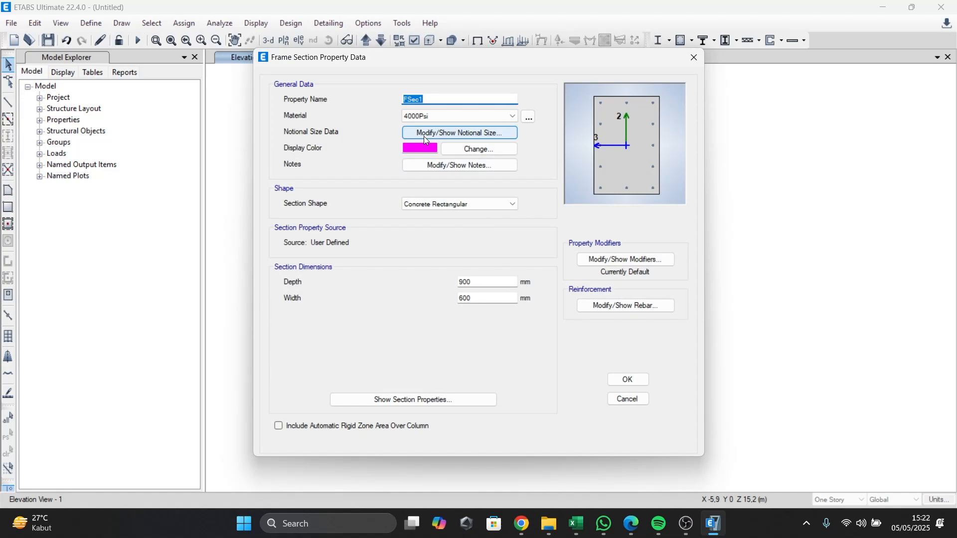
Look up the column size in the PDF module in Edge, and in ETABS set the section's depth and width to 425 mm
{"action": "key", "text": "alt+Tab"}
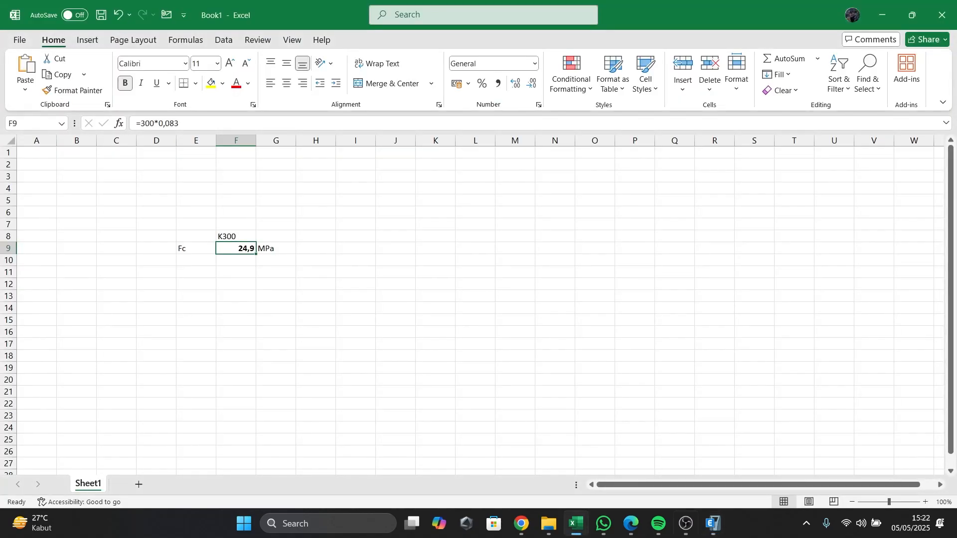
{"action": "left_click", "coordinate": [630, 523]}
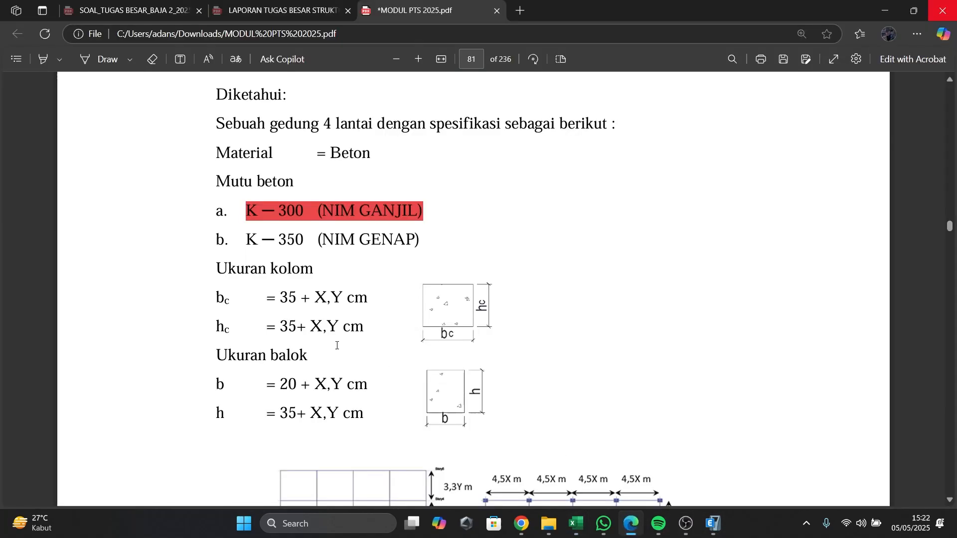
{"action": "scroll", "coordinate": [280, 247], "scroll_direction": "down", "scroll_amount": 2}
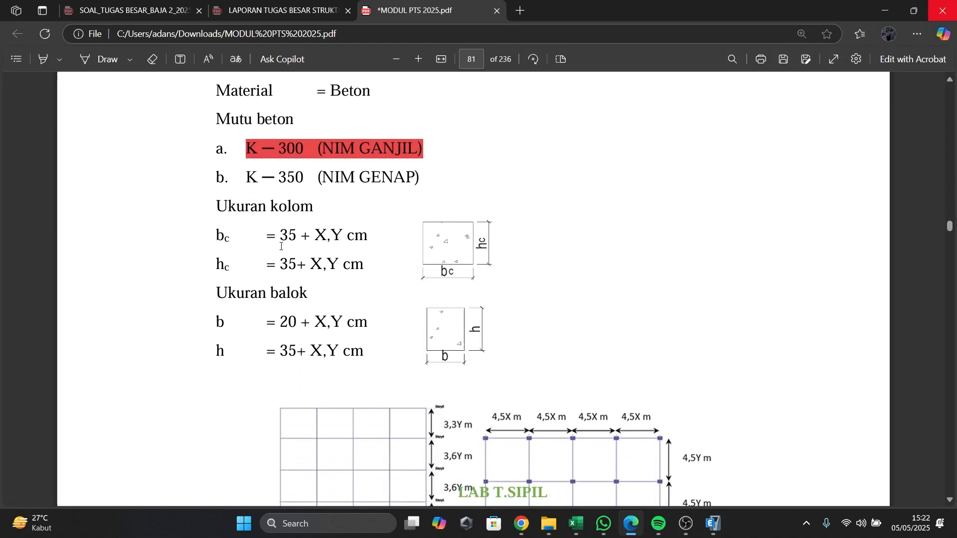
{"action": "left_click", "coordinate": [712, 522]}
{"action": "left_click_drag", "start_coordinate": [474, 282], "coordinate": [421, 283]}
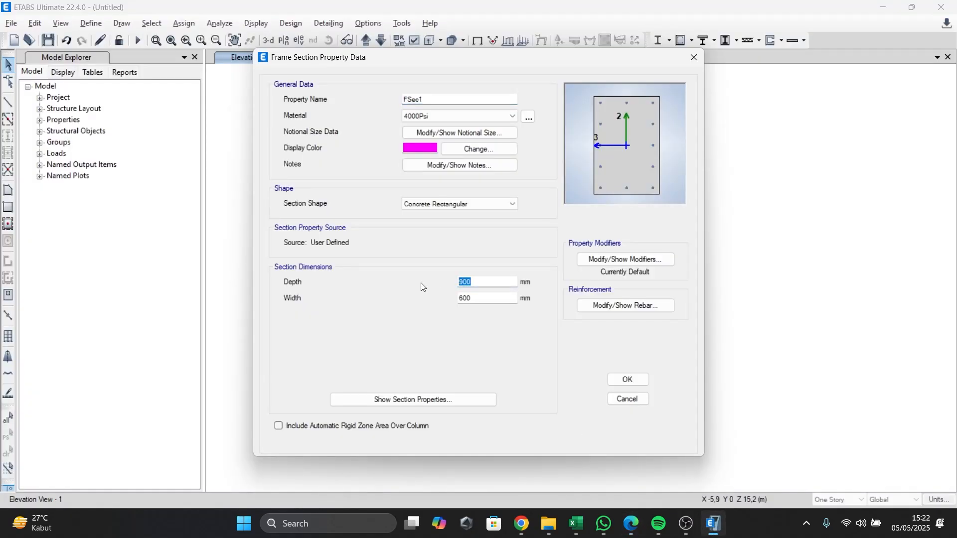
{"action": "type", "text": "35"}
{"action": "type", "text": "+7.5"}
{"action": "key", "text": "Return"}
{"action": "key", "text": "BackSpace"}
{"action": "key", "text": "Tab"}
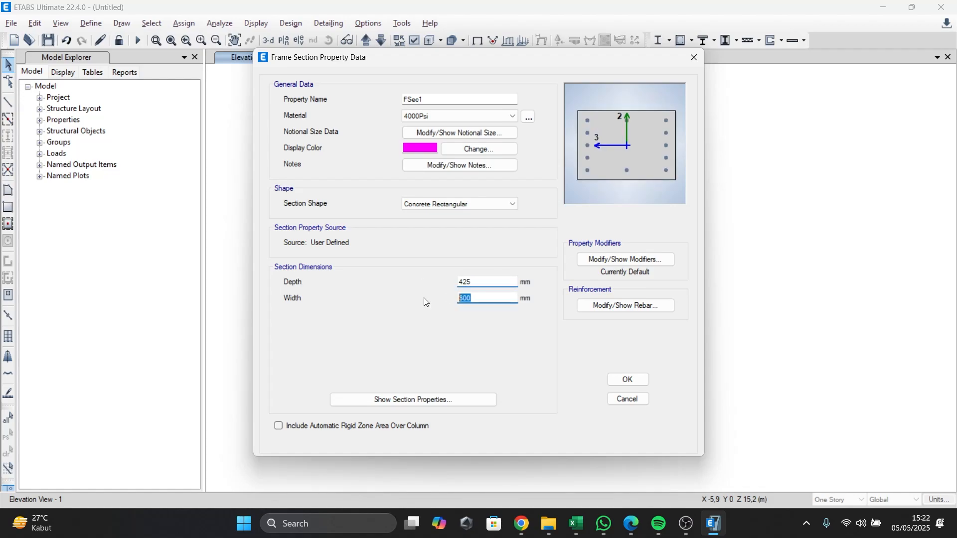
{"action": "type", "text": "425"}
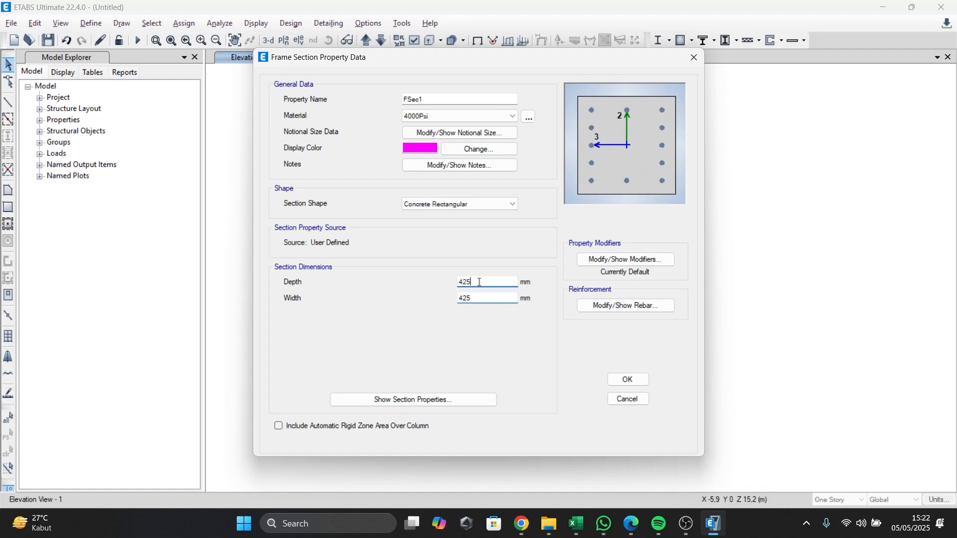
Recheck the column size in the PDF, name the section KOLOM 425 x 425, assign material BETON K-300 and save it
{"action": "key", "text": "alt+Tab"}
{"action": "key", "text": "alt+Tab"}
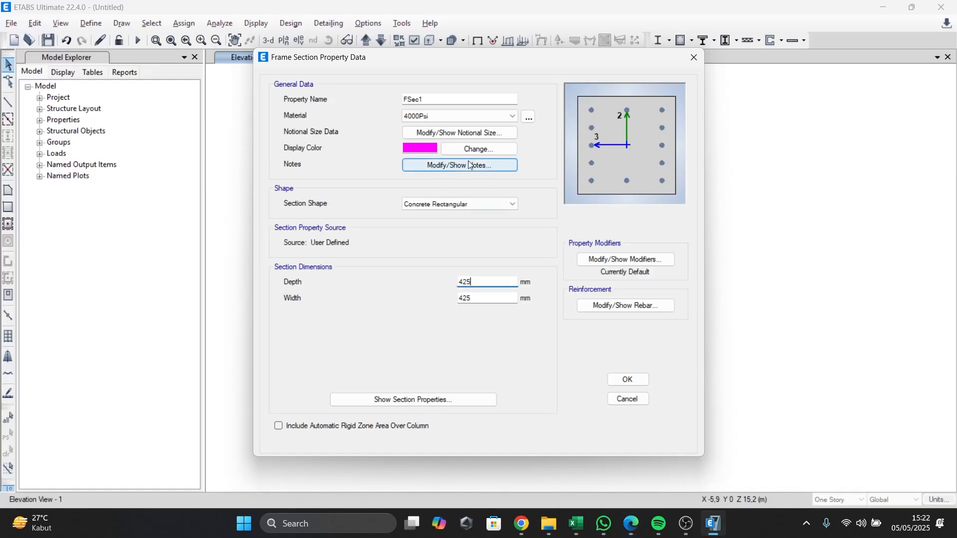
{"action": "key", "text": "alt+Tab"}
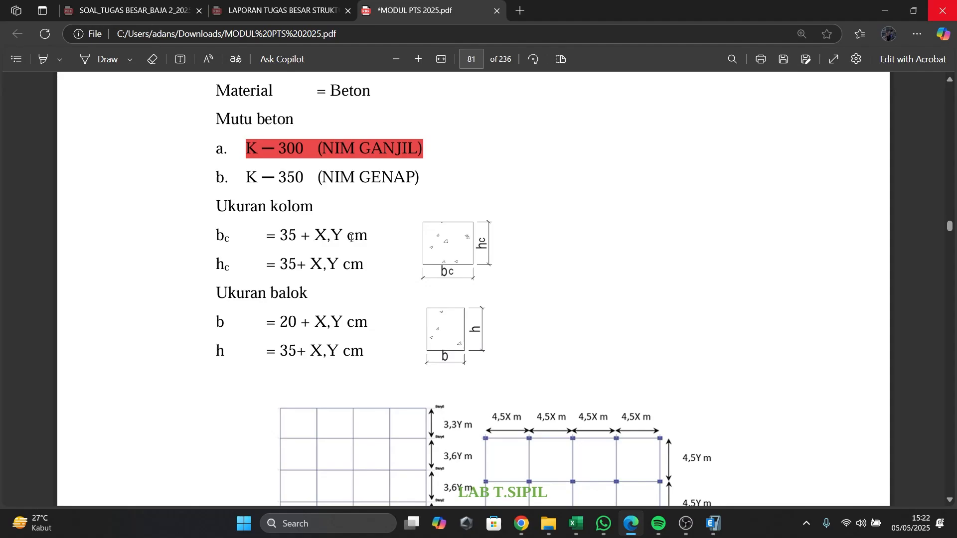
{"action": "key", "text": "alt+Tab"}
{"action": "left_click_drag", "start_coordinate": [439, 100], "coordinate": [153, 101]}
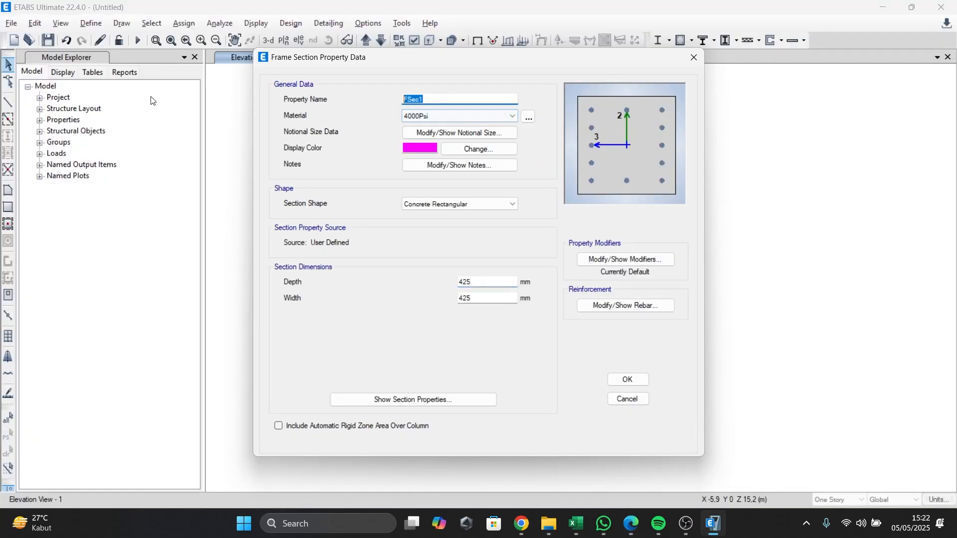
{"action": "type", "text": "KOLOM"}
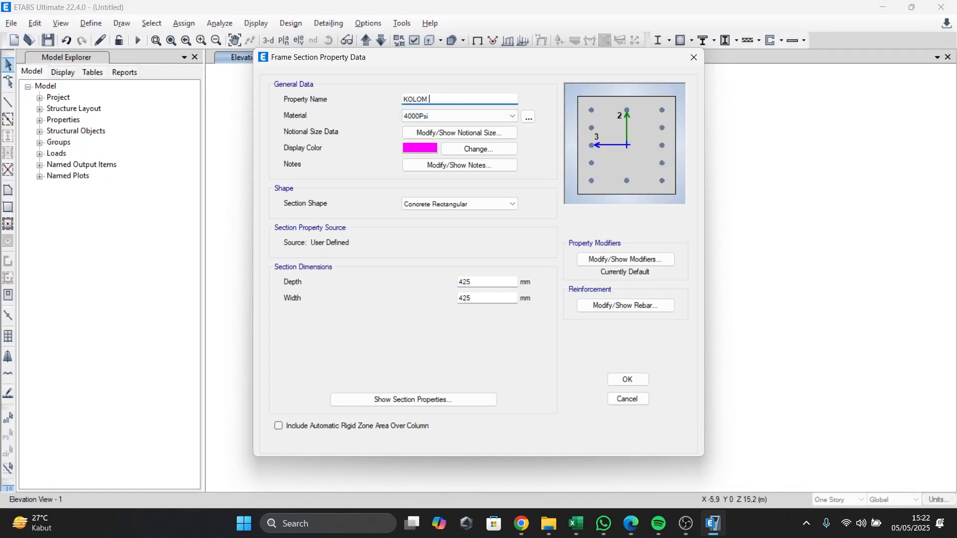
{"action": "type", "text": " 425 x 425"}
{"action": "left_click", "coordinate": [432, 120]}
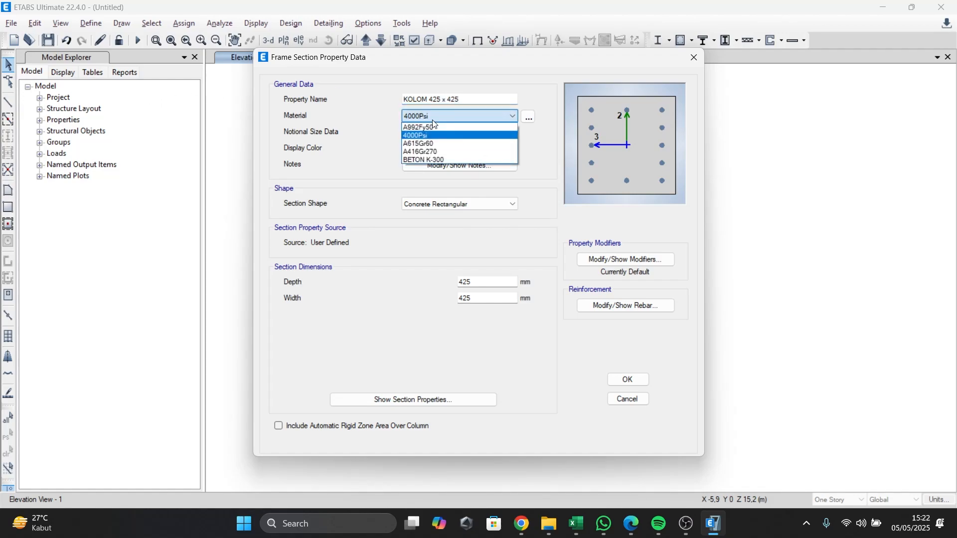
{"action": "left_click", "coordinate": [430, 159]}
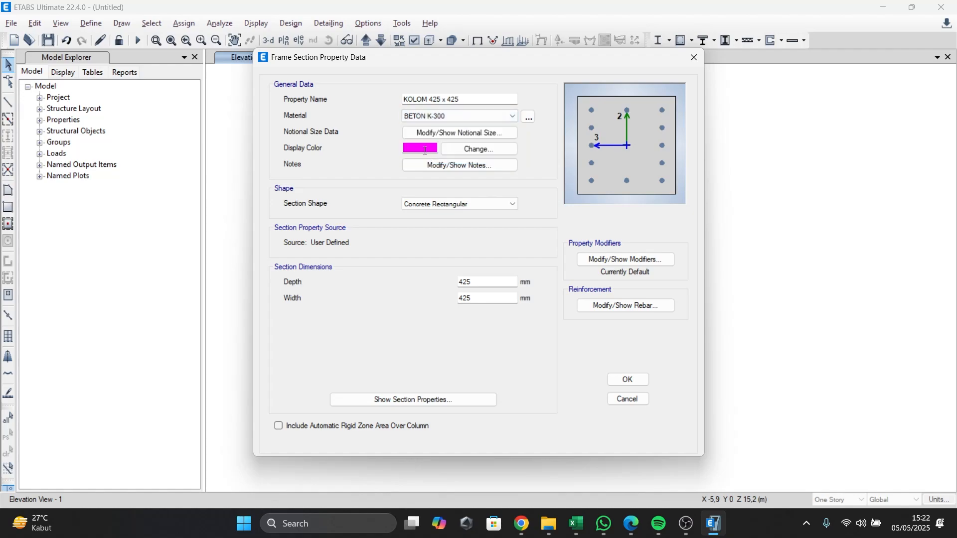
{"action": "left_click", "coordinate": [629, 380]}
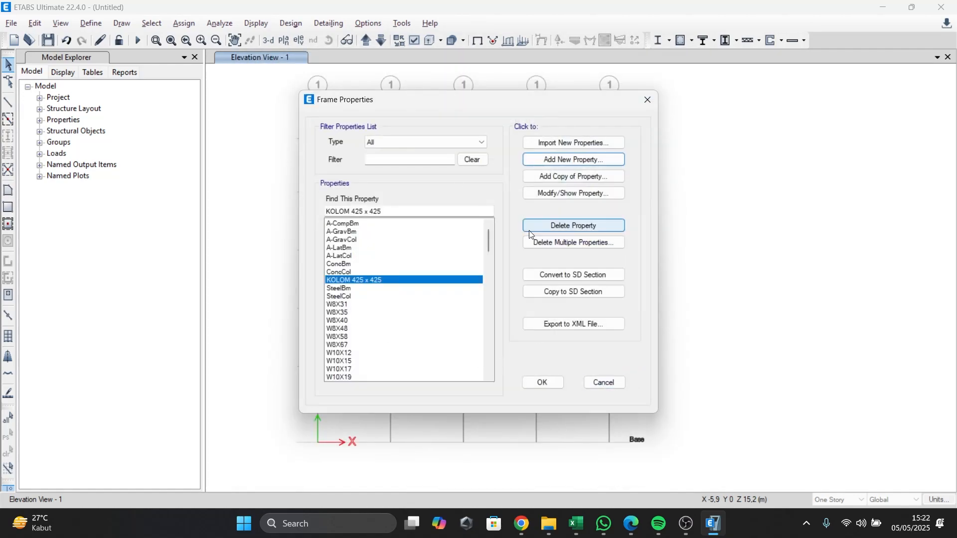
Add another Concrete Rectangular frame section named BALOK and check the beam size in the PDF module
{"action": "left_click", "coordinate": [573, 160]}
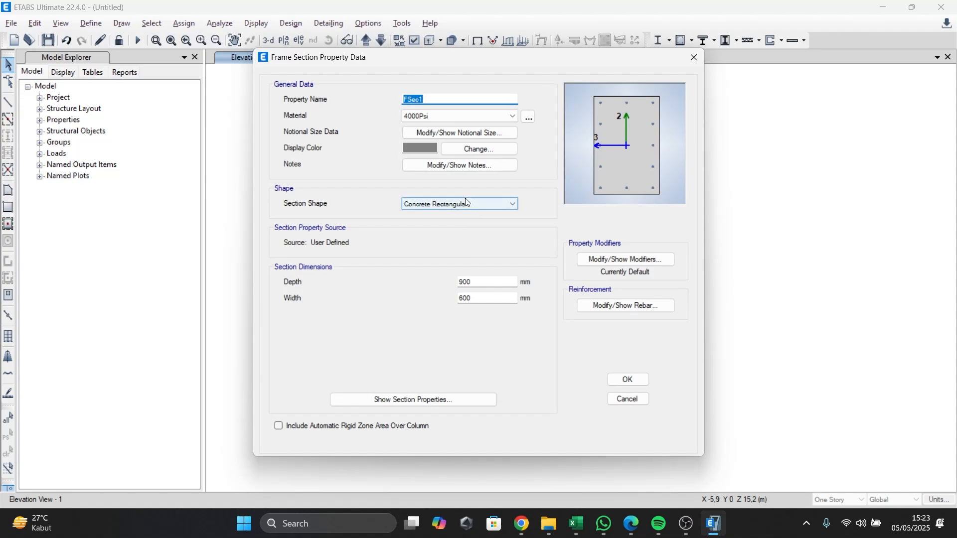
{"action": "type", "text": "BALOK"}
{"action": "left_click", "coordinate": [630, 524]}
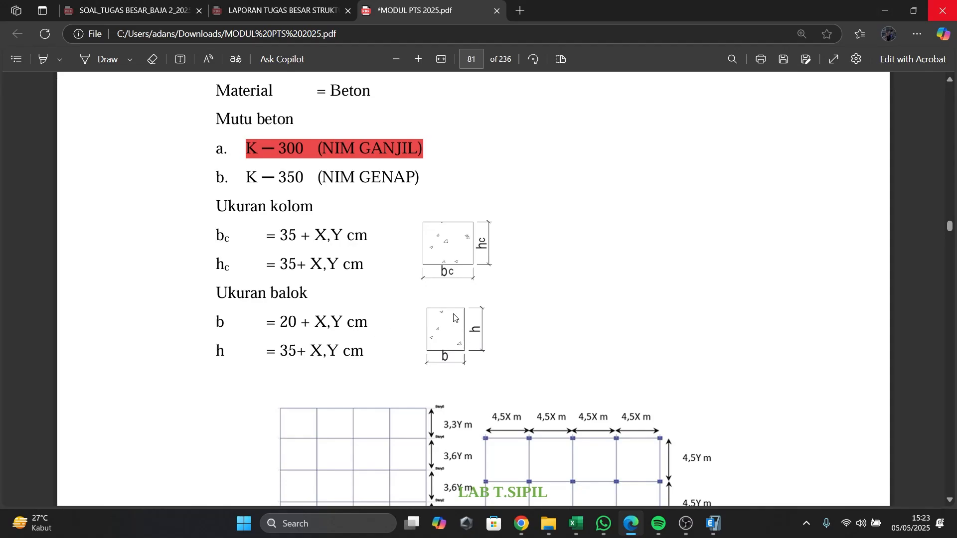
{"action": "key", "text": "alt+Tab"}
Set the beam section's depth to 425 mm and its width to 275 mm
{"action": "left_click_drag", "start_coordinate": [477, 282], "coordinate": [387, 283]}
{"action": "type", "text": "4"}
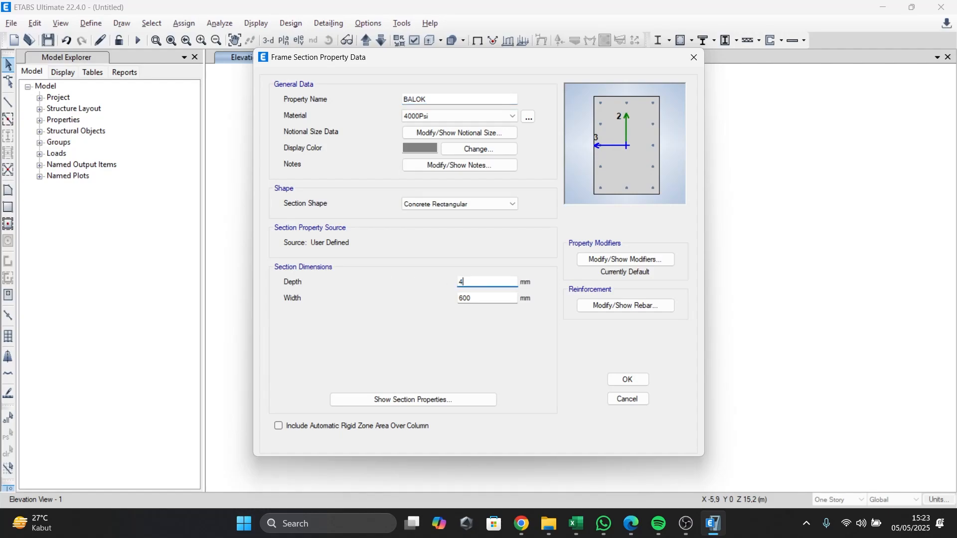
{"action": "type", "text": "25"}
{"action": "left_click_drag", "start_coordinate": [476, 302], "coordinate": [449, 311]}
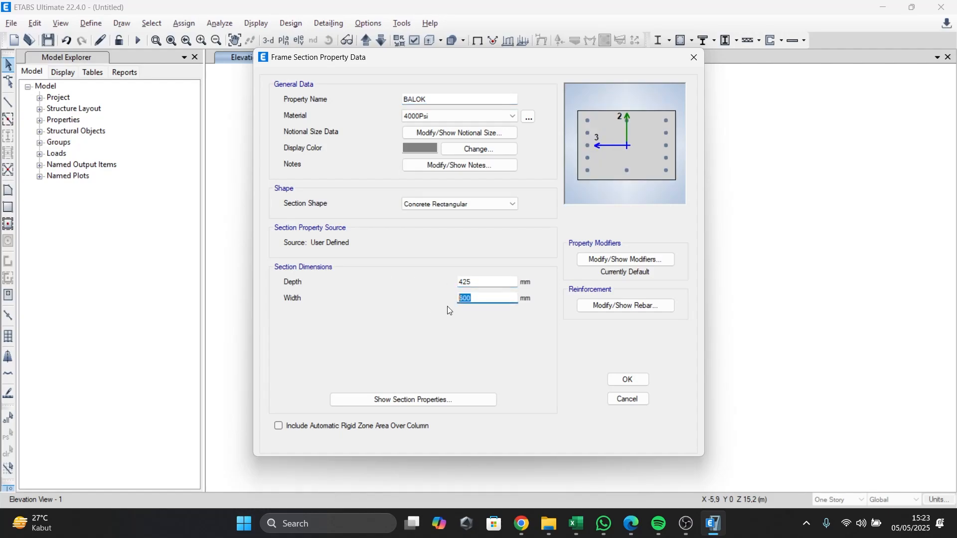
{"action": "type", "text": "20+7,5"}
{"action": "key", "text": "Return"}
{"action": "key", "text": "Right"}
{"action": "key", "text": "Delete"}
Swap the beam section's dimensions, setting the depth to 275 mm and the width to 425 mm
{"action": "left_click", "coordinate": [483, 284]}
{"action": "left_click_drag", "start_coordinate": [477, 284], "coordinate": [421, 284]}
{"action": "type", "text": "27"}
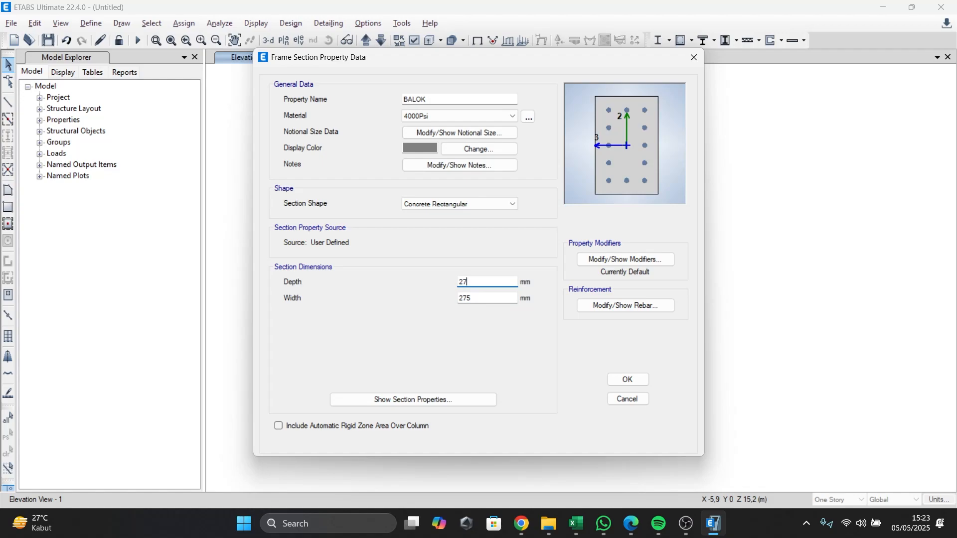
{"action": "left_click_drag", "start_coordinate": [477, 301], "coordinate": [461, 299]}
{"action": "type", "text": "42"}
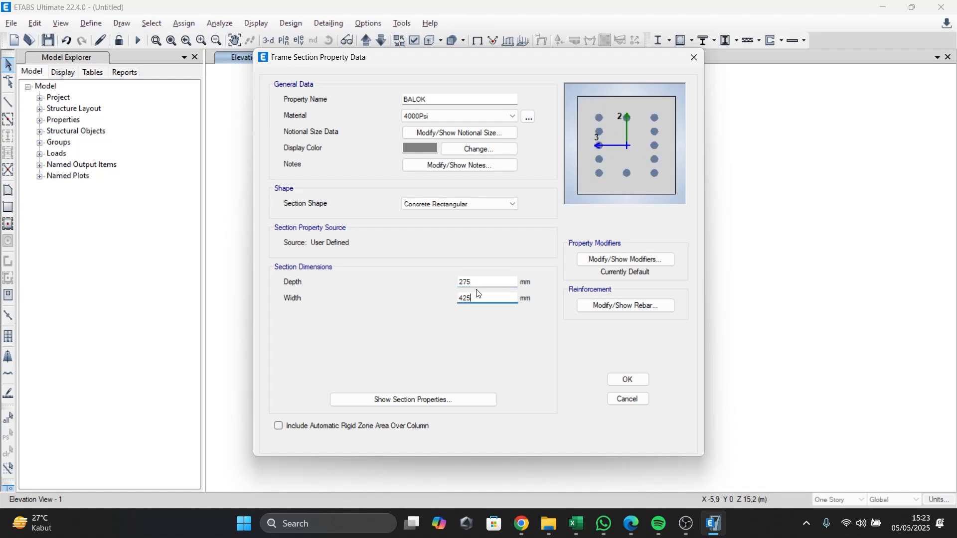
{"action": "type", "text": "5"}
{"action": "left_click", "coordinate": [477, 283]}
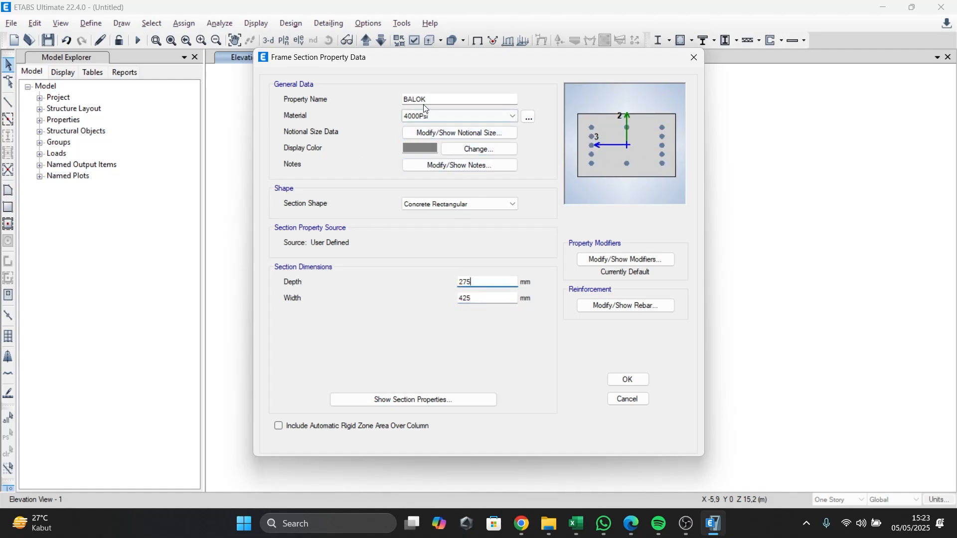
Complete the beam section's name as BALOK 425 x 275, assign material BETON K-300, and save the frame properties
{"action": "left_click", "coordinate": [437, 103]}
{"action": "type", "text": "425 x 275"}
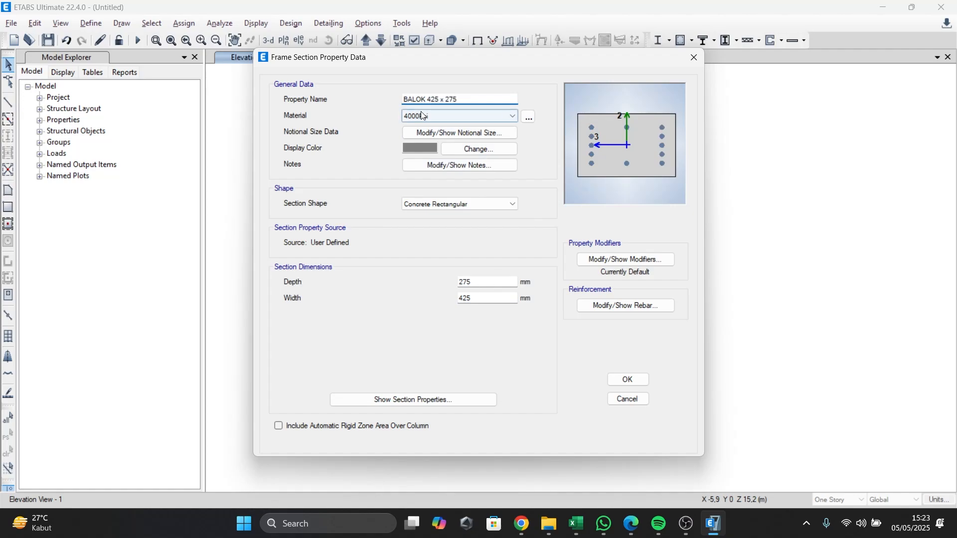
{"action": "left_click", "coordinate": [422, 116]}
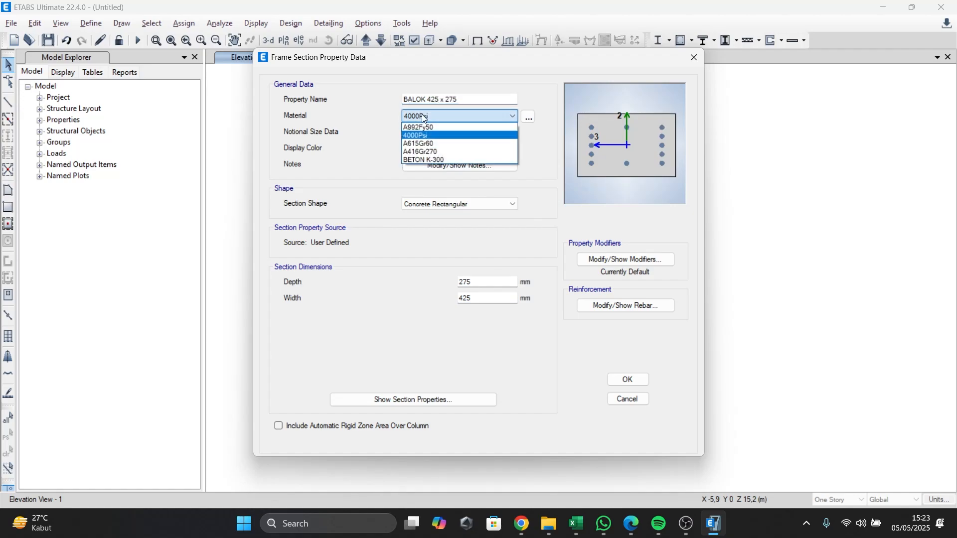
{"action": "left_click", "coordinate": [422, 116]}
{"action": "left_click", "coordinate": [432, 116]}
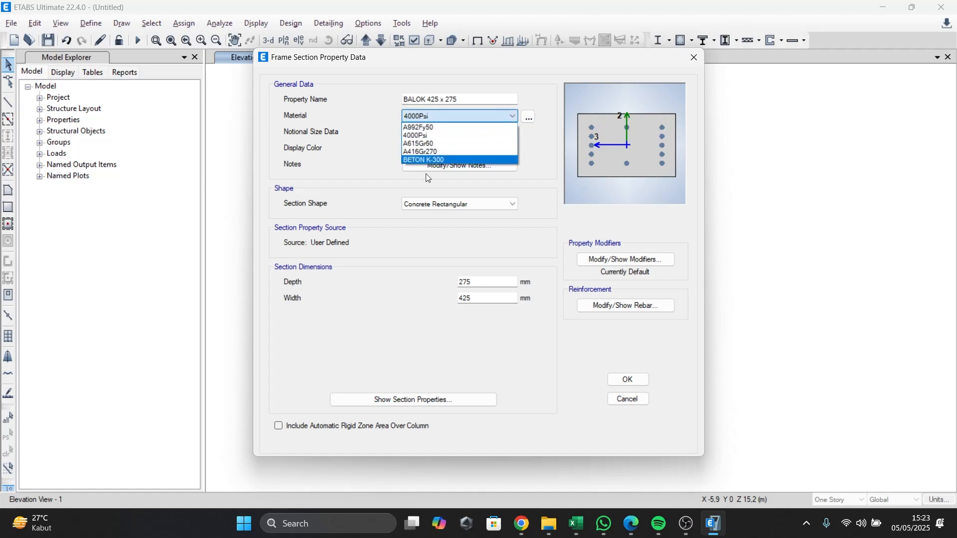
{"action": "left_click", "coordinate": [427, 159]}
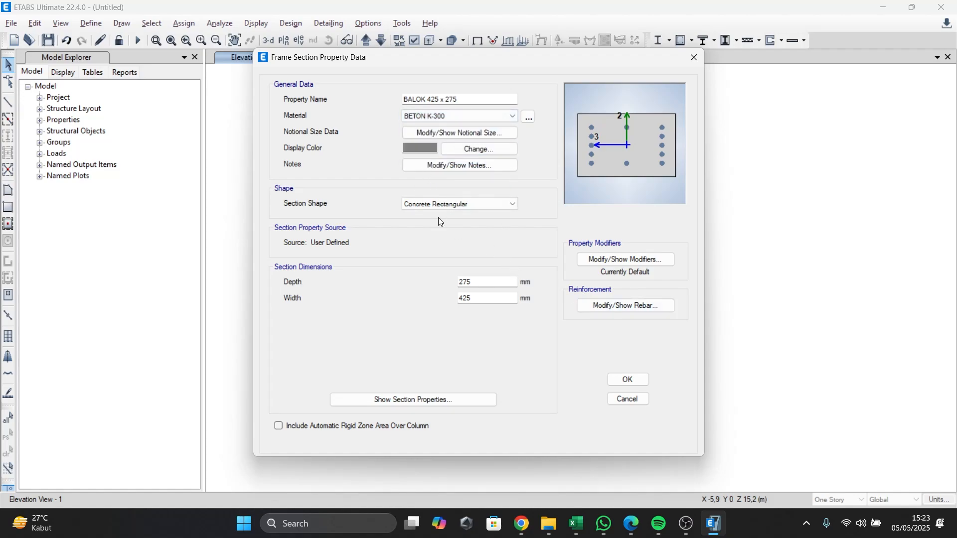
{"action": "left_click_drag", "start_coordinate": [501, 61], "coordinate": [477, 77]}
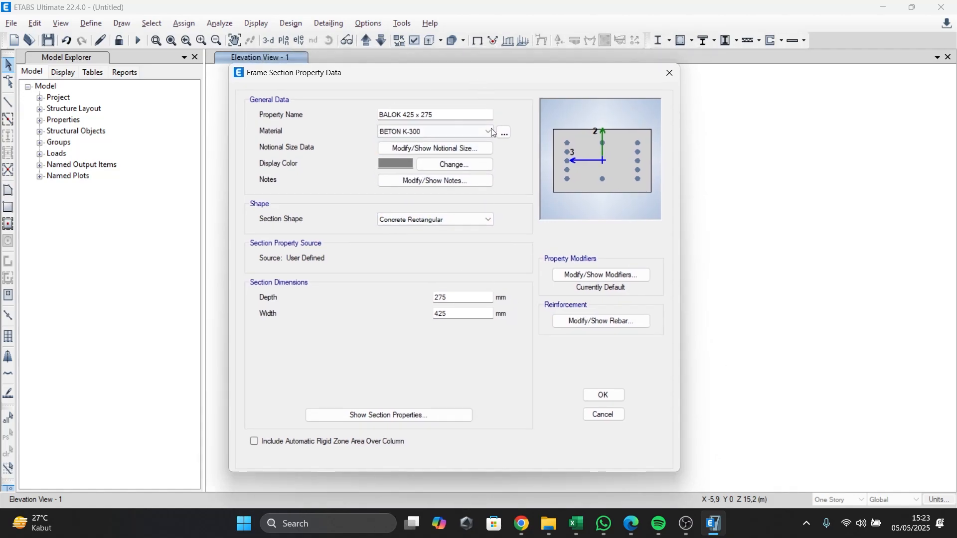
{"action": "left_click", "coordinate": [606, 395]}
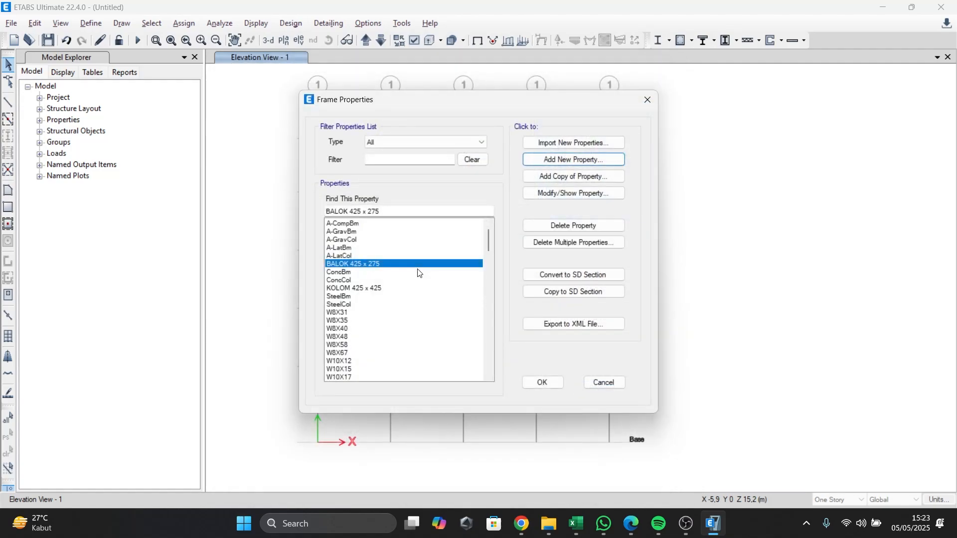
{"action": "left_click", "coordinate": [540, 383]}
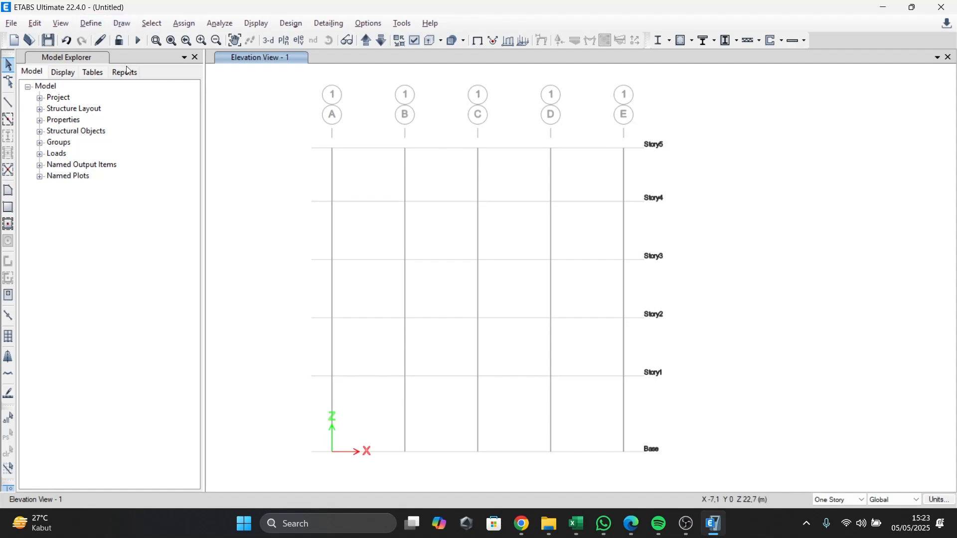
Quick-draw KOLOM 425 x 425 columns on grids A to E of elevation 1, with drawing applied to Similar Stories
{"action": "left_click", "coordinate": [122, 23]}
{"action": "mouse_move", "coordinate": [168, 91]}
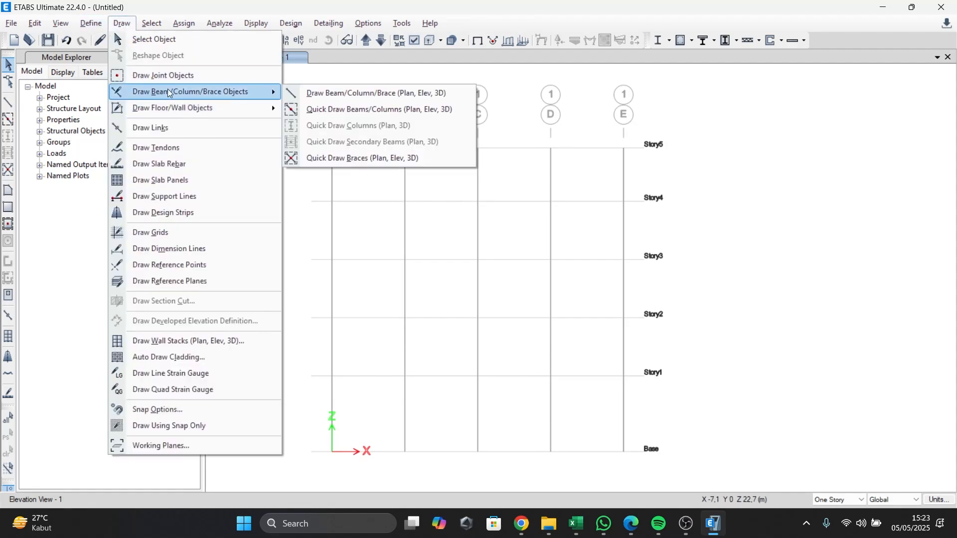
{"action": "left_click", "coordinate": [327, 101]}
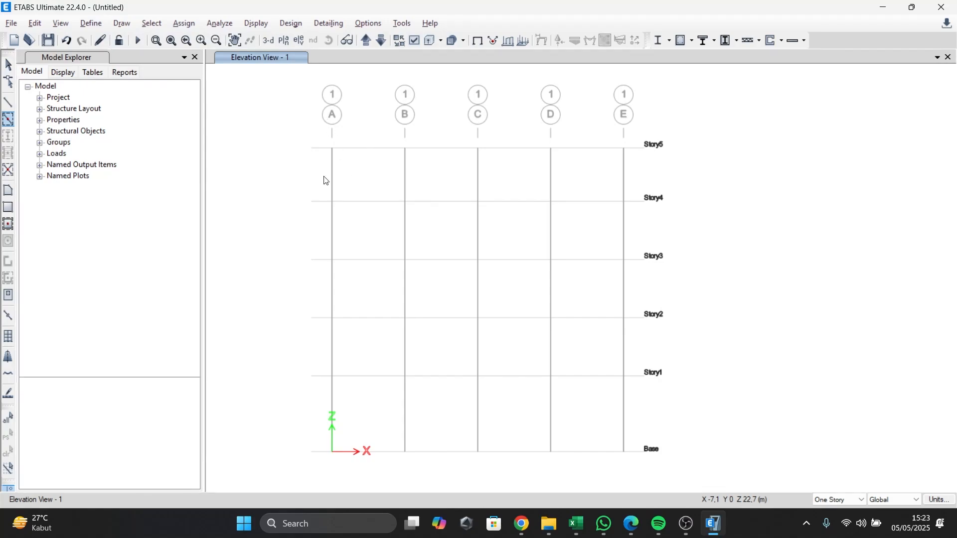
{"action": "left_click", "coordinate": [850, 500]}
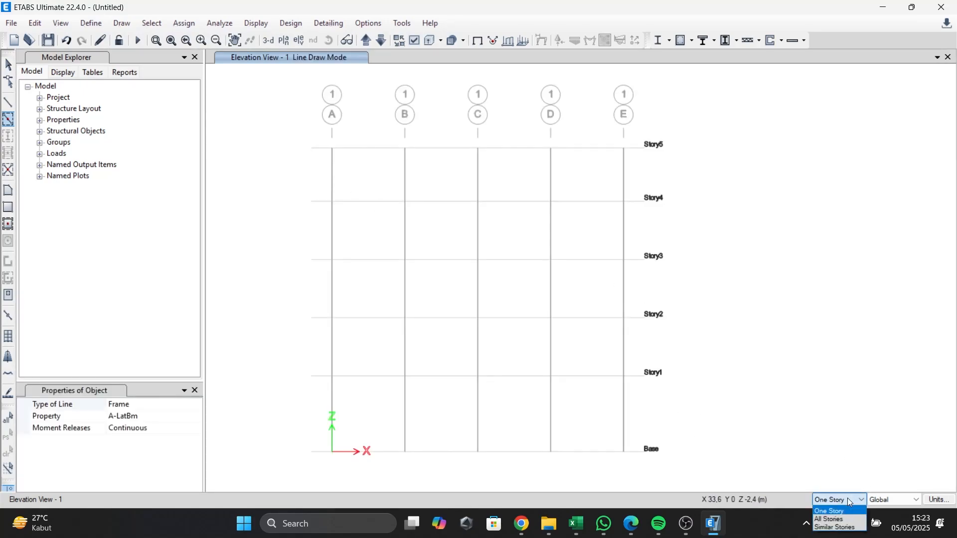
{"action": "left_click", "coordinate": [835, 526]}
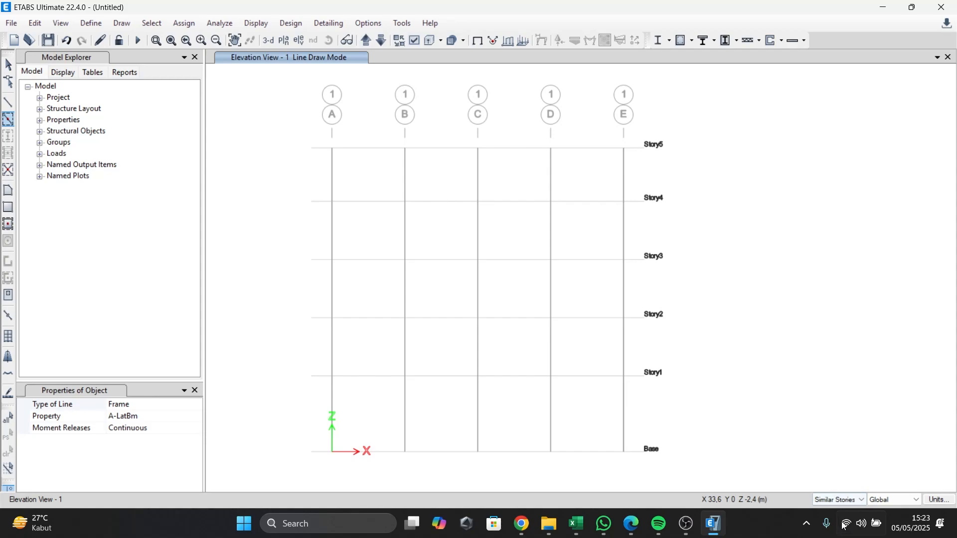
{"action": "left_click", "coordinate": [193, 418]}
{"action": "scroll", "coordinate": [157, 480], "scroll_direction": "down", "scroll_amount": 2}
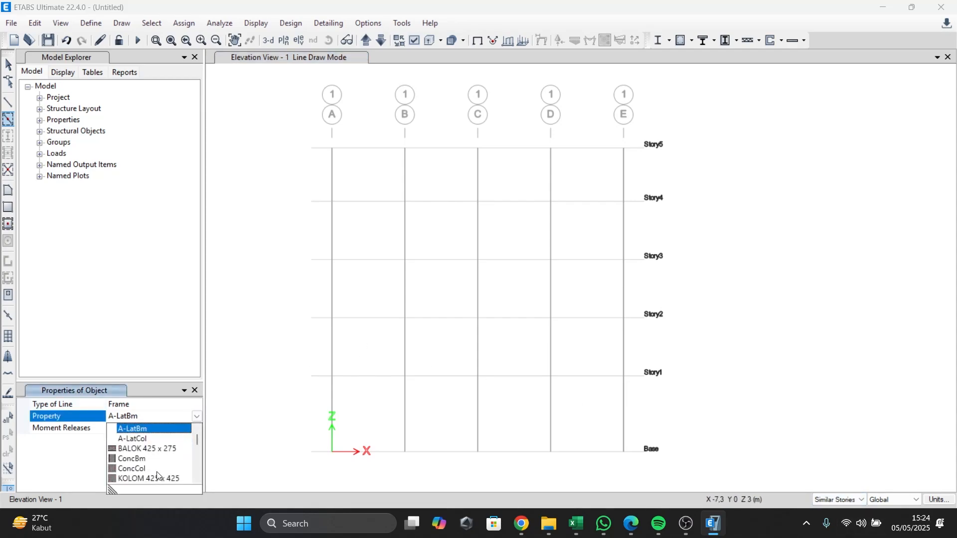
{"action": "left_click", "coordinate": [162, 450]}
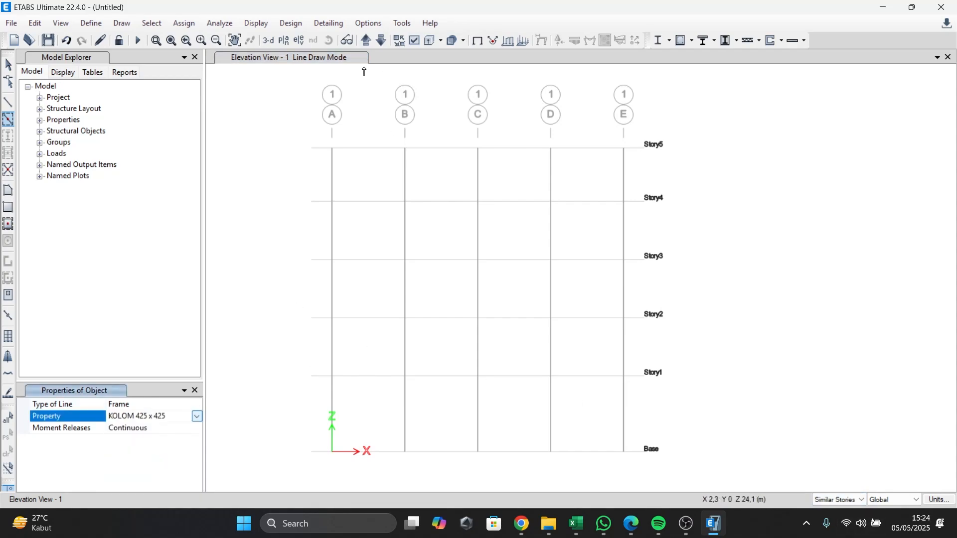
{"action": "left_click", "coordinate": [333, 175]}
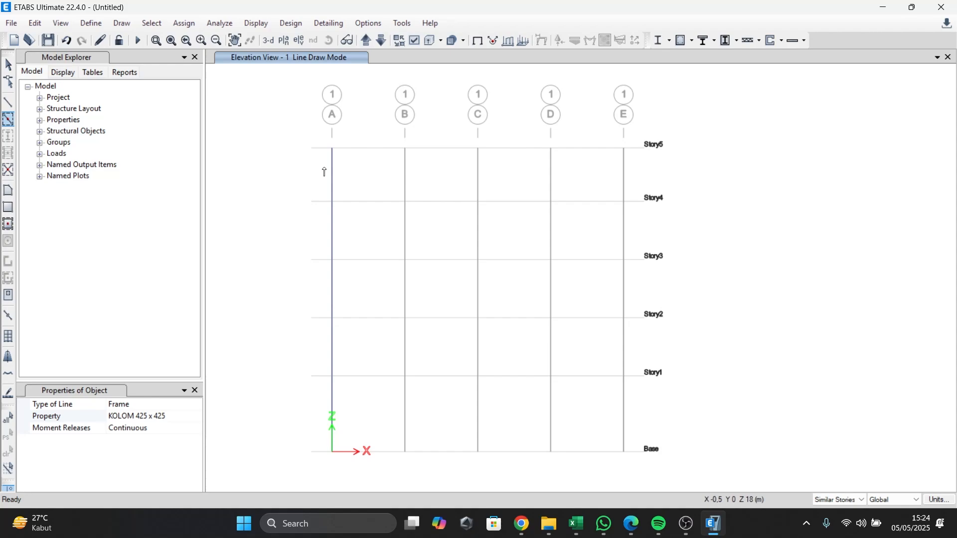
{"action": "left_click", "coordinate": [407, 173]}
{"action": "left_click", "coordinate": [479, 172]}
{"action": "left_click", "coordinate": [550, 177]}
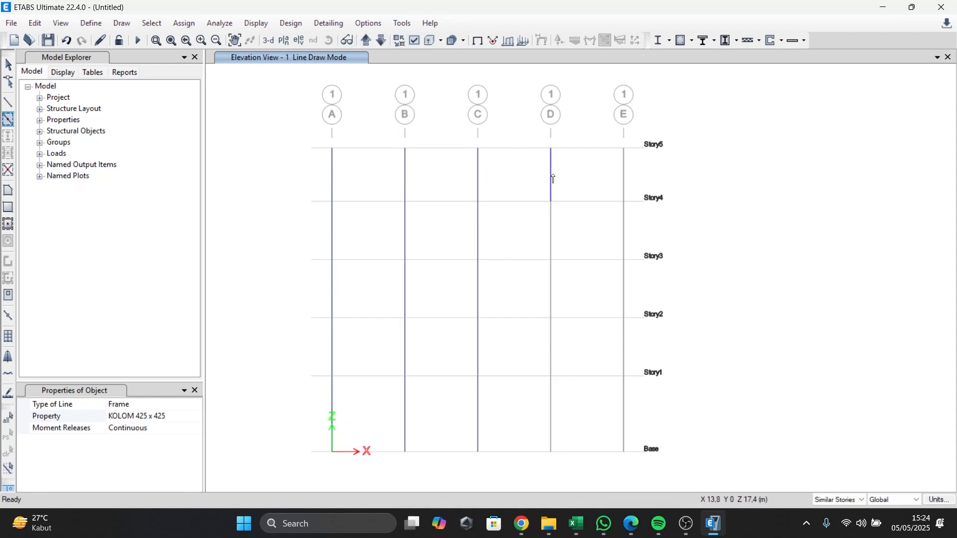
{"action": "left_click", "coordinate": [624, 172]}
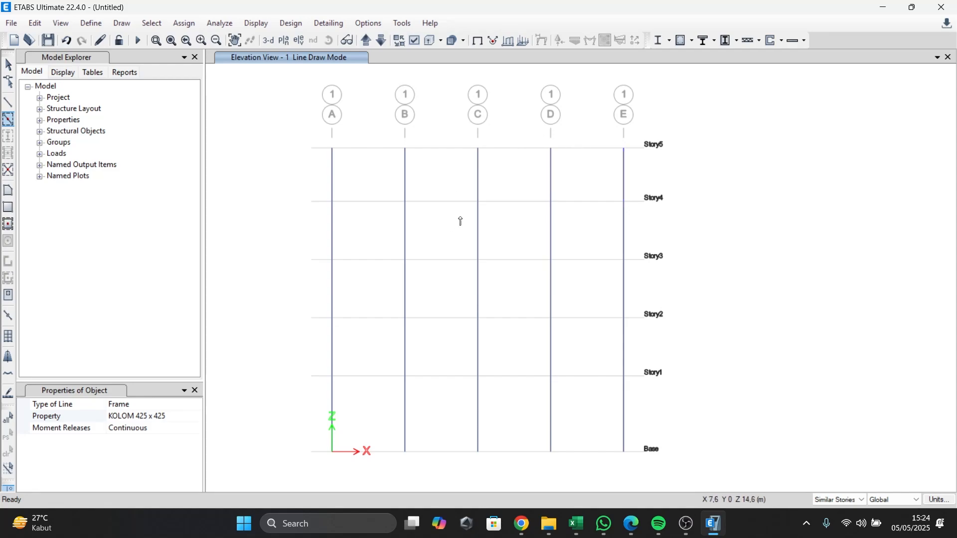
Quick-draw BALOK 425 x 275 beams across all four Story5 bays between grids A and E, replicated to similar stories
{"action": "left_click", "coordinate": [195, 419]}
{"action": "left_click", "coordinate": [197, 416]}
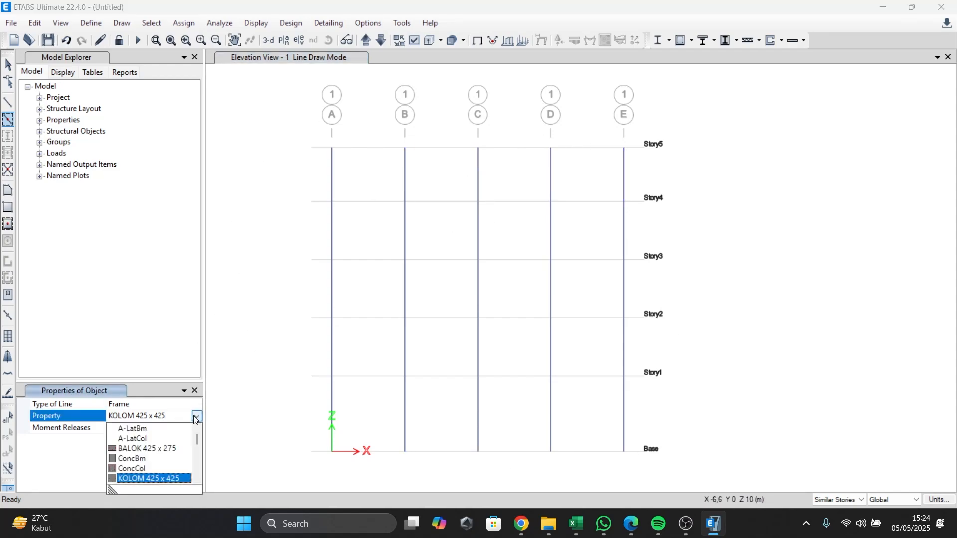
{"action": "left_click", "coordinate": [157, 451]}
{"action": "left_click", "coordinate": [371, 152]}
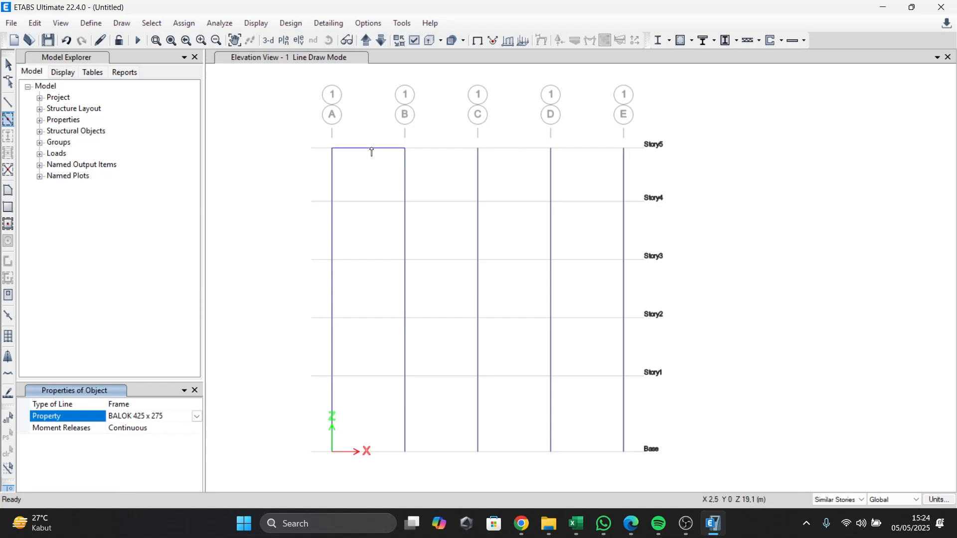
{"action": "left_click", "coordinate": [435, 150]}
{"action": "left_click", "coordinate": [528, 150]}
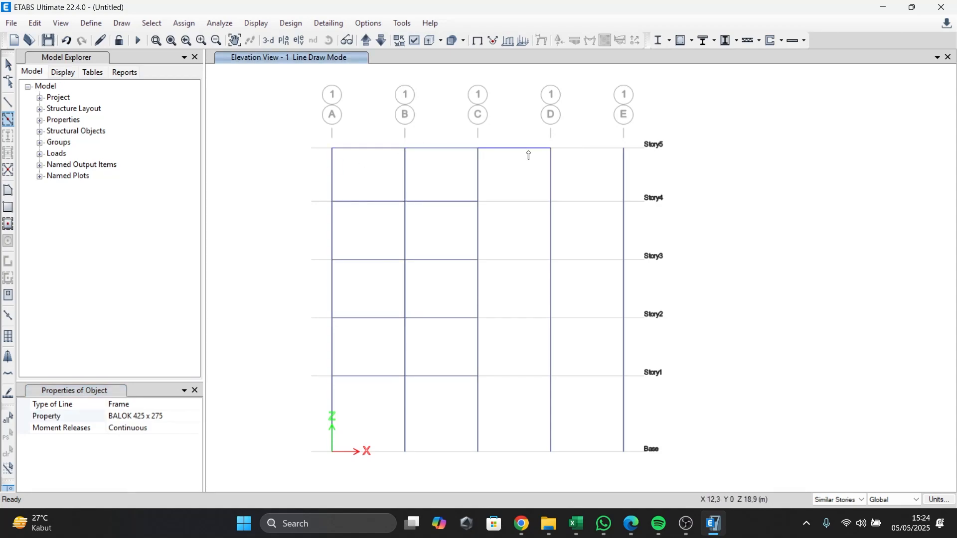
{"action": "left_click", "coordinate": [565, 152]}
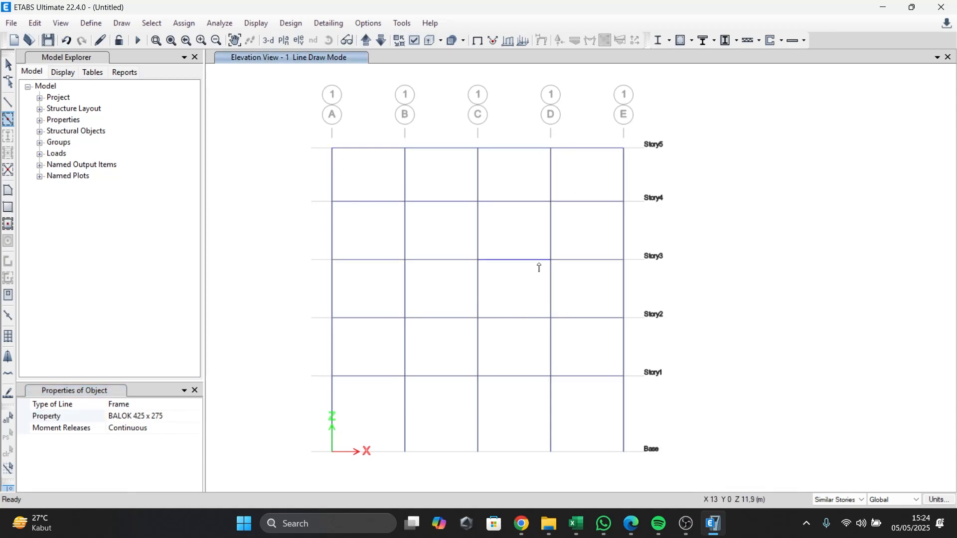
{"action": "key", "text": "Escape"}
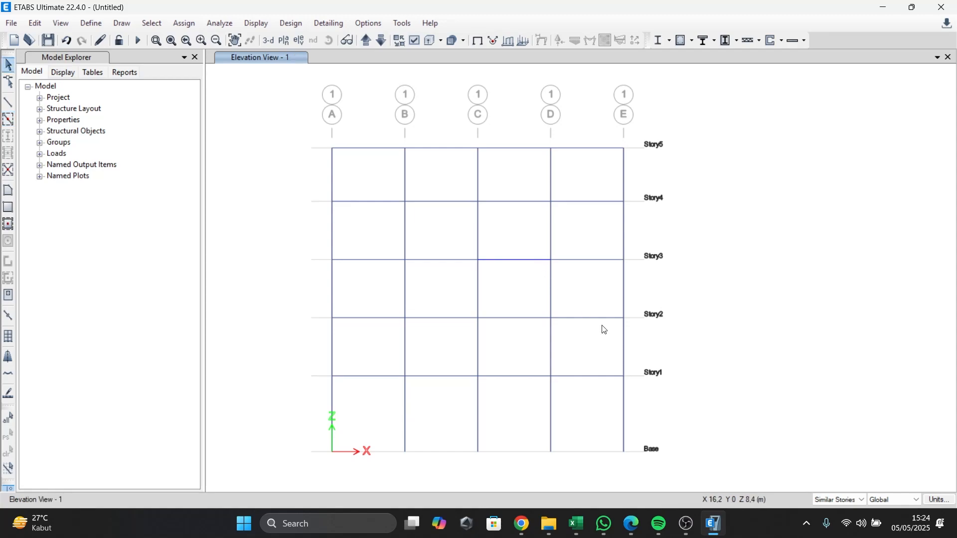
Restore the One Story scope and assign fixed restraints to the five base joints of elevation 1
{"action": "left_click", "coordinate": [839, 500]}
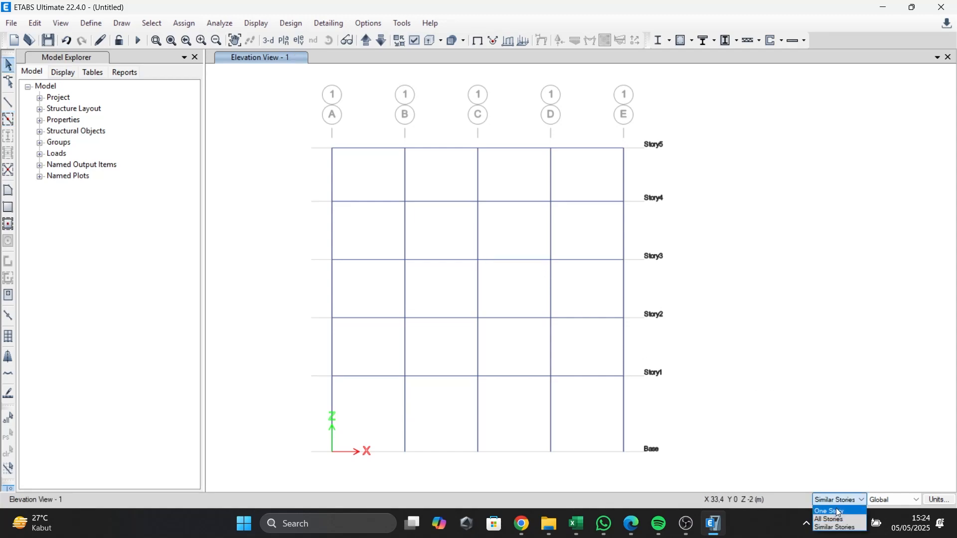
{"action": "left_click", "coordinate": [833, 507]}
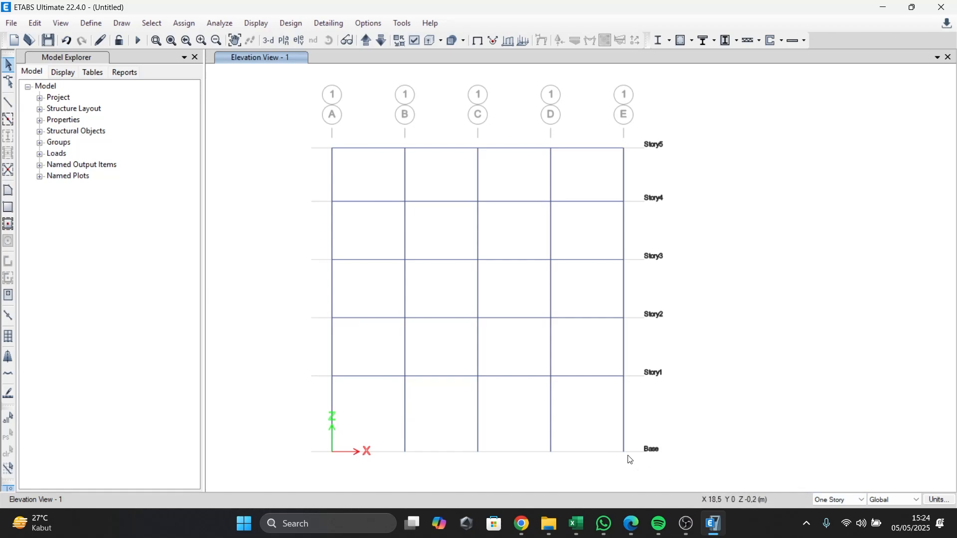
{"action": "left_click_drag", "start_coordinate": [641, 464], "coordinate": [304, 417]}
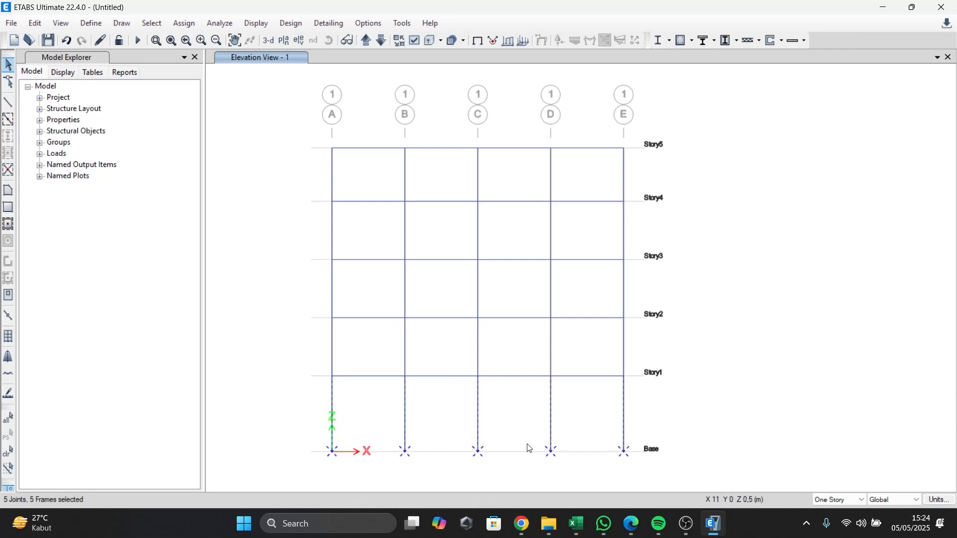
{"action": "left_click", "coordinate": [184, 23]}
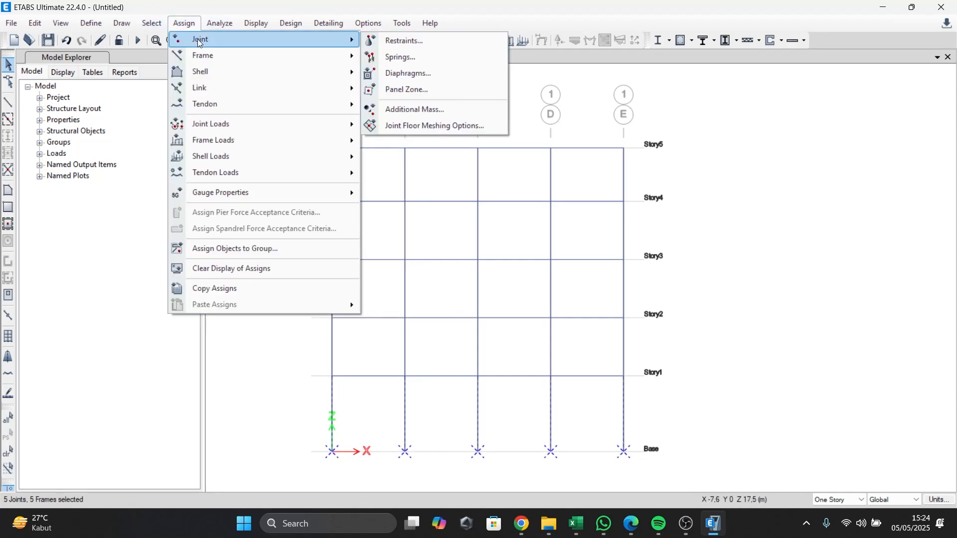
{"action": "left_click", "coordinate": [384, 43]}
{"action": "left_click", "coordinate": [432, 304]}
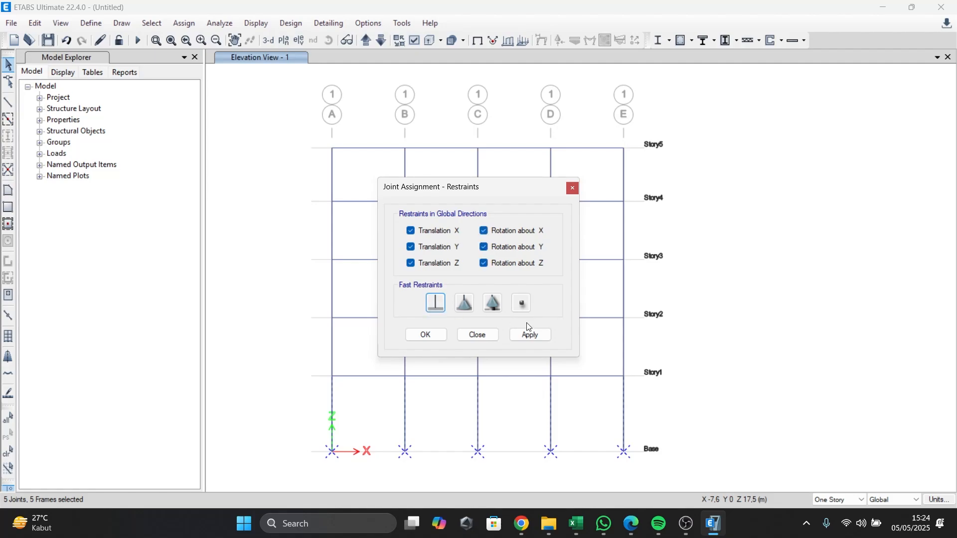
{"action": "left_click", "coordinate": [530, 335]}
{"action": "left_click", "coordinate": [477, 336]}
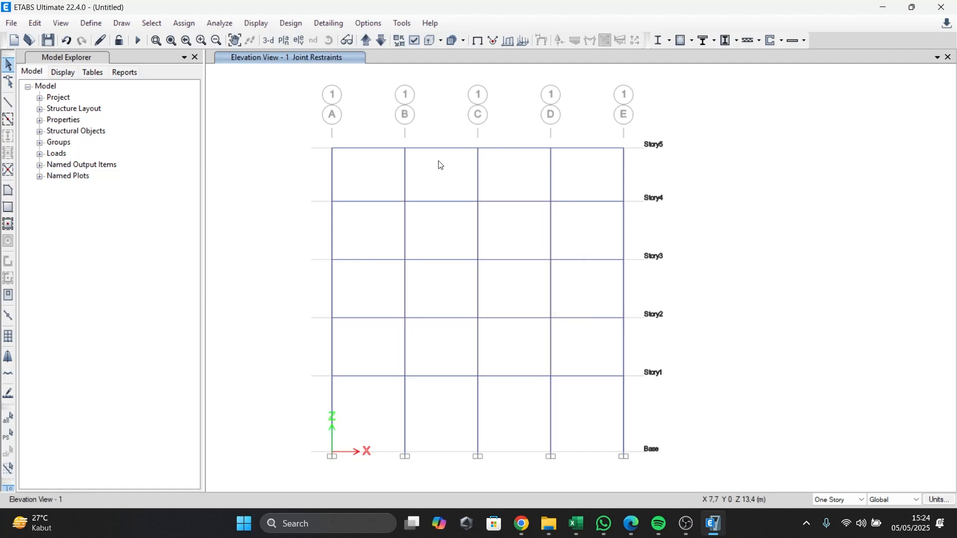
{"action": "scroll", "coordinate": [478, 469], "scroll_direction": "up", "scroll_amount": 3}
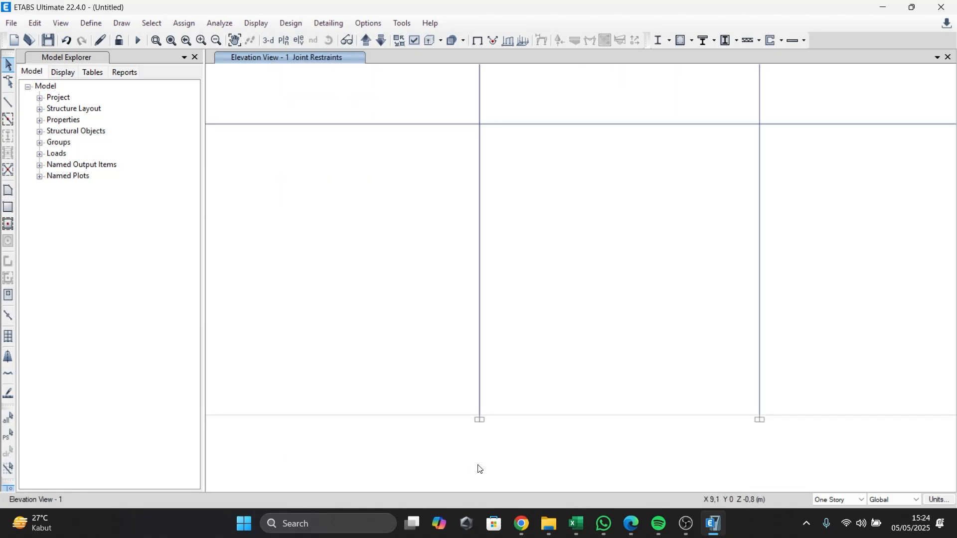
{"action": "scroll", "coordinate": [478, 468], "scroll_direction": "down", "scroll_amount": 3}
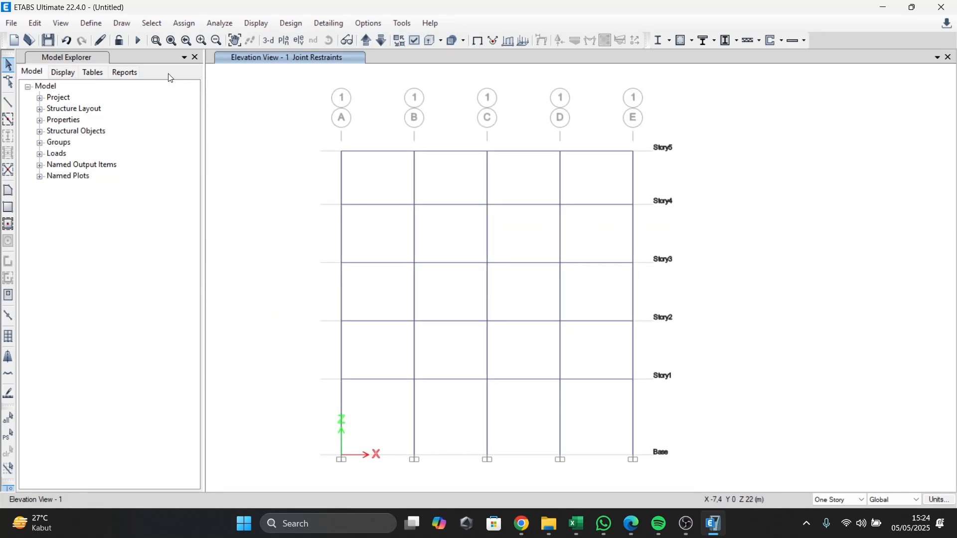
Add a load pattern named SDL of type Super Dead with self weight multiplier 0
{"action": "left_click", "coordinate": [91, 23]}
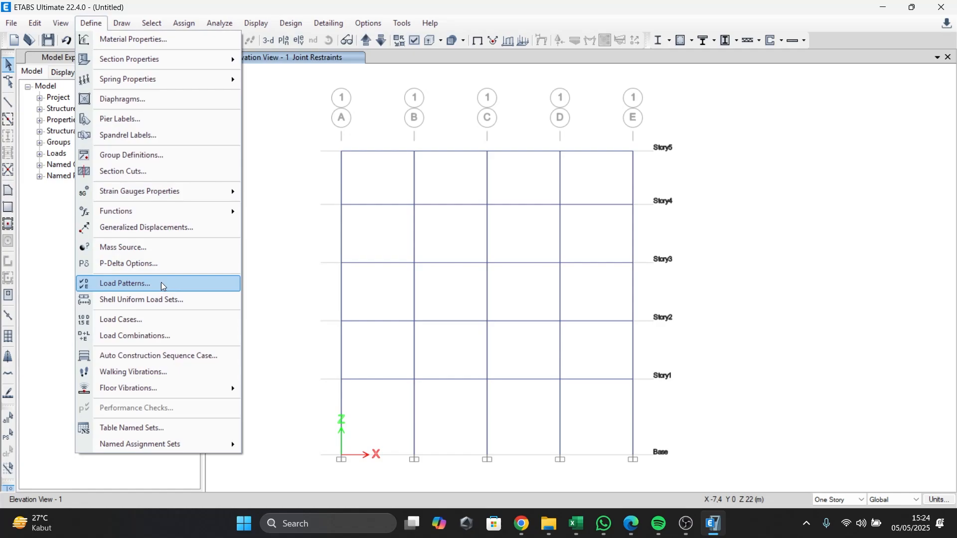
{"action": "left_click", "coordinate": [160, 282]}
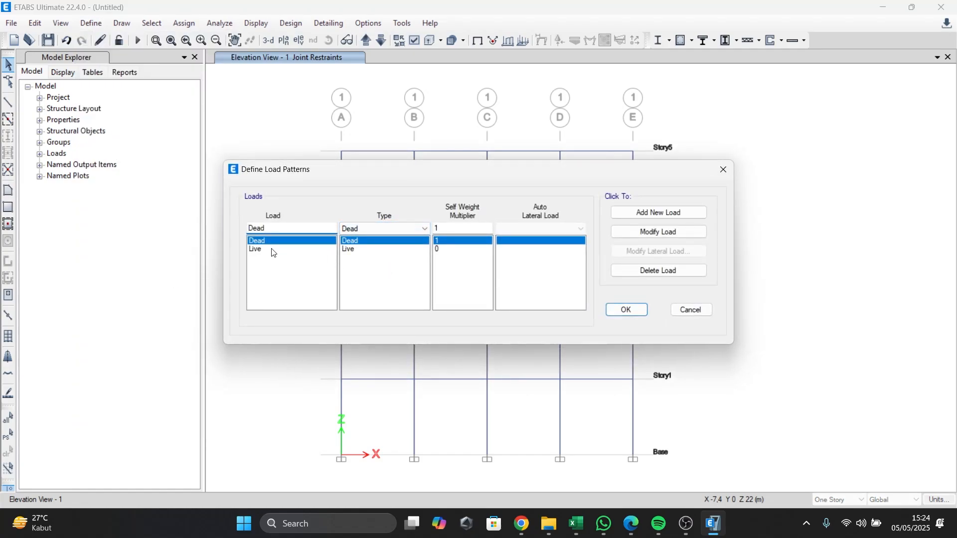
{"action": "double_click", "coordinate": [273, 229]}
{"action": "type", "text": "SDL"}
{"action": "left_click", "coordinate": [352, 229]}
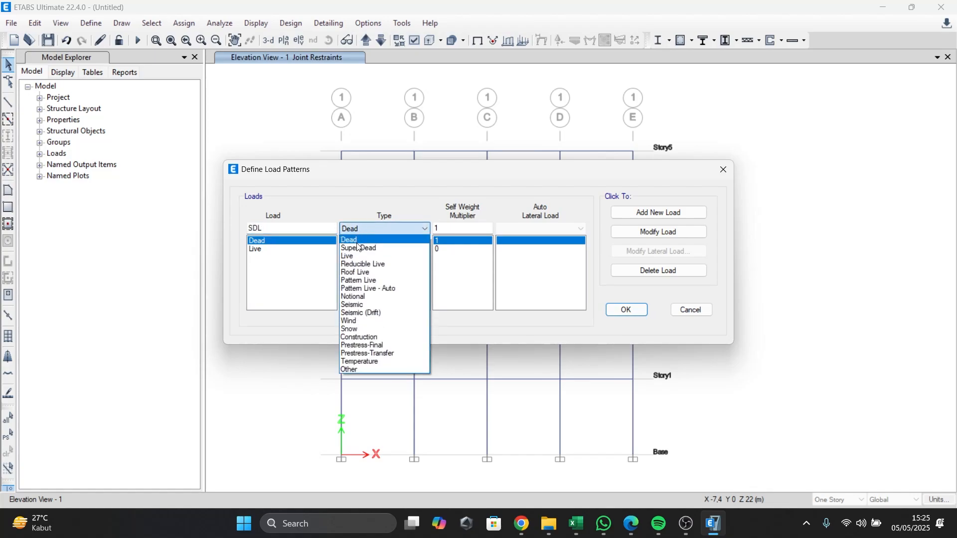
{"action": "left_click", "coordinate": [355, 248]}
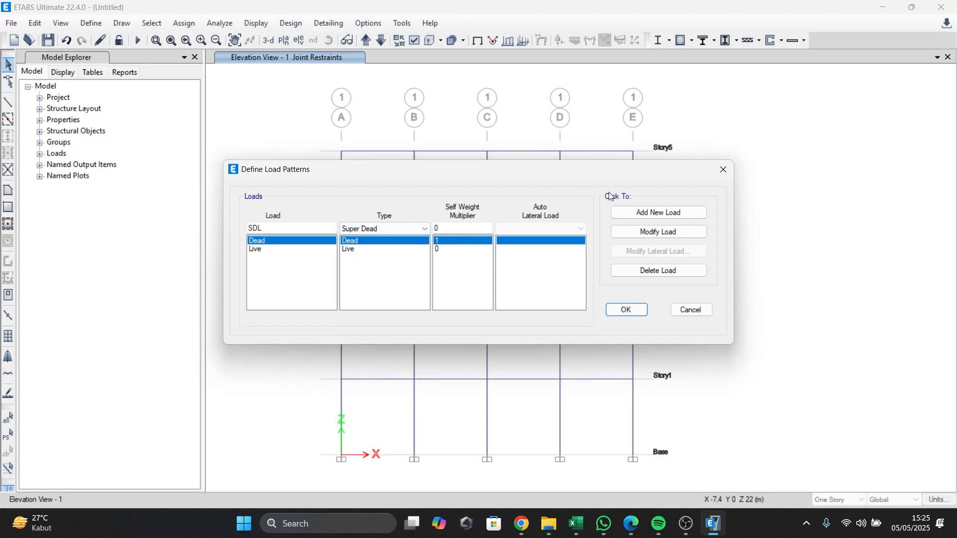
{"action": "left_click", "coordinate": [623, 212]}
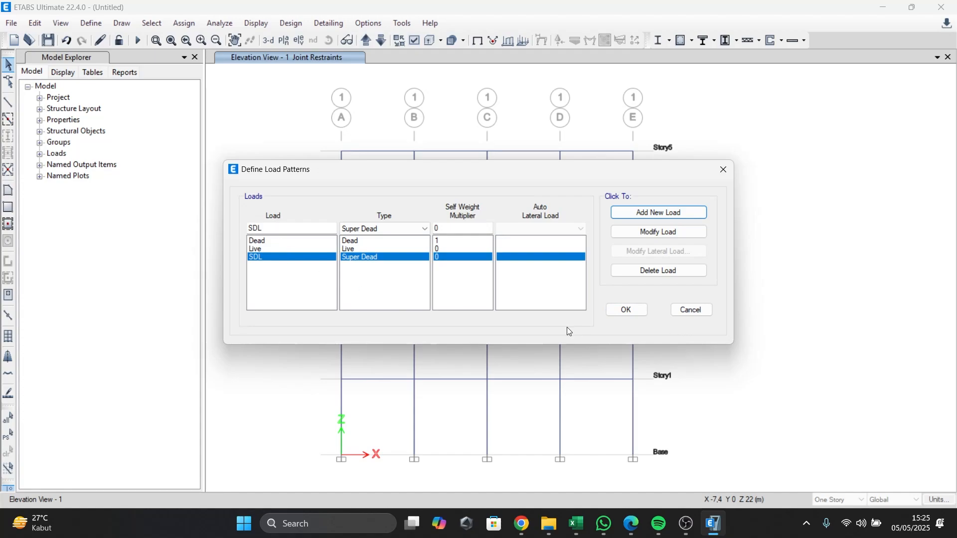
{"action": "left_click", "coordinate": [629, 311]}
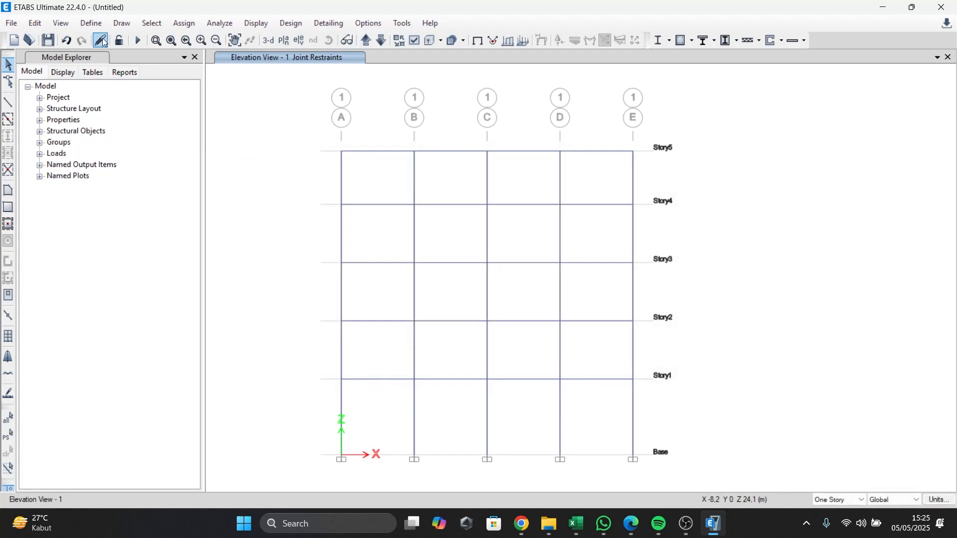
Create a Linear Add load combination of Dead and SDL, each with scale factor 1,4
{"action": "left_click", "coordinate": [95, 29]}
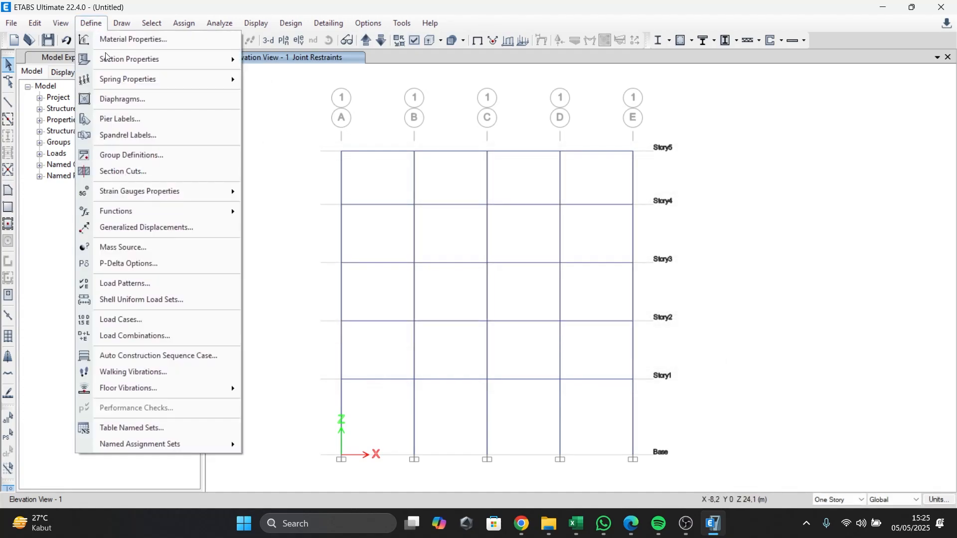
{"action": "left_click", "coordinate": [148, 340]}
{"action": "left_click", "coordinate": [560, 205]}
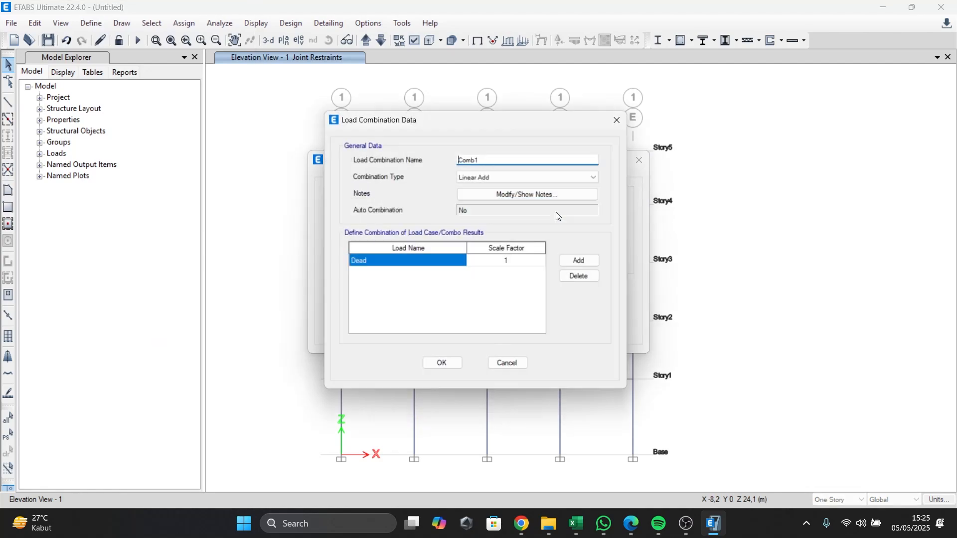
{"action": "left_click", "coordinate": [521, 259]}
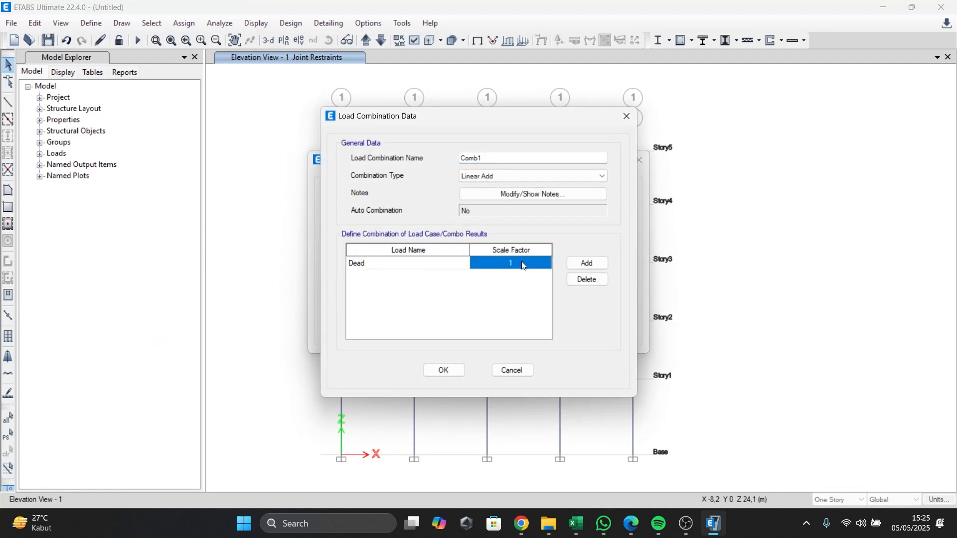
{"action": "type", "text": "1,4"}
{"action": "left_click", "coordinate": [587, 263]}
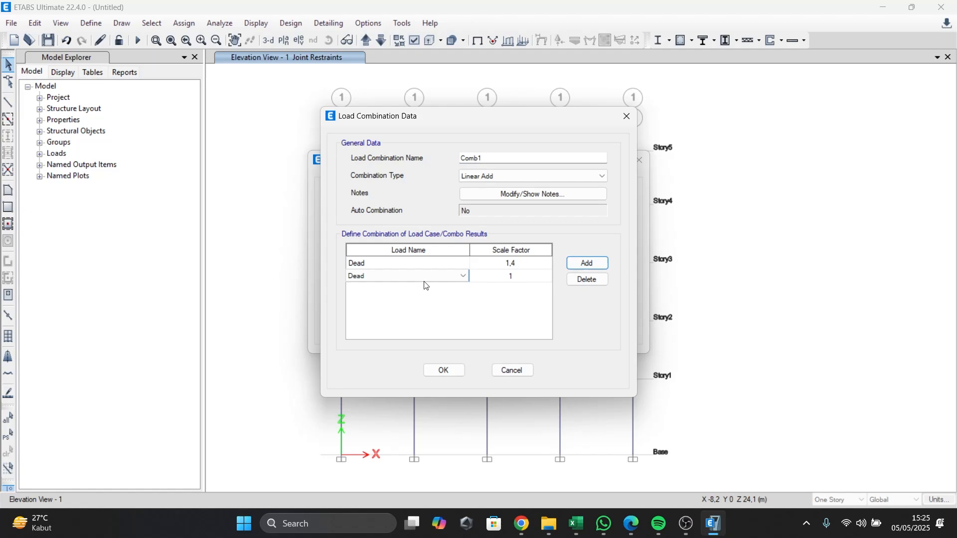
{"action": "left_click", "coordinate": [399, 276]}
{"action": "left_click", "coordinate": [374, 309]}
{"action": "left_click", "coordinate": [528, 280]}
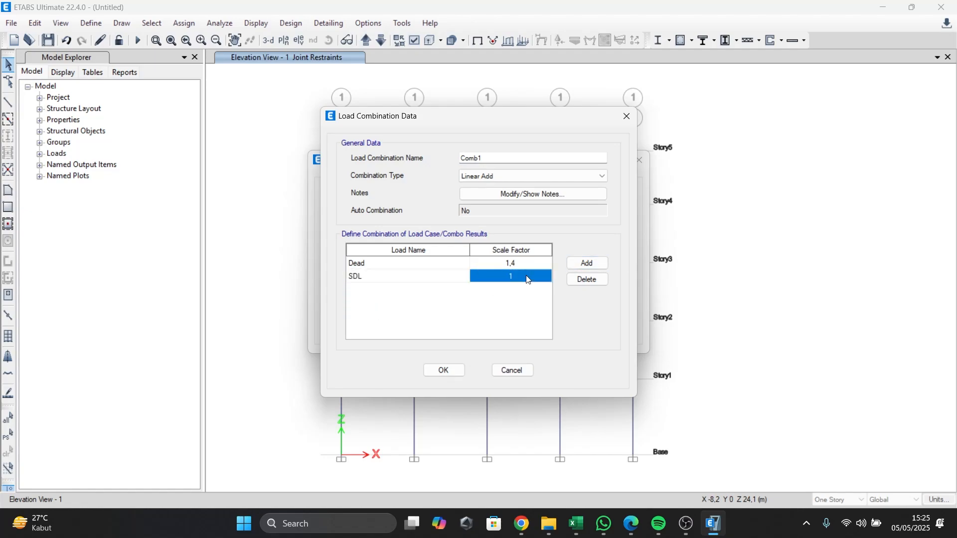
{"action": "type", "text": "1,4"}
{"action": "left_click", "coordinate": [444, 371]}
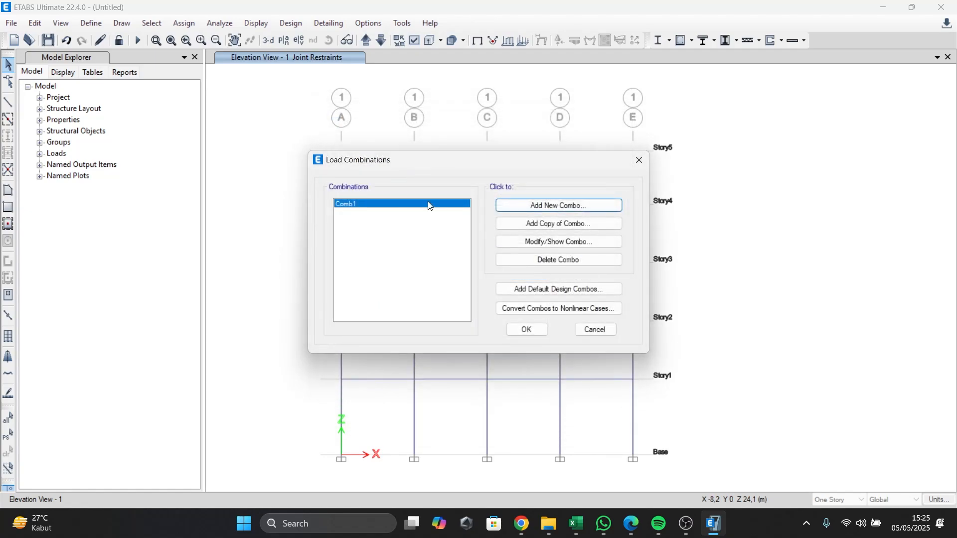
Start a second Linear Add load combination containing Dead and SDL, each with scale factor 1,2
{"action": "left_click", "coordinate": [544, 209]}
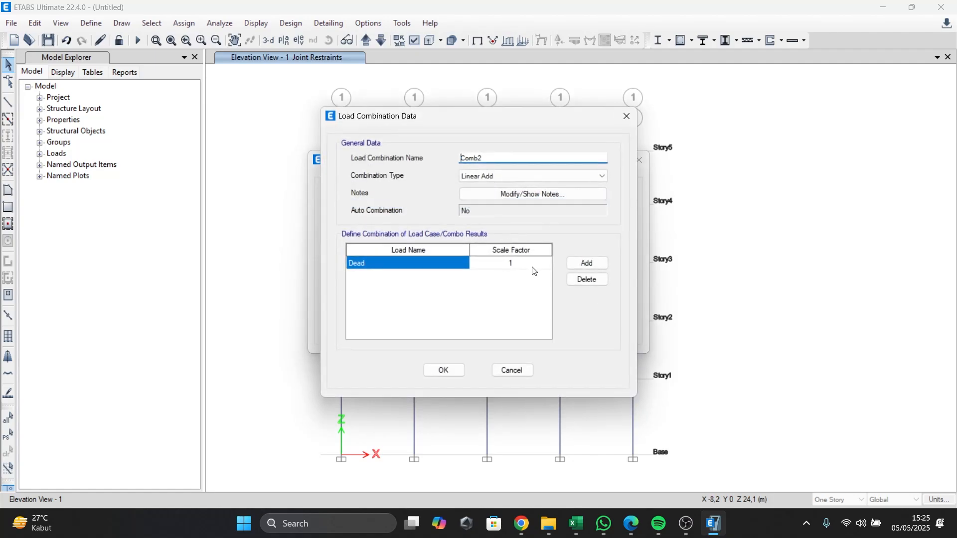
{"action": "left_click", "coordinate": [511, 263]}
{"action": "left_click", "coordinate": [510, 263]}
{"action": "type", "text": ",2"}
{"action": "left_click", "coordinate": [587, 263]}
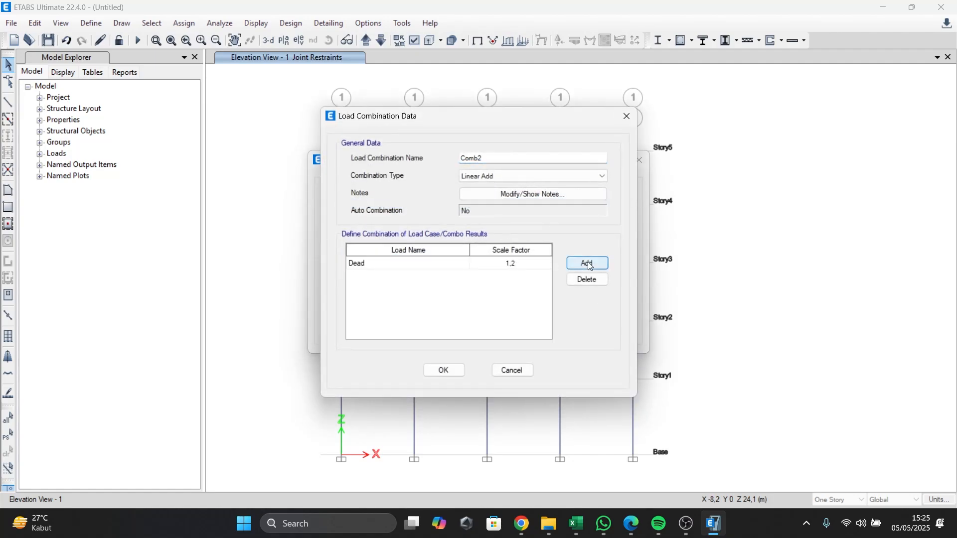
{"action": "double_click", "coordinate": [519, 277]}
{"action": "type", "text": "2,3"}
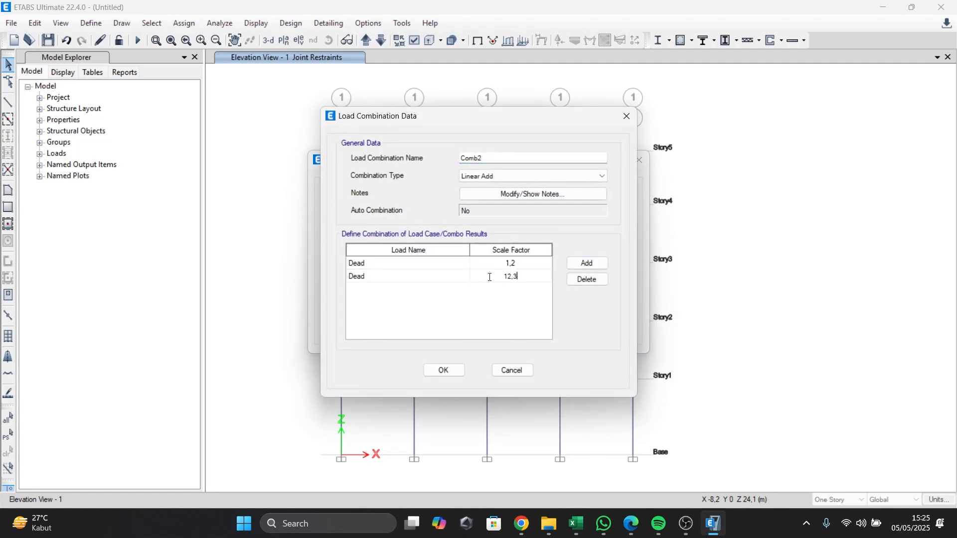
{"action": "type", "text": "\\"}
{"action": "left_click", "coordinate": [405, 277]}
{"action": "left_click", "coordinate": [372, 320]}
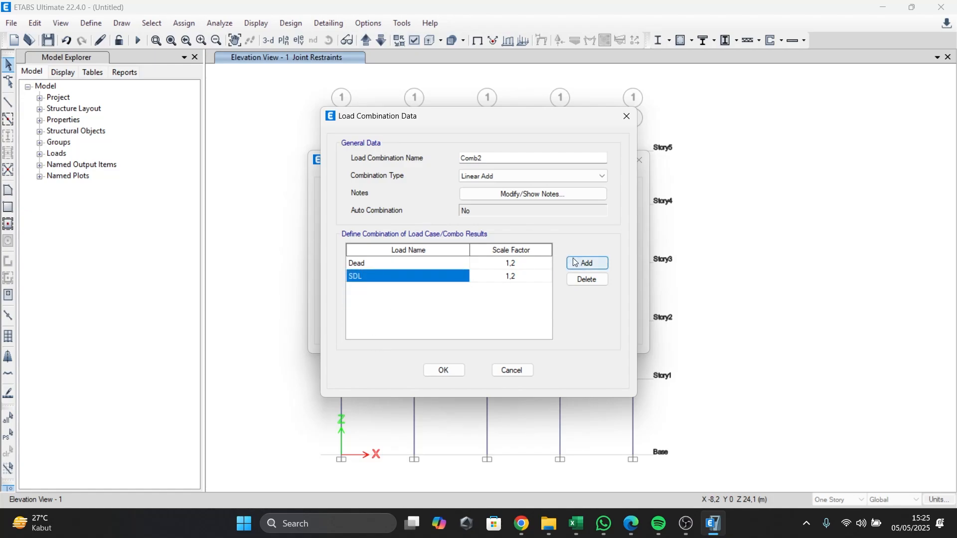
Add the Live case with scale factor 1,6 to the combination and accept the load combinations
{"action": "left_click", "coordinate": [586, 263]}
{"action": "left_click", "coordinate": [434, 289]}
{"action": "left_click", "coordinate": [378, 318]}
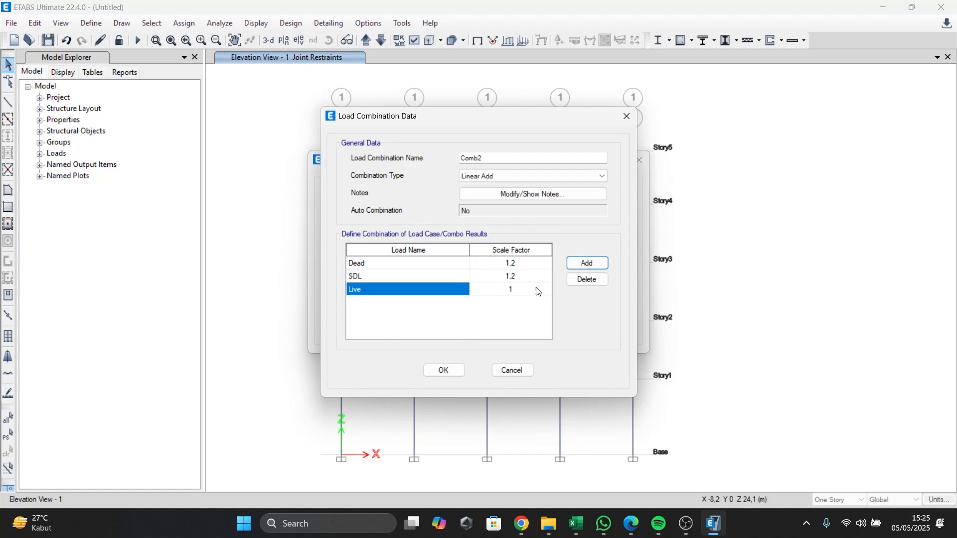
{"action": "left_click", "coordinate": [536, 289]}
{"action": "type", "text": "1"}
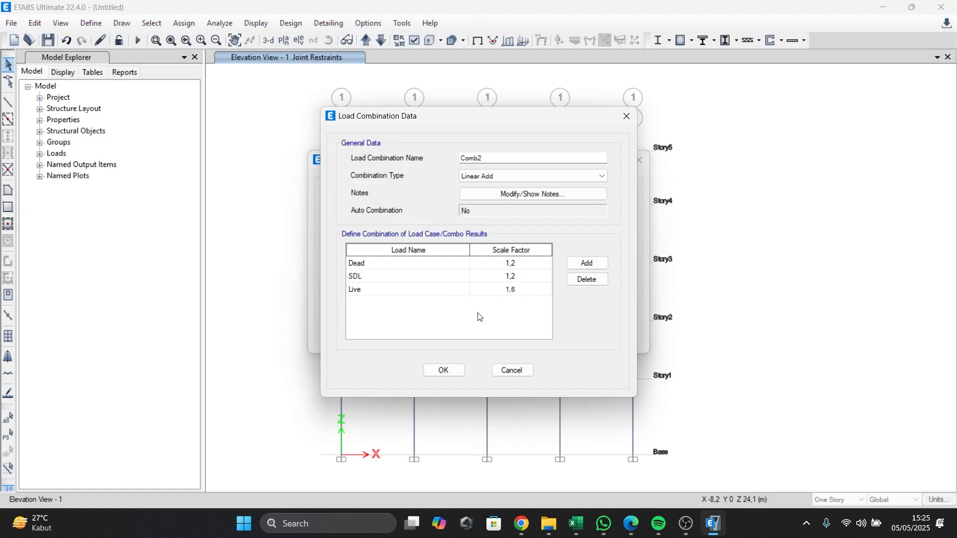
{"action": "left_click", "coordinate": [446, 371]}
{"action": "left_click", "coordinate": [518, 327]}
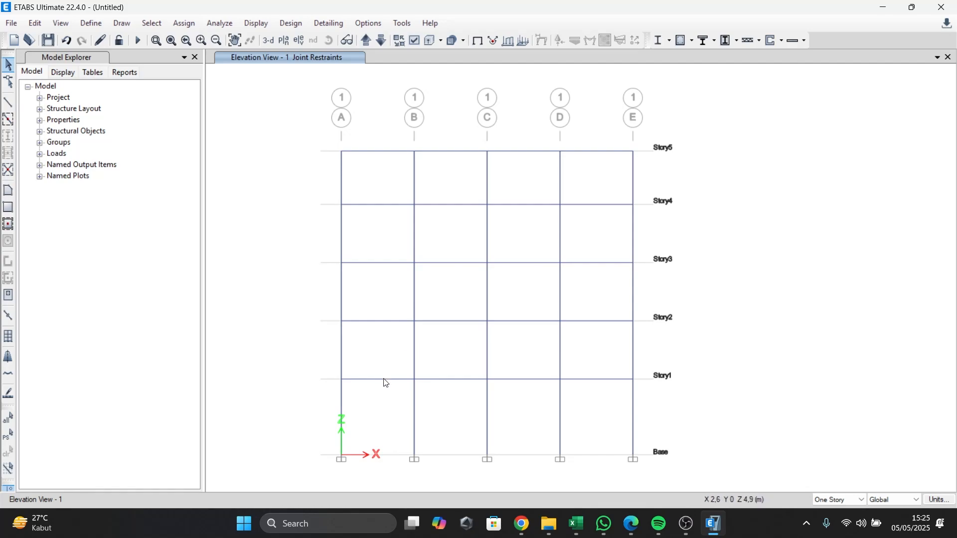
Assign a uniform gravity SDL load of 2,5*3,65 kN/m to all Story1, Story2 and Story3 beams on elevation 1
{"action": "left_click_drag", "start_coordinate": [394, 392], "coordinate": [362, 233]}
{"action": "left_click_drag", "start_coordinate": [466, 400], "coordinate": [427, 237]}
{"action": "left_click_drag", "start_coordinate": [532, 399], "coordinate": [503, 239]}
{"action": "left_click_drag", "start_coordinate": [607, 394], "coordinate": [563, 259]}
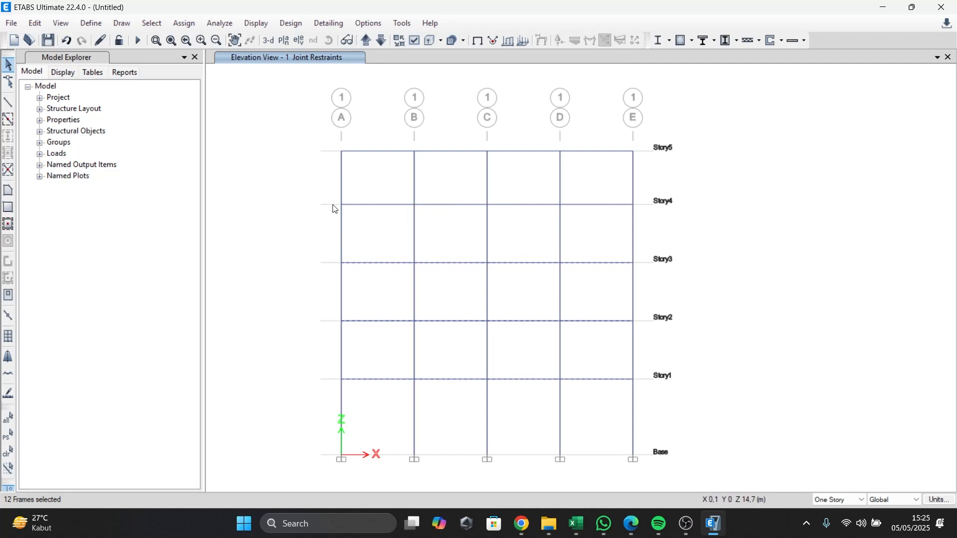
{"action": "left_click", "coordinate": [190, 24]}
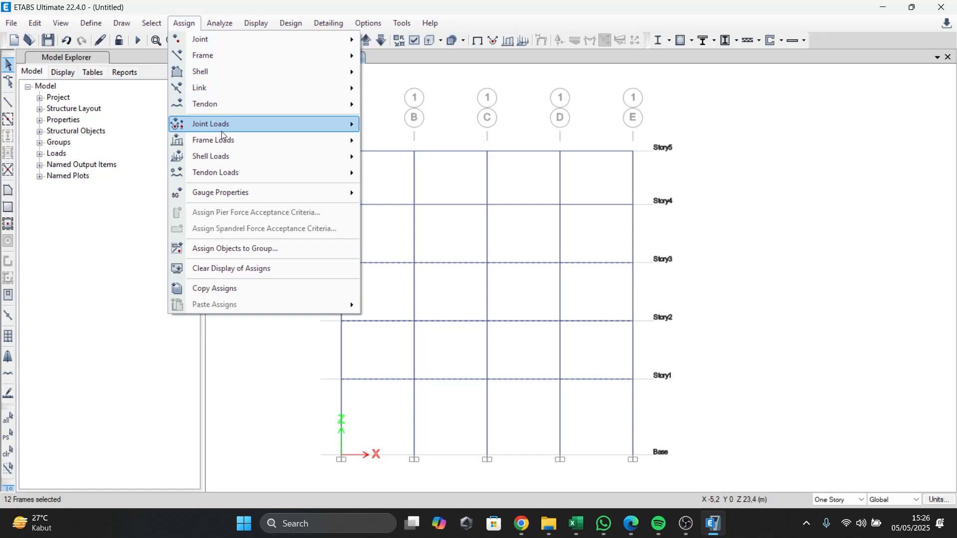
{"action": "mouse_move", "coordinate": [222, 141]}
{"action": "left_click", "coordinate": [423, 157]}
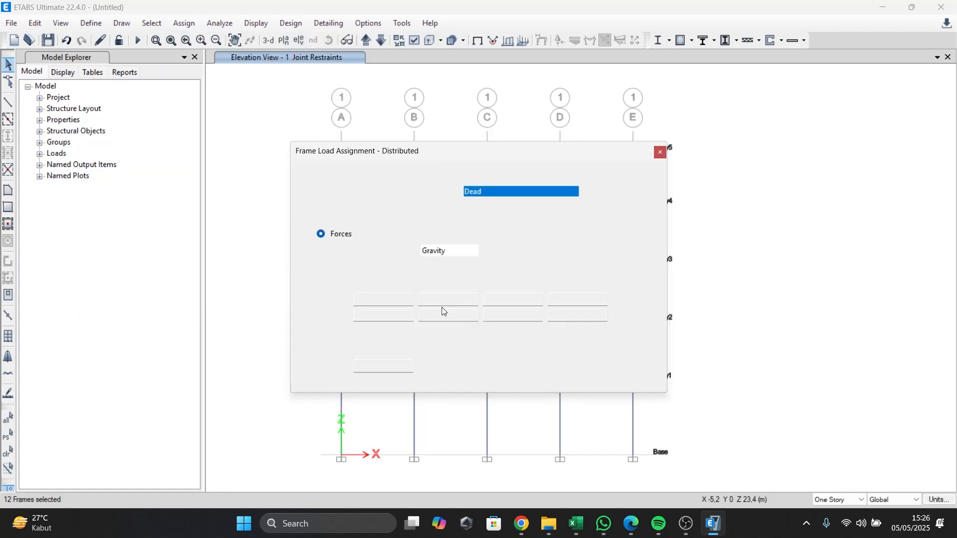
{"action": "left_click", "coordinate": [687, 524]}
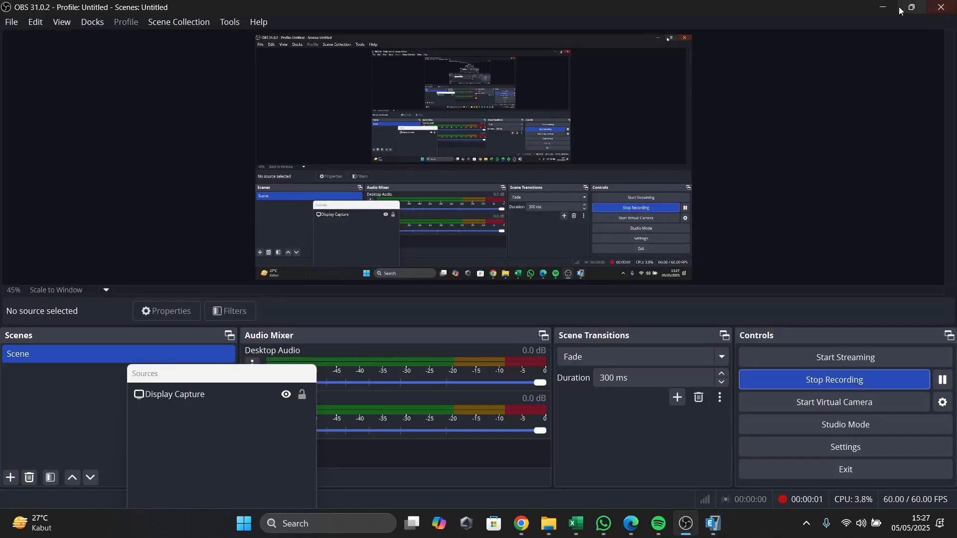
{"action": "left_click", "coordinate": [883, 7]}
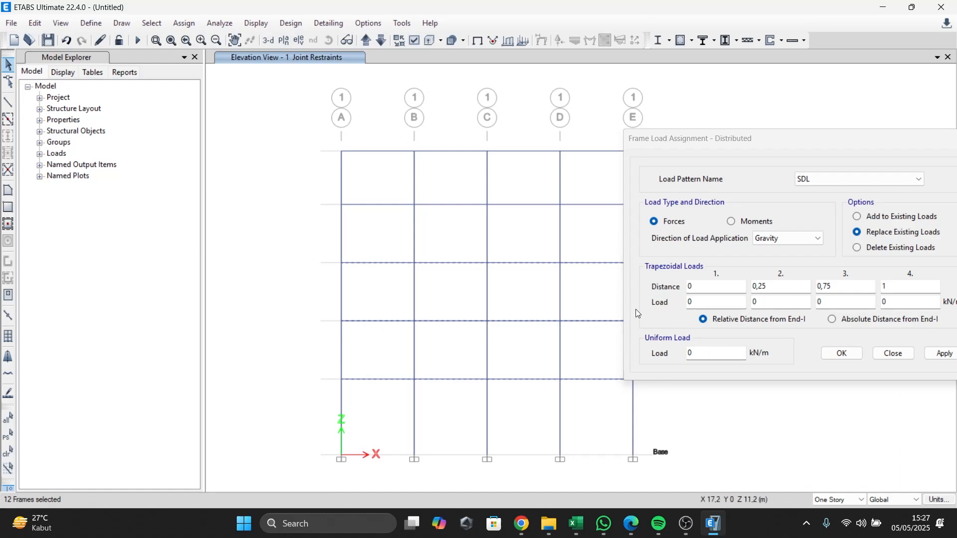
{"action": "left_click_drag", "start_coordinate": [703, 353], "coordinate": [621, 354]}
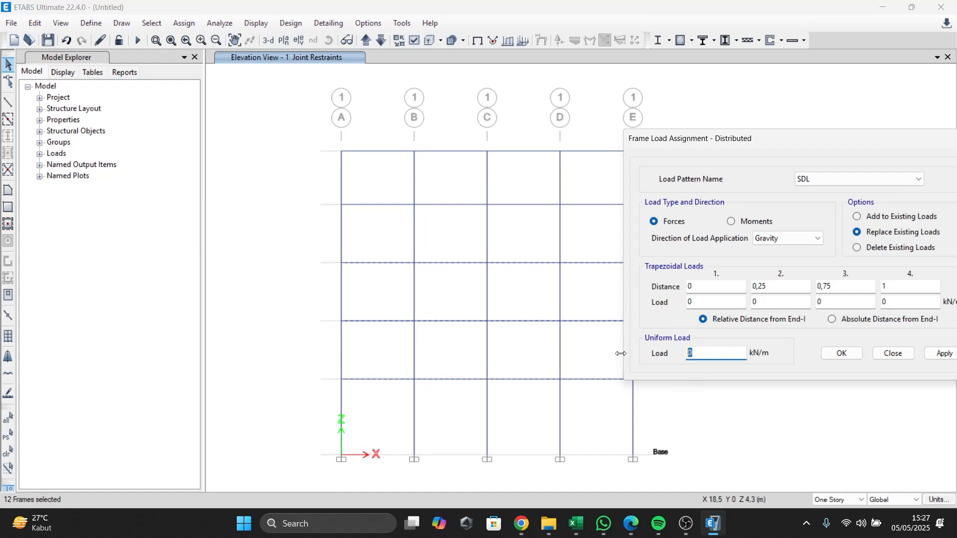
{"action": "type", "text": "2,5*3,65"}
{"action": "key", "text": "Return"}
{"action": "left_click_drag", "start_coordinate": [742, 149], "coordinate": [644, 125]}
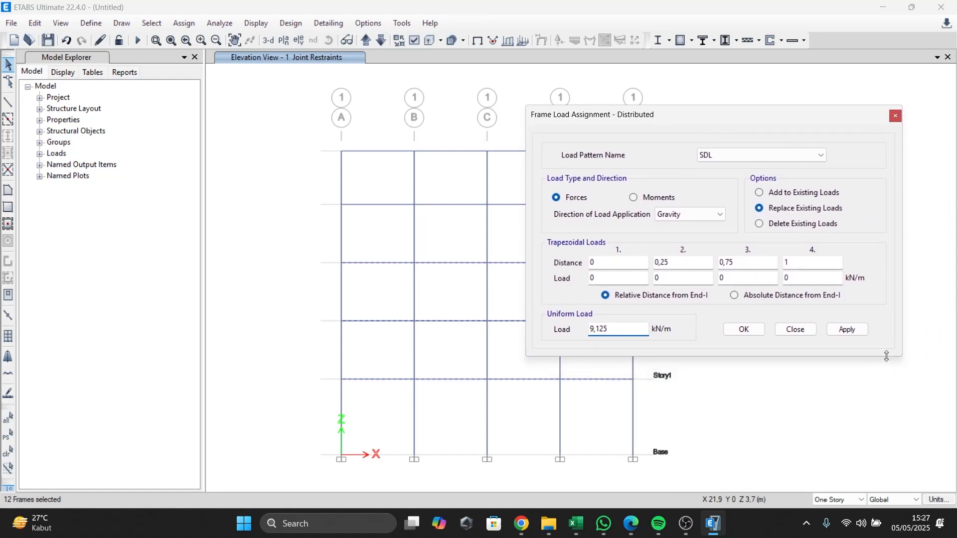
{"action": "left_click", "coordinate": [846, 329]}
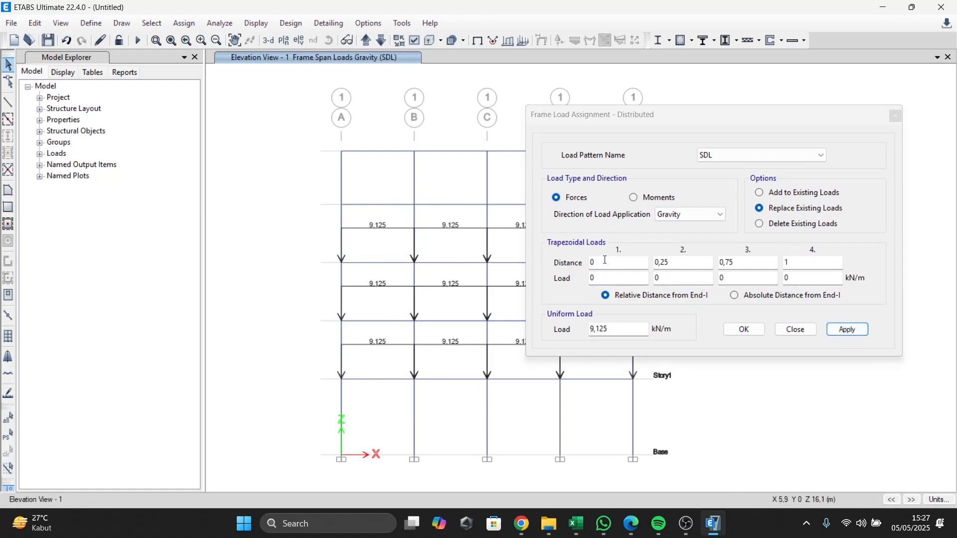
Assign a uniform gravity SDL load of 2,5*3,35 kN/m to the four Story4 beams on elevation 1
{"action": "left_click_drag", "start_coordinate": [675, 121], "coordinate": [741, 199]}
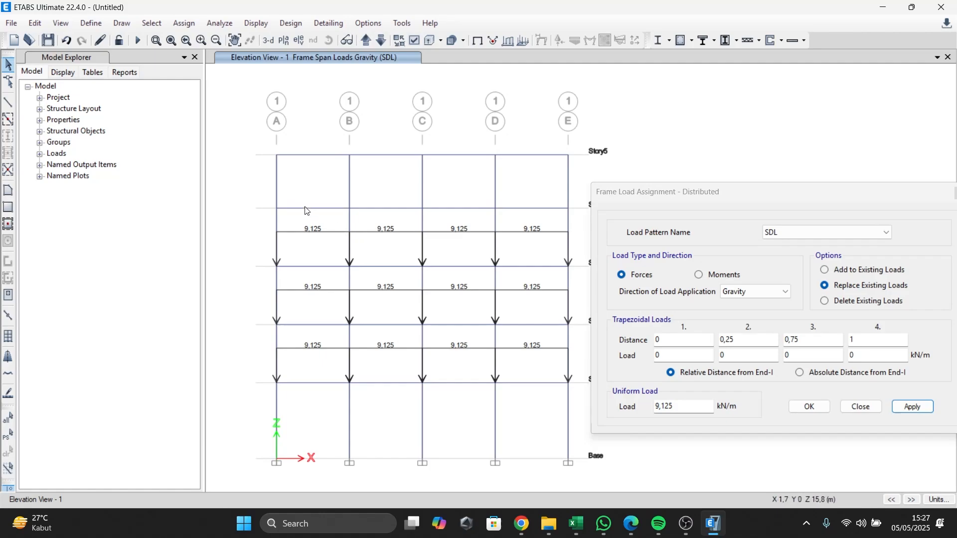
{"action": "left_click", "coordinate": [319, 208]}
{"action": "left_click", "coordinate": [372, 208]}
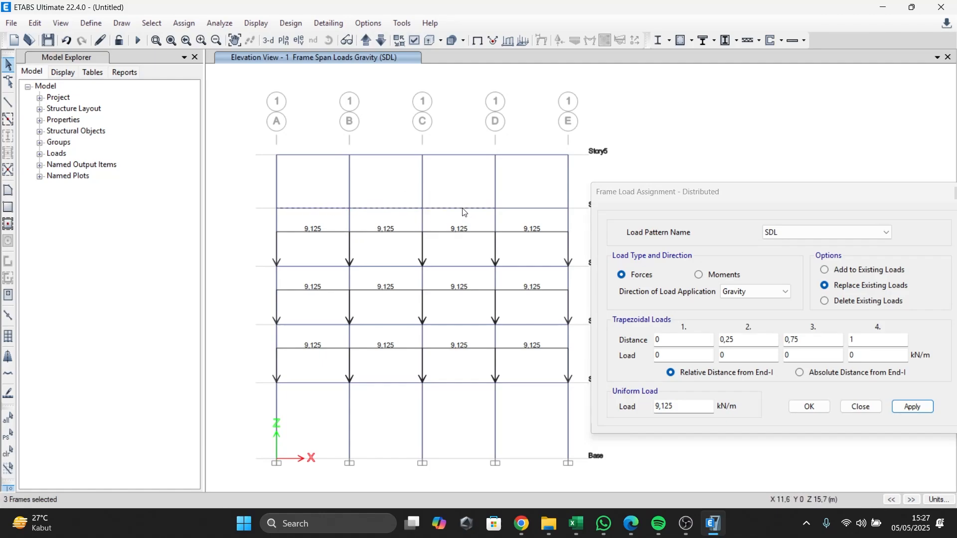
{"action": "left_click", "coordinate": [520, 209]}
{"action": "left_click", "coordinate": [683, 406]}
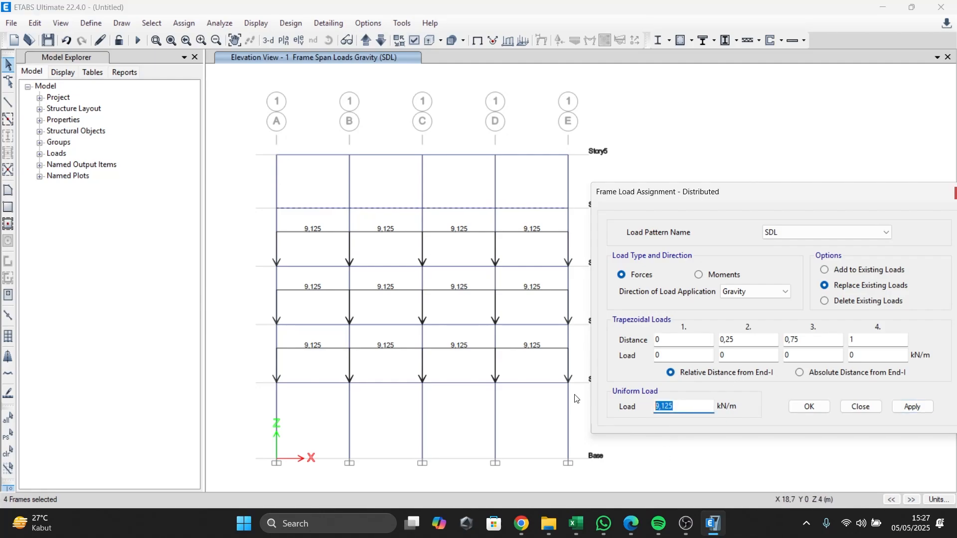
{"action": "type", "text": "2,5*3,35"}
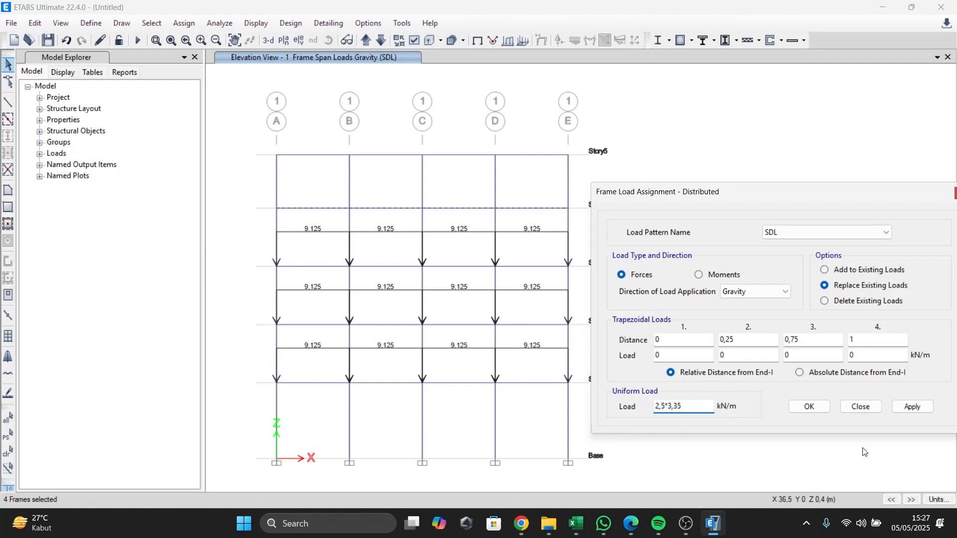
{"action": "left_click", "coordinate": [905, 406]}
{"action": "left_click", "coordinate": [854, 408]}
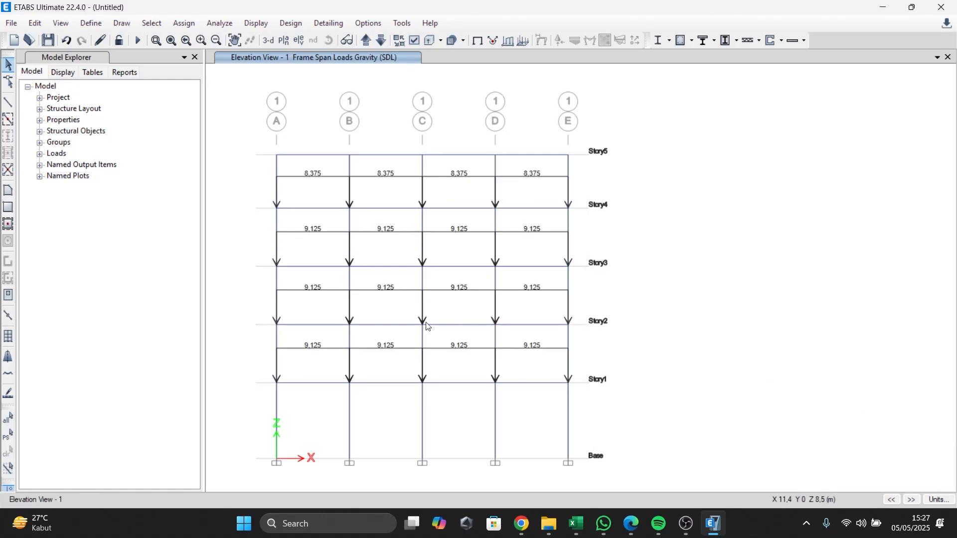
Set the building's active degrees of freedom to XZ Plane
{"action": "middle_click_drag", "start_coordinate": [427, 327], "coordinate": [458, 324]}
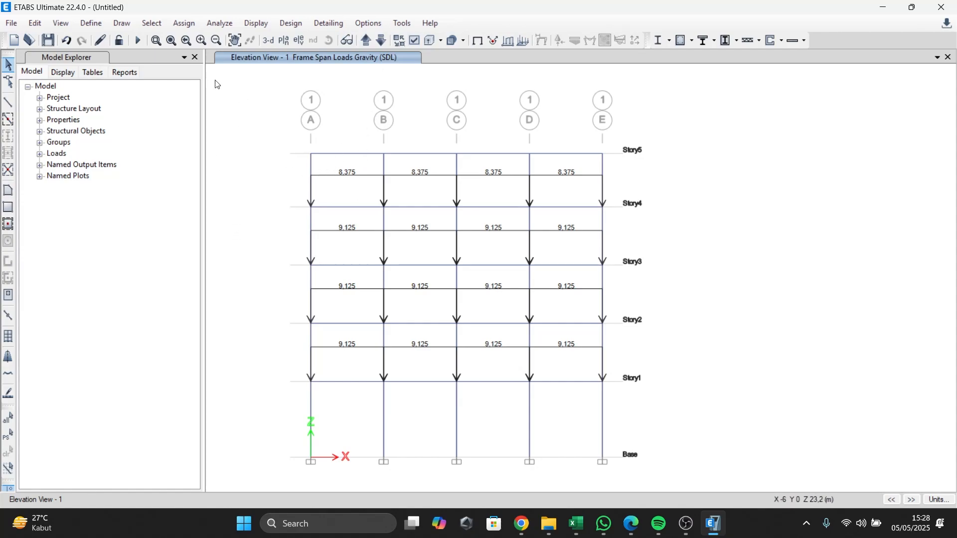
{"action": "left_click", "coordinate": [217, 26]}
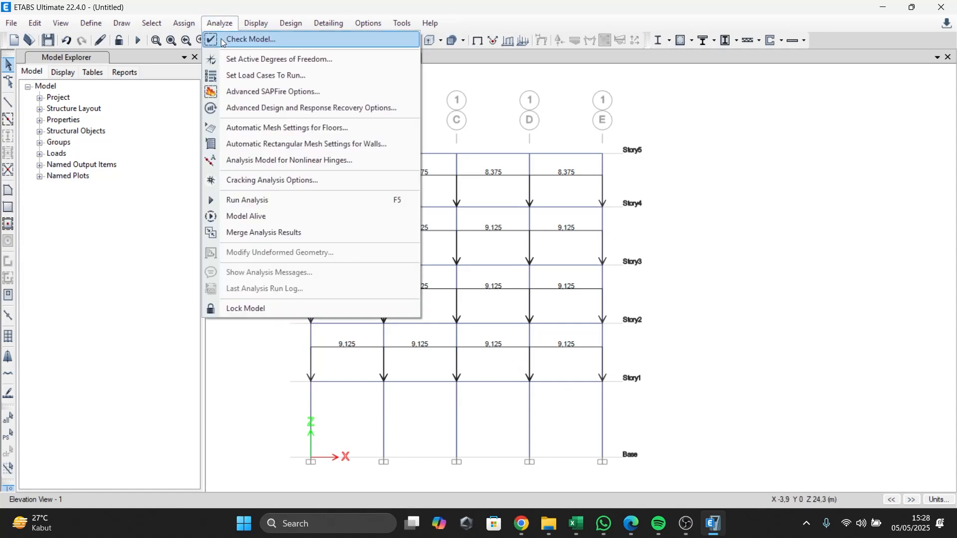
{"action": "left_click", "coordinate": [226, 61]}
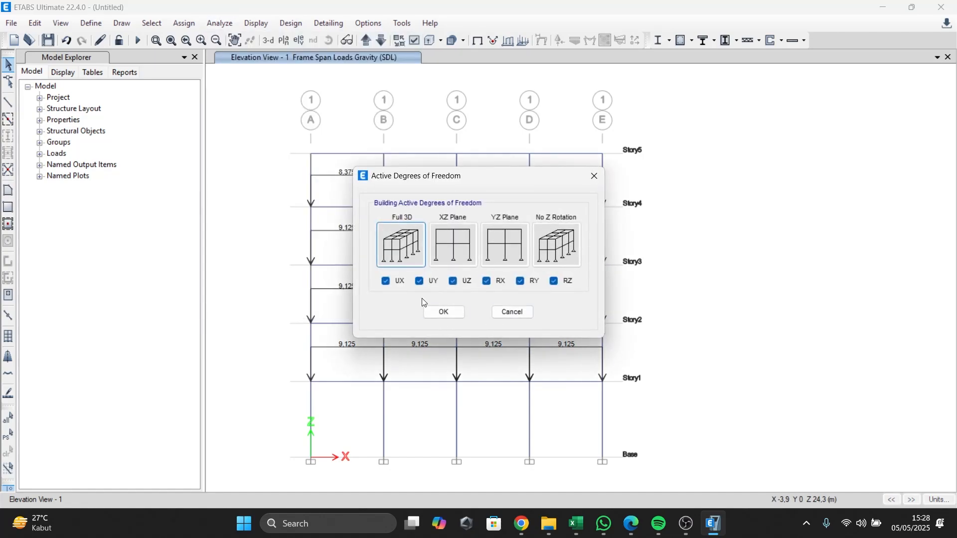
{"action": "left_click", "coordinate": [457, 256]}
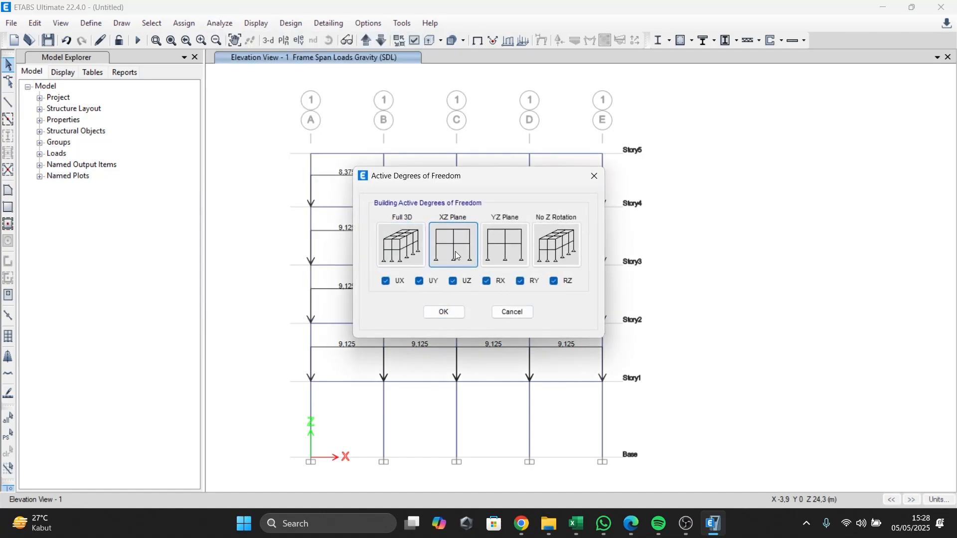
{"action": "left_click", "coordinate": [443, 313]}
Set the Modal load case to Do Not Run and start the analysis of the remaining cases
{"action": "left_click", "coordinate": [219, 24]}
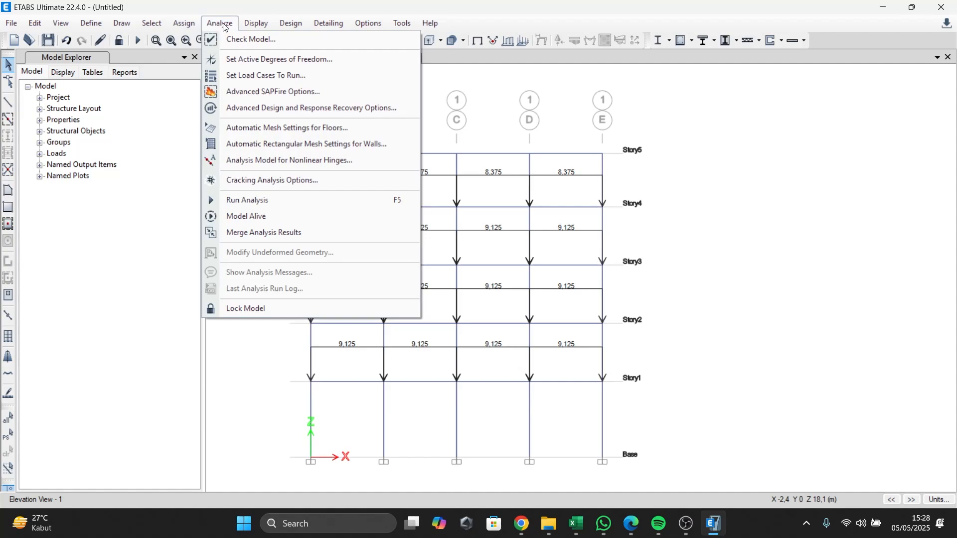
{"action": "left_click", "coordinate": [274, 75]}
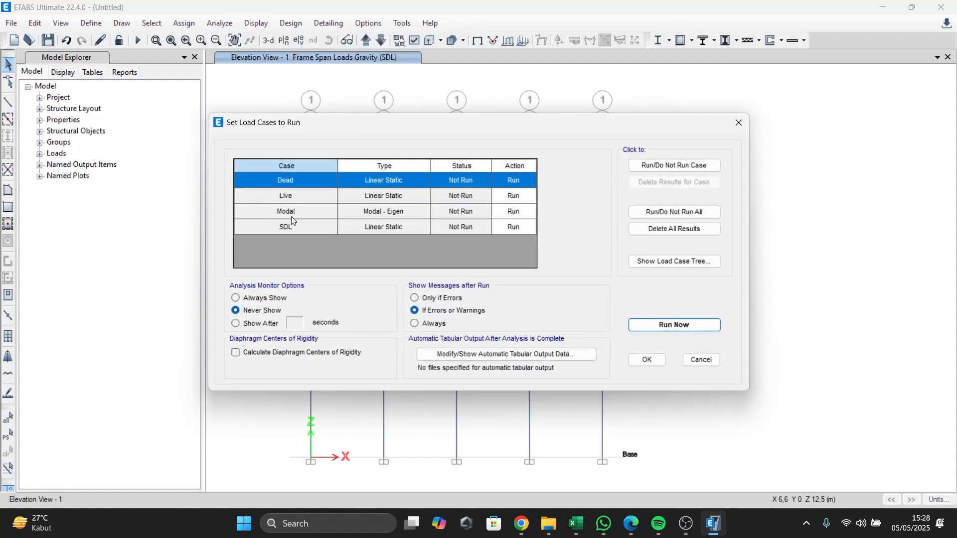
{"action": "left_click", "coordinate": [289, 215]}
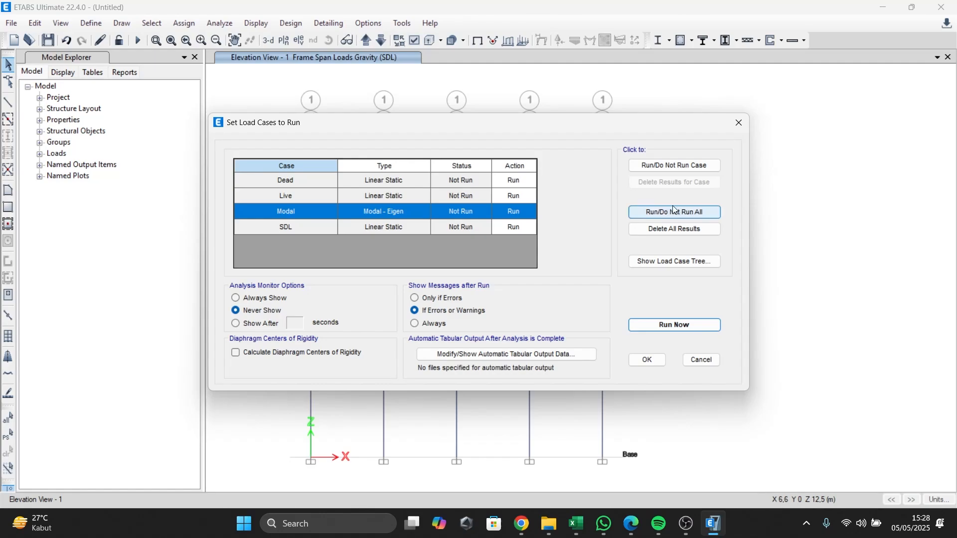
{"action": "left_click", "coordinate": [658, 169]}
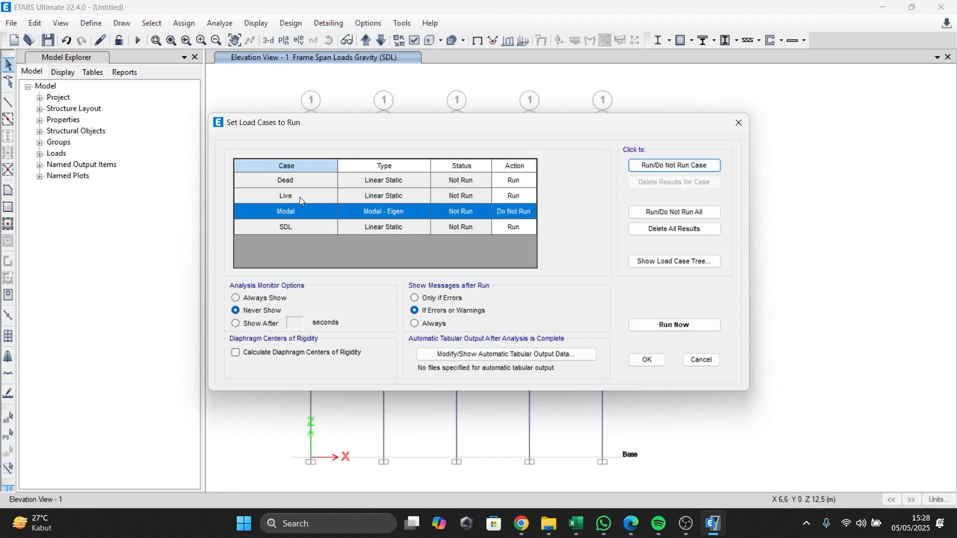
{"action": "left_click", "coordinate": [648, 325]}
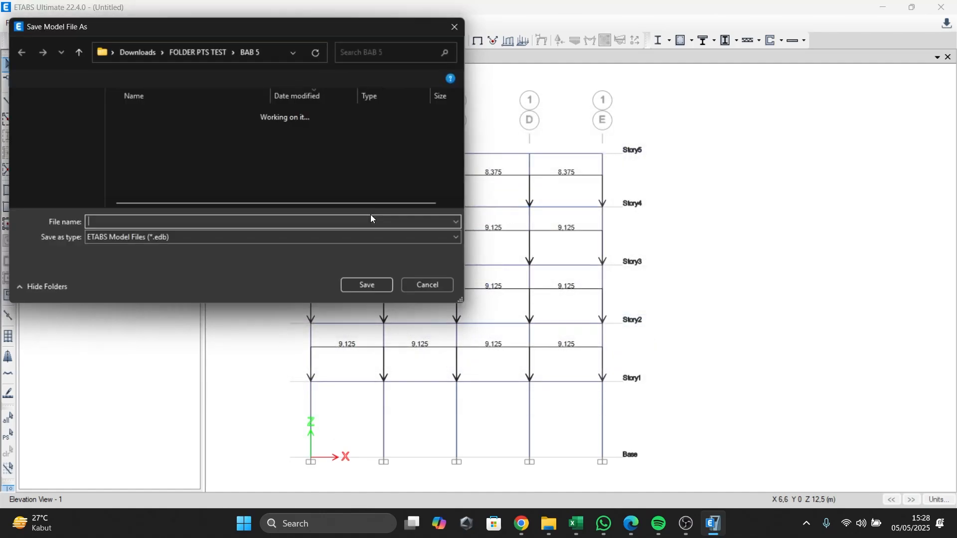
Create a folder named FOLDER PTS BARU TEST in Downloads for saving the model
{"action": "left_click", "coordinate": [189, 50]}
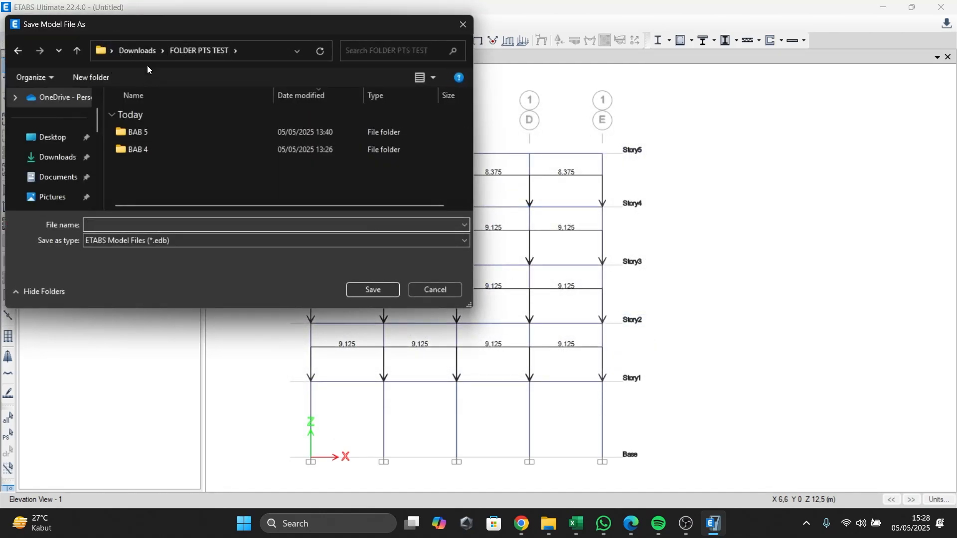
{"action": "left_click", "coordinate": [144, 51]}
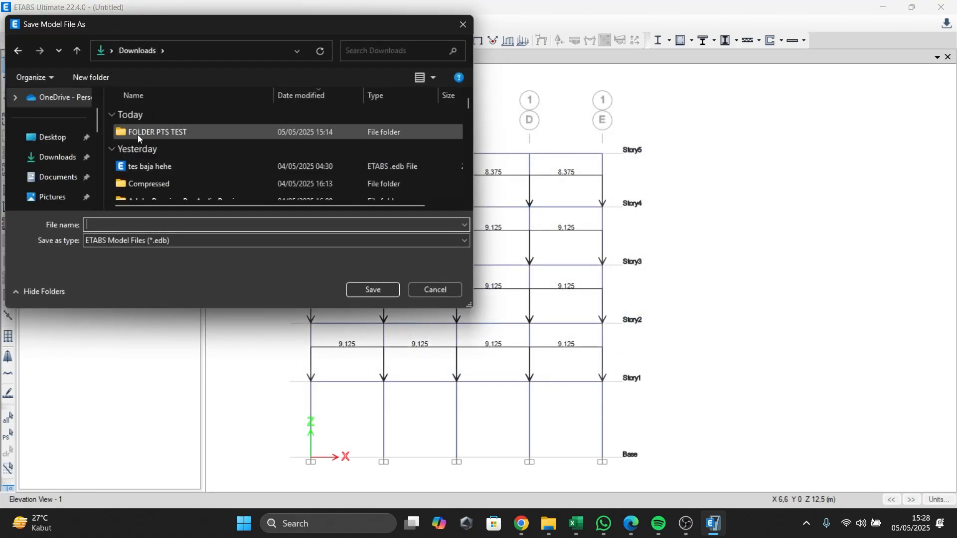
{"action": "right_click", "coordinate": [110, 164]}
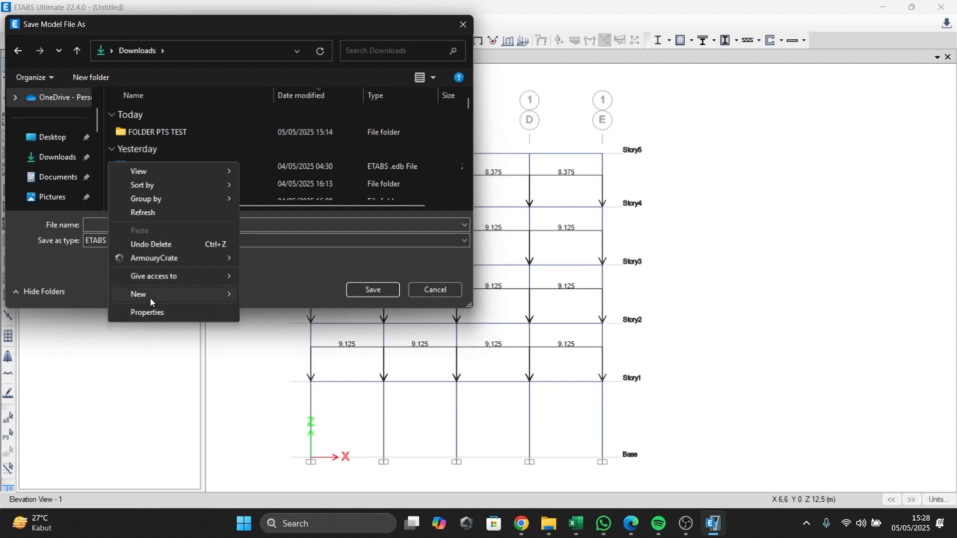
{"action": "mouse_move", "coordinate": [150, 298]}
{"action": "left_click", "coordinate": [306, 297]}
{"action": "type", "text": "FO"}
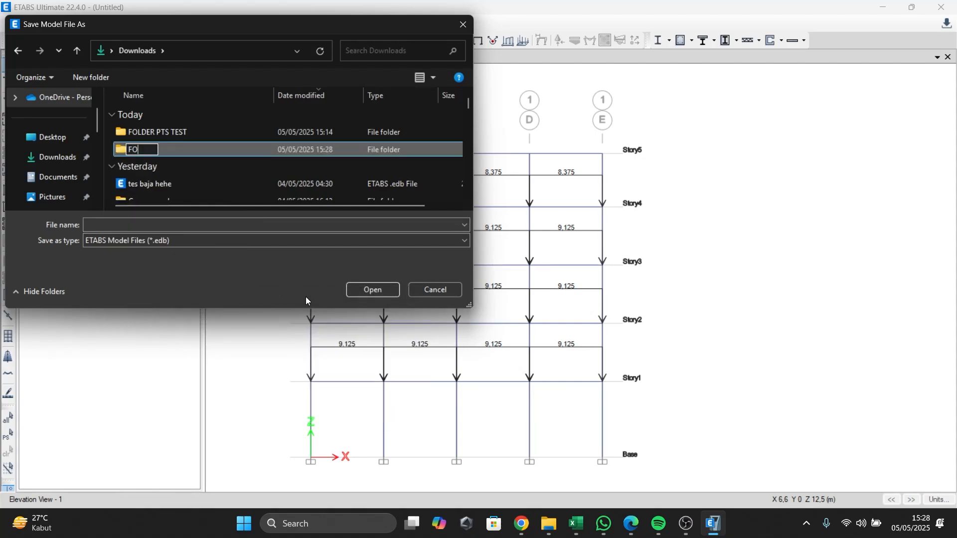
{"action": "type", "text": "LDER PTS BARU TEST"}
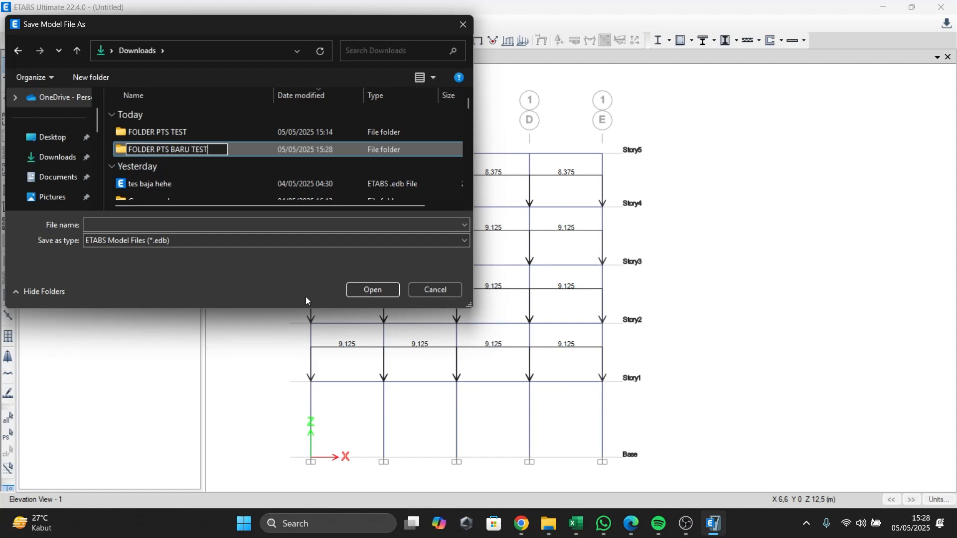
{"action": "key", "text": "Return"}
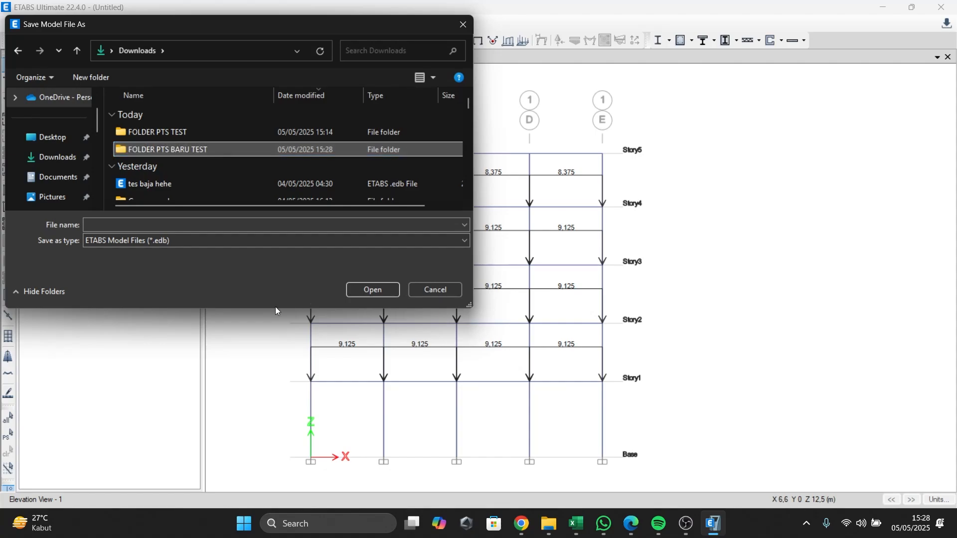
Create a subfolder named BAB 4 inside the FOLDER PTS BARU TEST folder
{"action": "double_click", "coordinate": [190, 148]}
{"action": "right_click", "coordinate": [186, 187]}
{"action": "mouse_move", "coordinate": [259, 331]}
{"action": "left_click", "coordinate": [369, 330]}
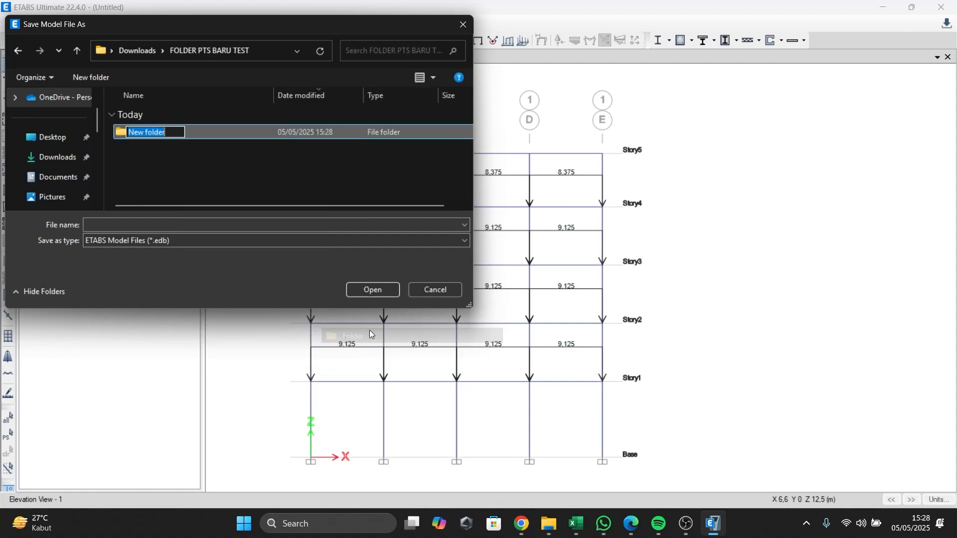
{"action": "type", "text": "BAB 4"}
{"action": "left_click", "coordinate": [36, 110]}
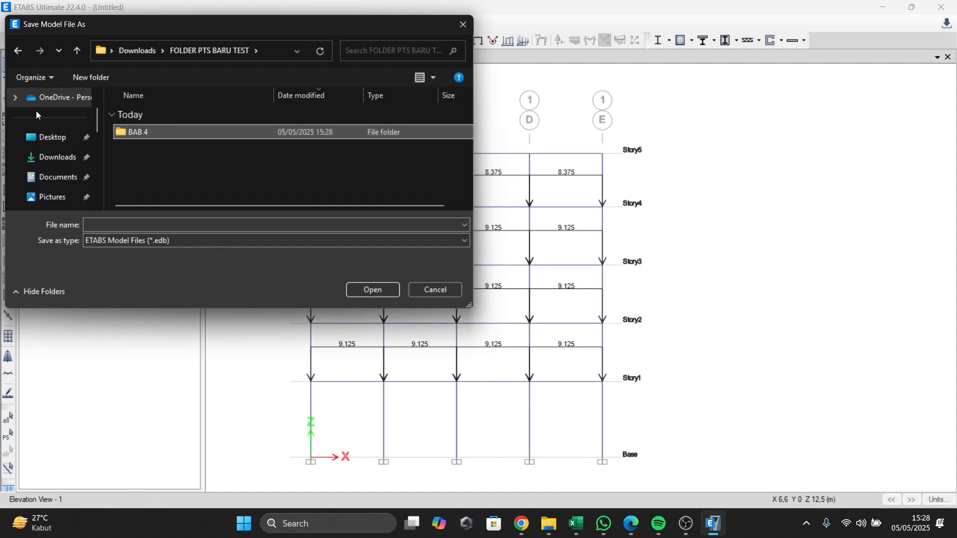
Save the ETABS model as BAB 4 in the BAB 4 folder so the analysis runs
{"action": "double_click", "coordinate": [161, 136]}
{"action": "left_click", "coordinate": [136, 225]}
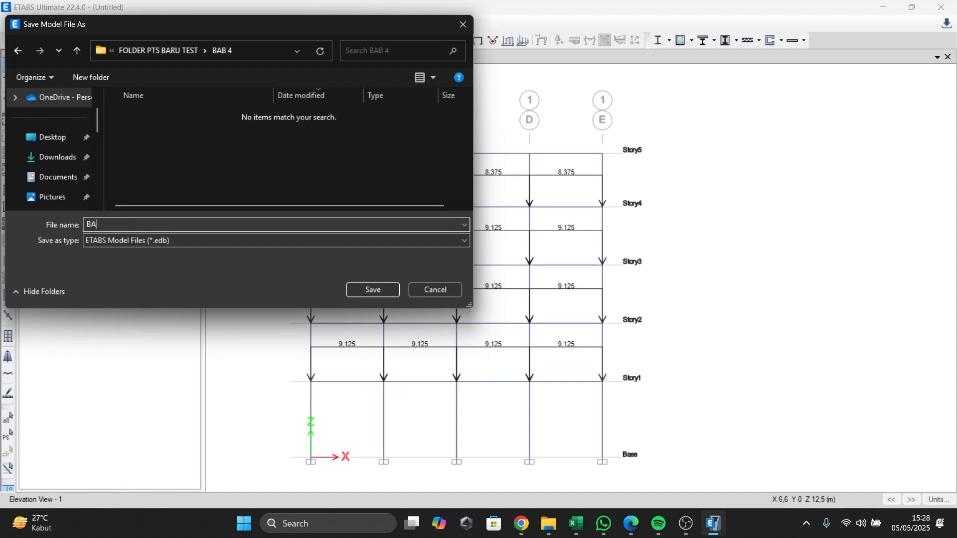
{"action": "left_click", "coordinate": [372, 290]}
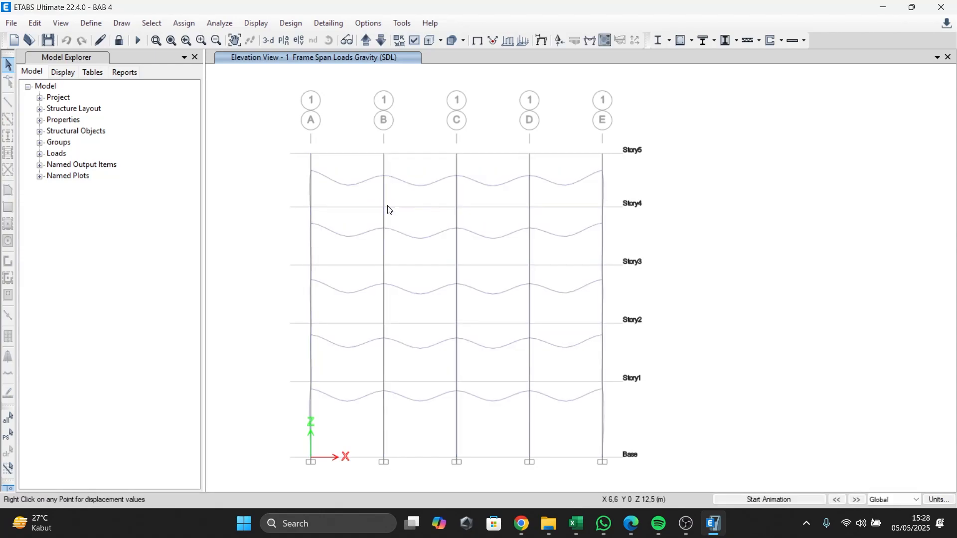
Display the vertical Fz point reactions at the base supports as arrows for the Dead case
{"action": "middle_click_drag", "start_coordinate": [398, 264], "coordinate": [408, 259]}
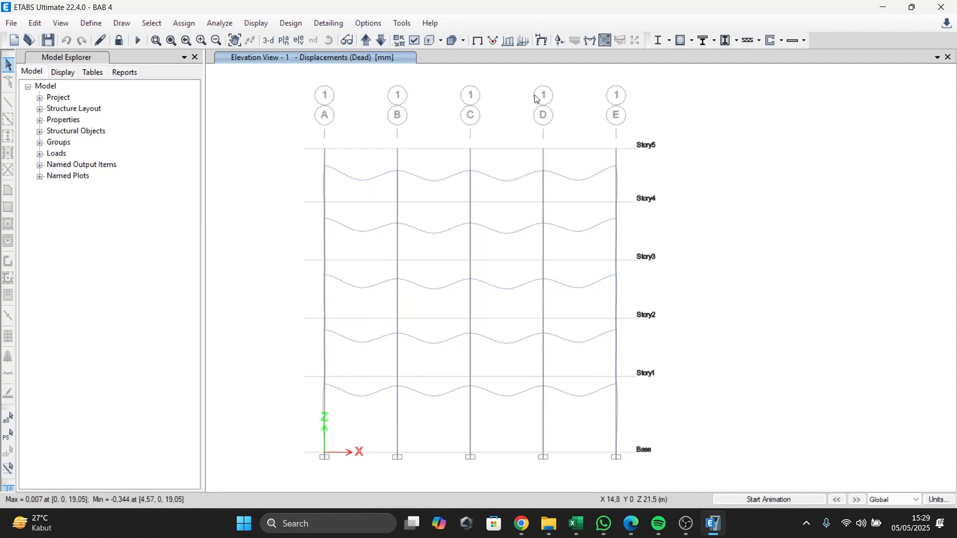
{"action": "left_click", "coordinate": [562, 44]}
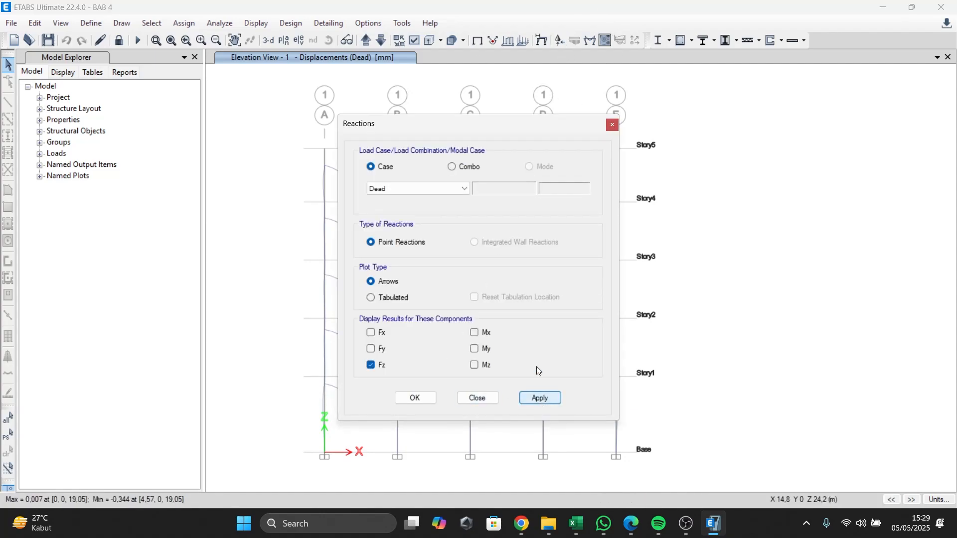
{"action": "left_click", "coordinate": [541, 398]}
{"action": "left_click_drag", "start_coordinate": [484, 132], "coordinate": [138, 133]}
{"action": "middle_click_drag", "start_coordinate": [530, 207], "coordinate": [487, 311]}
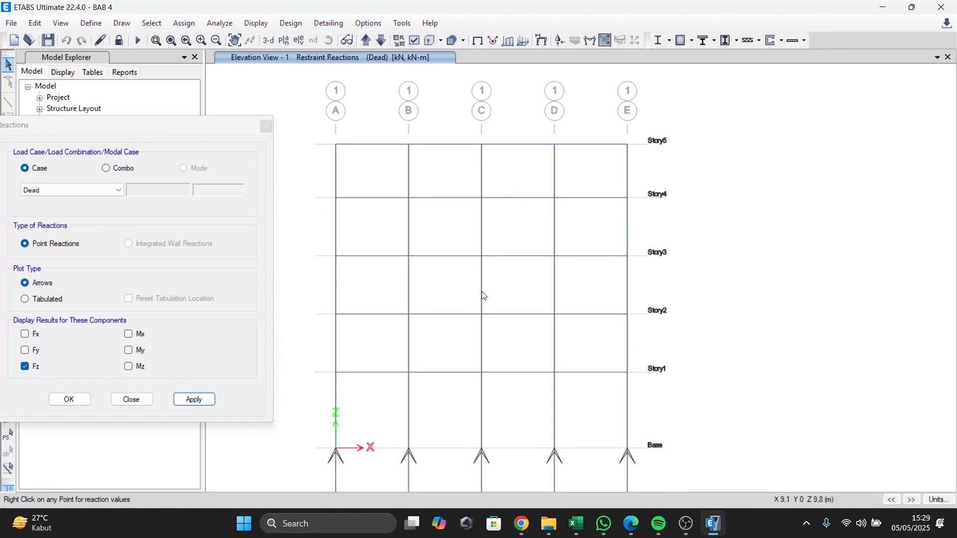
{"action": "left_click", "coordinate": [267, 127]}
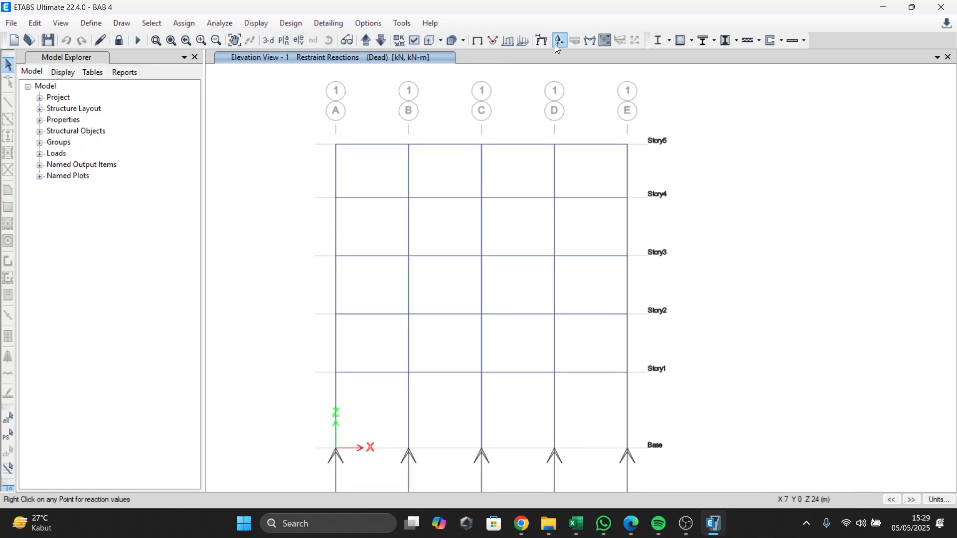
Display the filled axial force diagram of the frames for the Dead case on elevation 1
{"action": "left_click", "coordinate": [542, 41]}
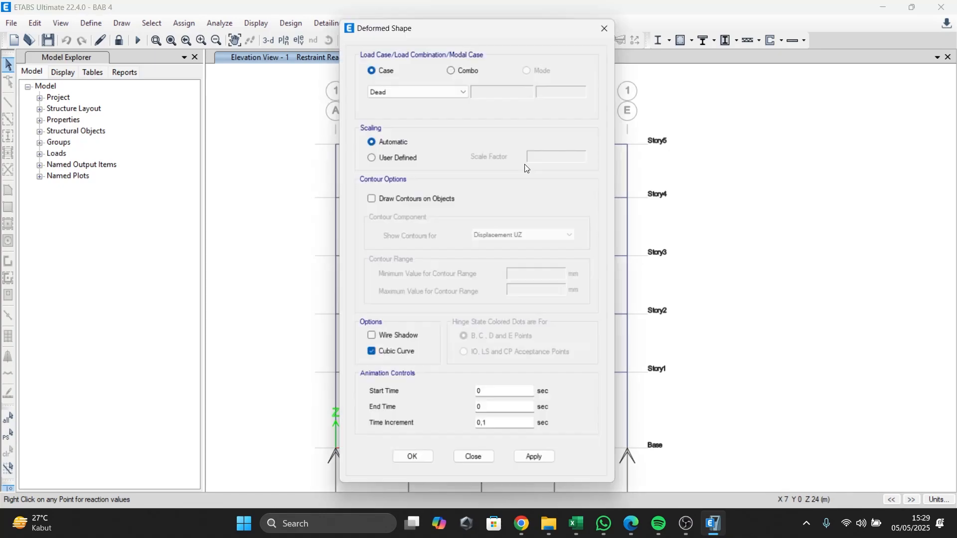
{"action": "left_click", "coordinate": [602, 27]}
{"action": "left_click", "coordinate": [590, 40]}
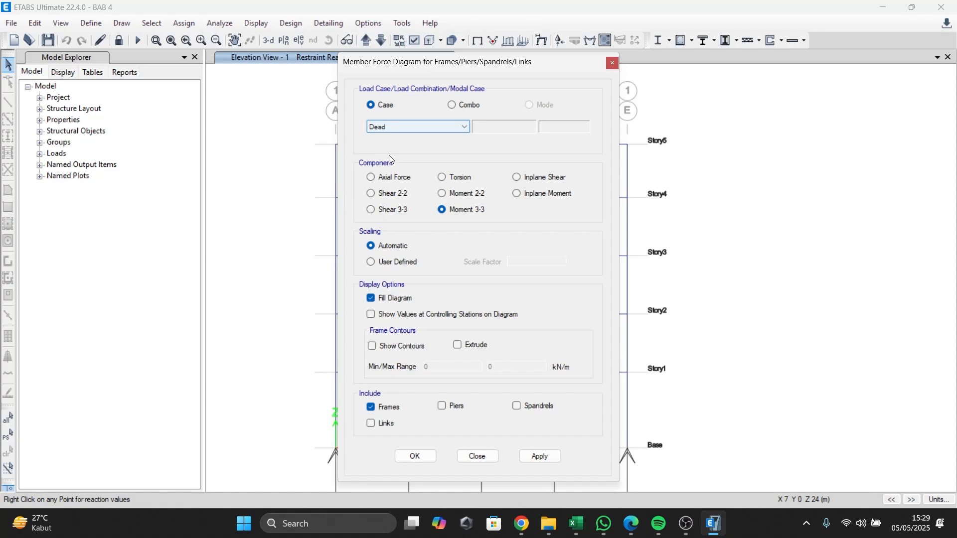
{"action": "left_click", "coordinate": [540, 457]}
{"action": "left_click_drag", "start_coordinate": [543, 63], "coordinate": [256, 81]}
{"action": "middle_click_drag", "start_coordinate": [460, 239], "coordinate": [555, 253]}
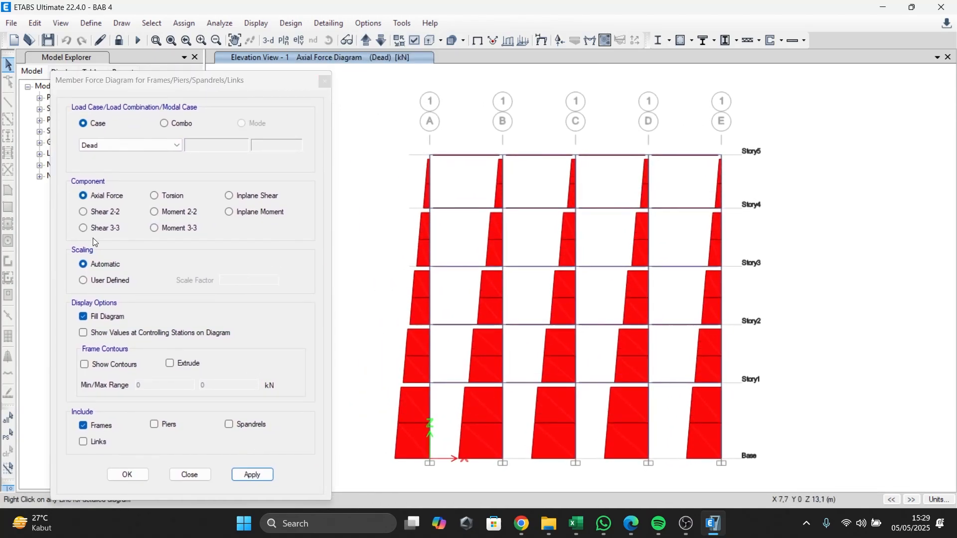
Switch the frame force diagram to the Shear 2-2 component for the Dead case
{"action": "left_click", "coordinate": [109, 229]}
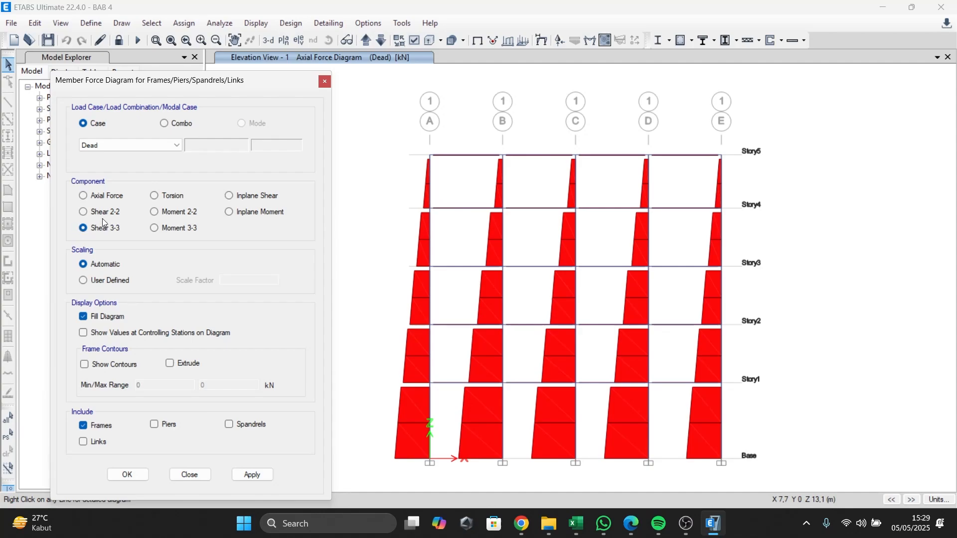
{"action": "left_click", "coordinate": [113, 214]}
{"action": "left_click", "coordinate": [255, 475]}
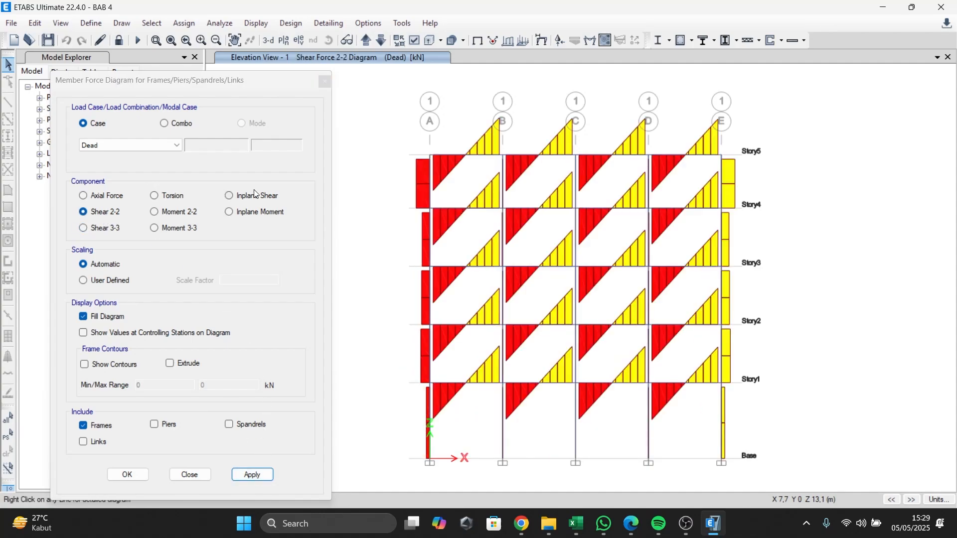
Show the Moment 3-3 diagram of the frames for the Dead case and close the diagram settings
{"action": "left_click", "coordinate": [164, 231]}
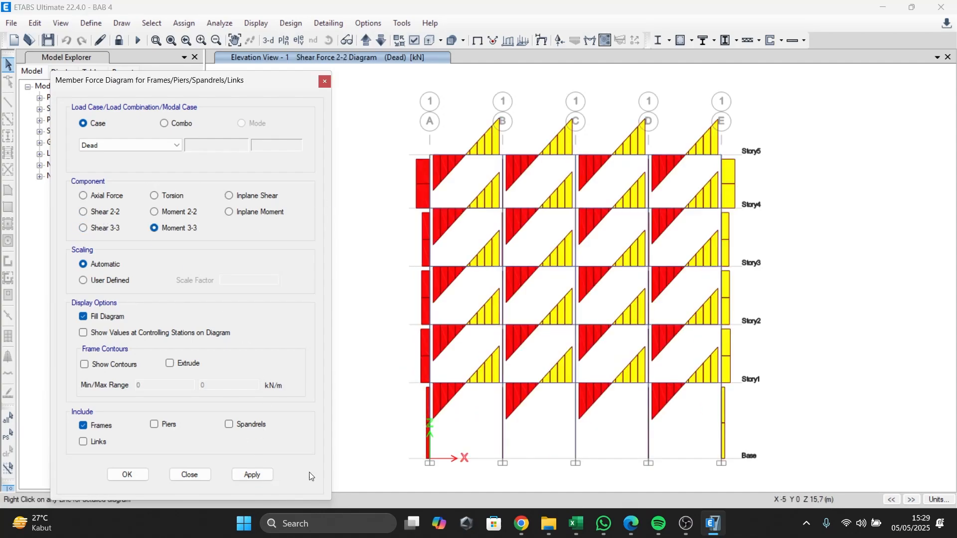
{"action": "left_click", "coordinate": [250, 476]}
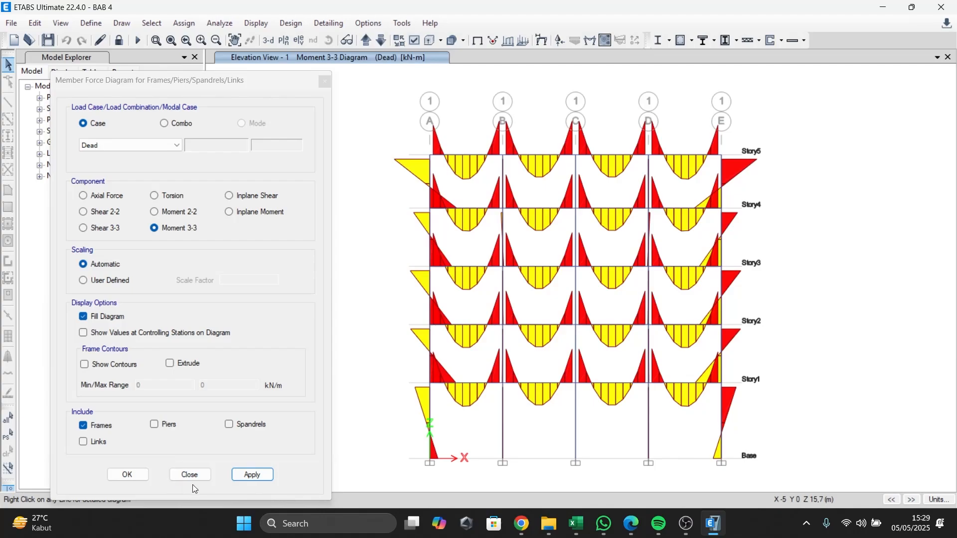
{"action": "left_click", "coordinate": [194, 477]}
{"action": "middle_click_drag", "start_coordinate": [480, 363], "coordinate": [388, 348]}
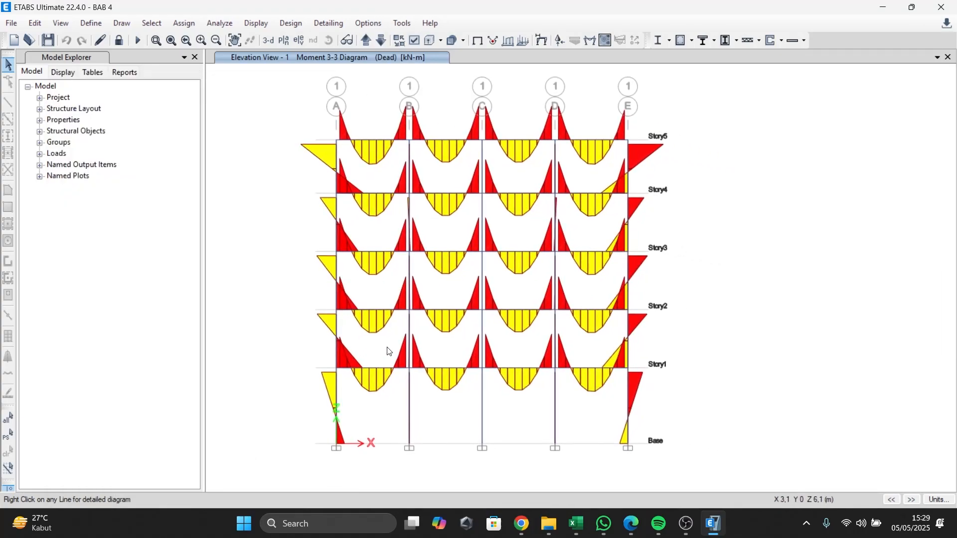